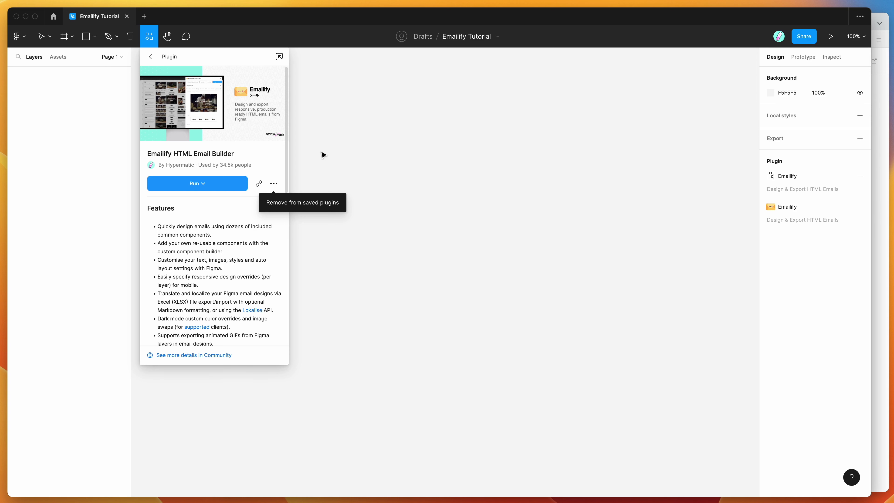
Step: Run the saved Emailify HTML Email Builder plugin and move its window clear of the design settings
{"action": "left_click", "coordinate": [363, 133]}
{"action": "right_click", "coordinate": [319, 117]}
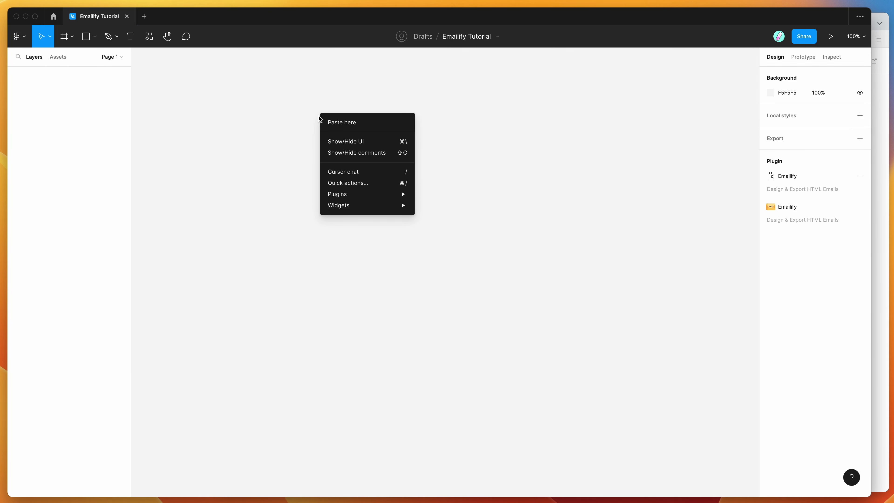
{"action": "mouse_move", "coordinate": [366, 193]}
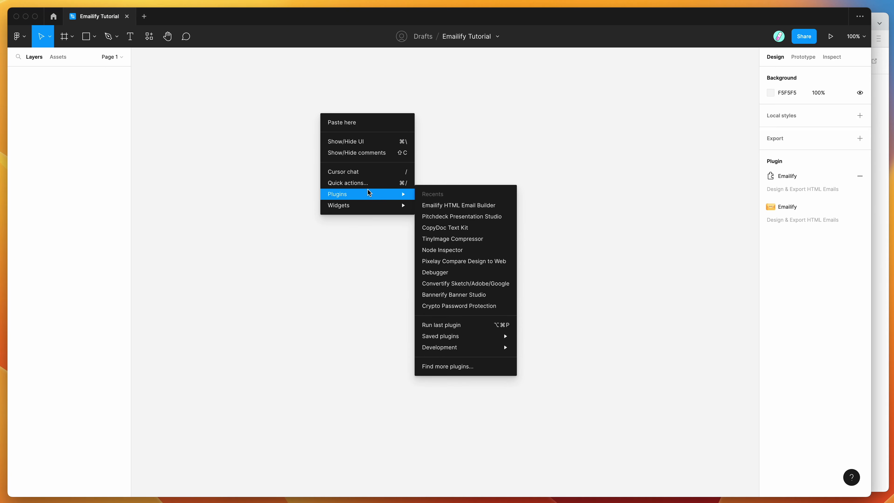
{"action": "mouse_move", "coordinate": [458, 336]}
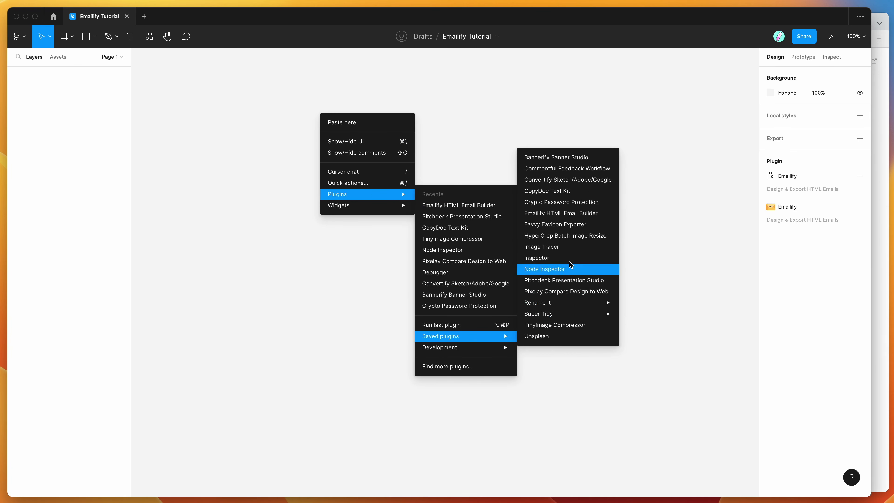
{"action": "left_click", "coordinate": [558, 214]}
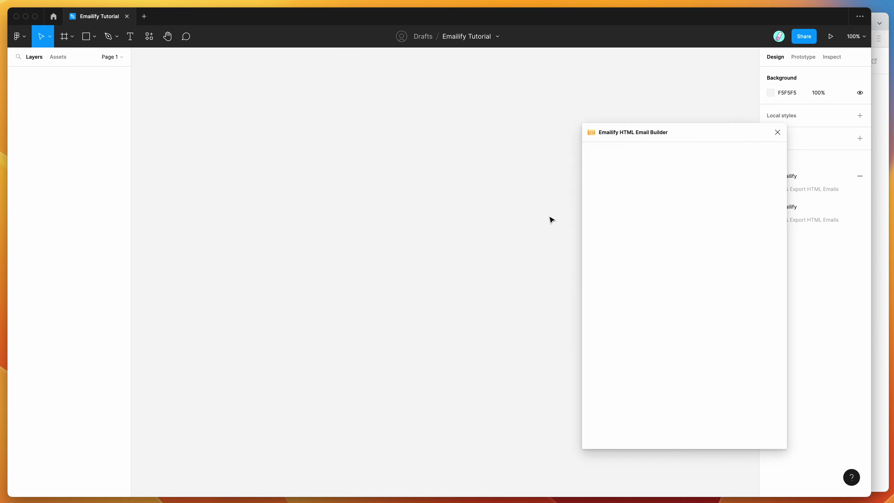
{"action": "left_click_drag", "start_coordinate": [671, 131], "coordinate": [624, 112]}
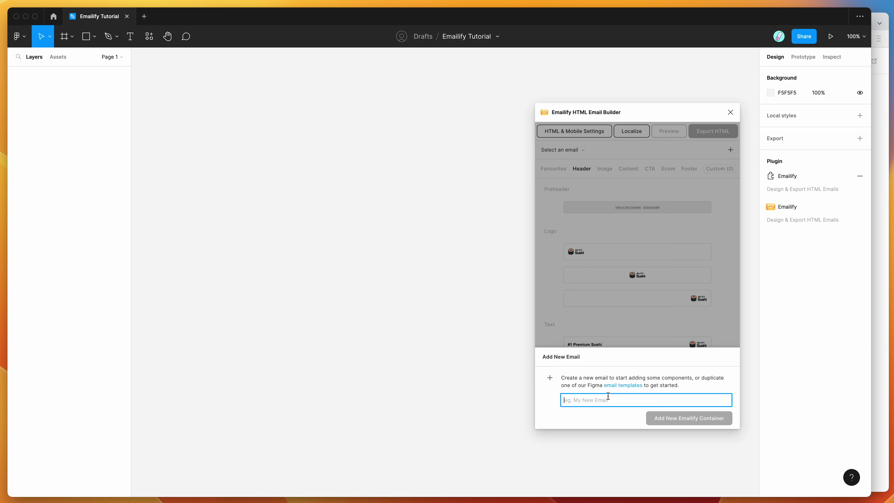
Step: Create a new Emailify email container named "Sushi Email" and move the plugin window away from it
{"action": "type", "text": "Sushi Email"}
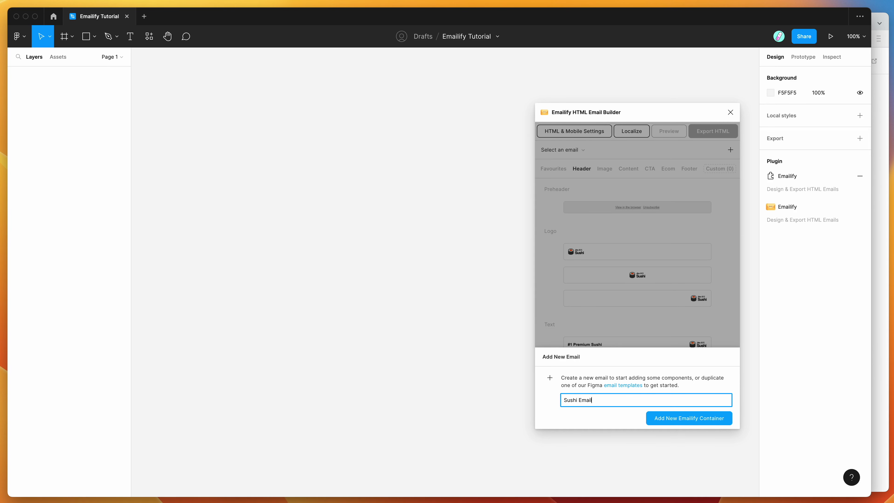
{"action": "left_click", "coordinate": [676, 420]}
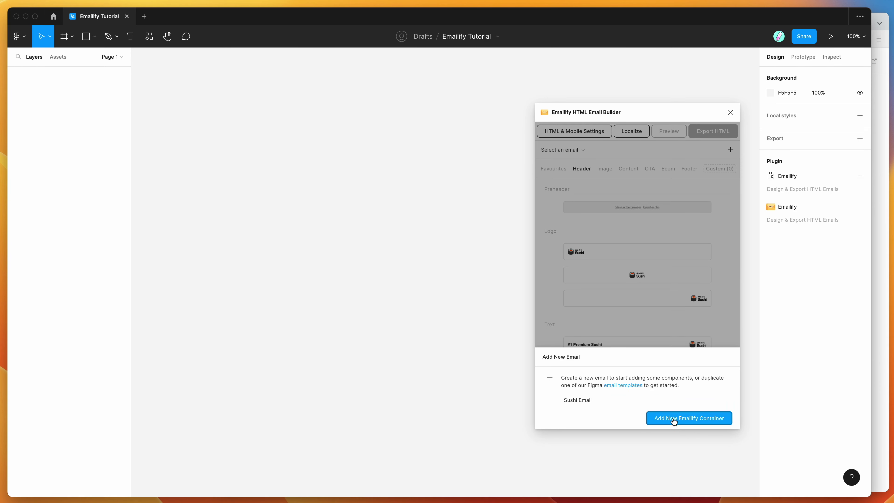
{"action": "left_click_drag", "start_coordinate": [631, 122], "coordinate": [696, 126]}
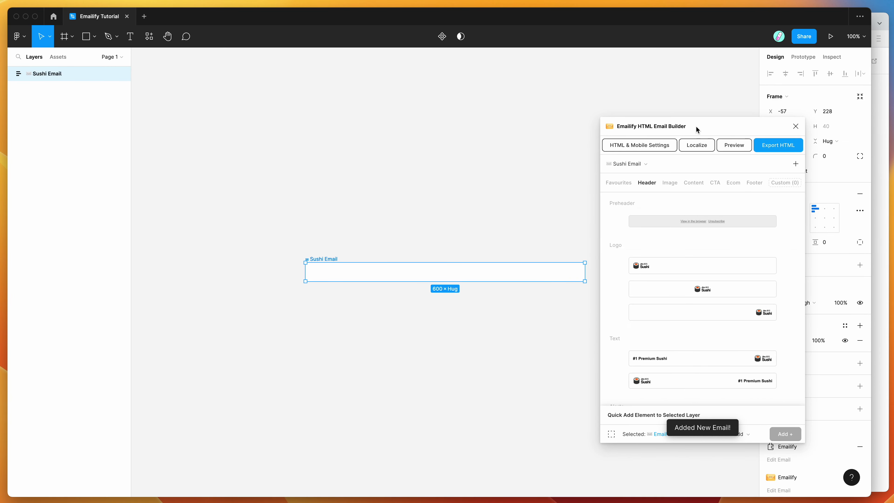
Step: Browse the ready-made header components and add the centred logo header to the Sushi Email
{"action": "scroll", "coordinate": [743, 229], "scroll_direction": "down", "scroll_amount": 5}
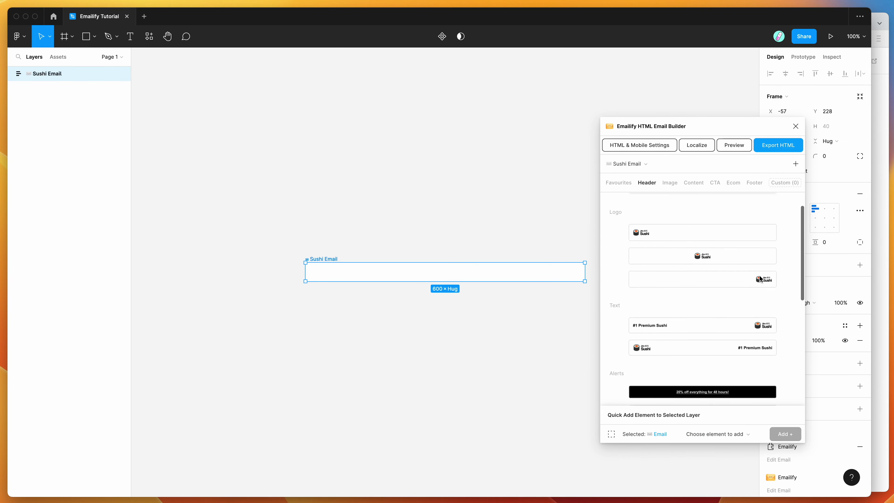
{"action": "scroll", "coordinate": [742, 271], "scroll_direction": "down", "scroll_amount": 5}
{"action": "scroll", "coordinate": [717, 263], "scroll_direction": "up", "scroll_amount": 12}
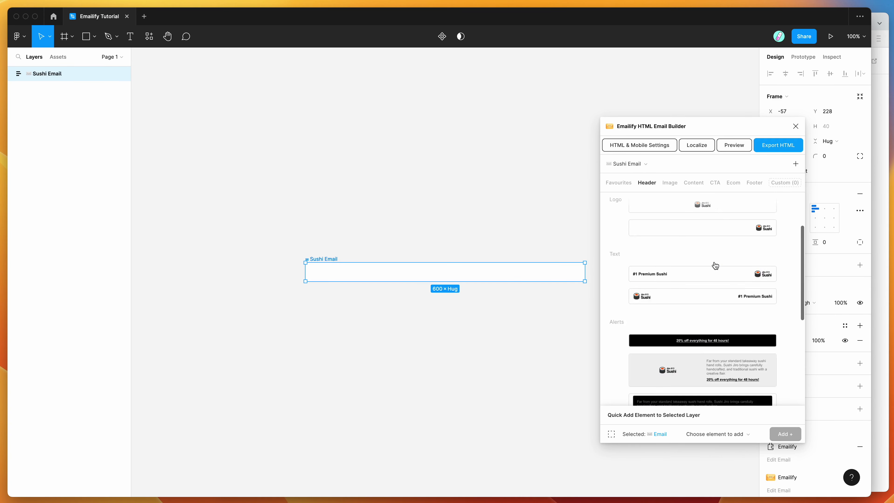
{"action": "scroll", "coordinate": [681, 277], "scroll_direction": "down", "scroll_amount": 2}
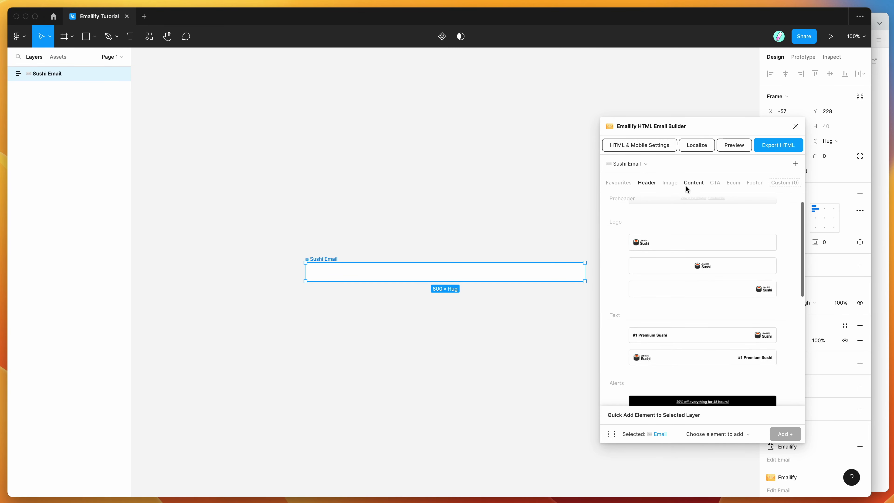
{"action": "left_click", "coordinate": [690, 184]}
{"action": "left_click", "coordinate": [646, 182]}
{"action": "scroll", "coordinate": [697, 251], "scroll_direction": "down", "scroll_amount": 2}
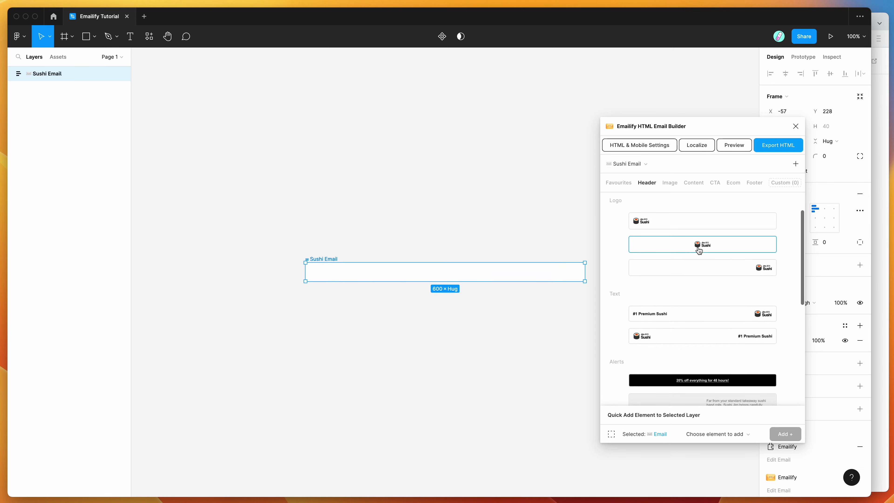
{"action": "left_click", "coordinate": [691, 249]}
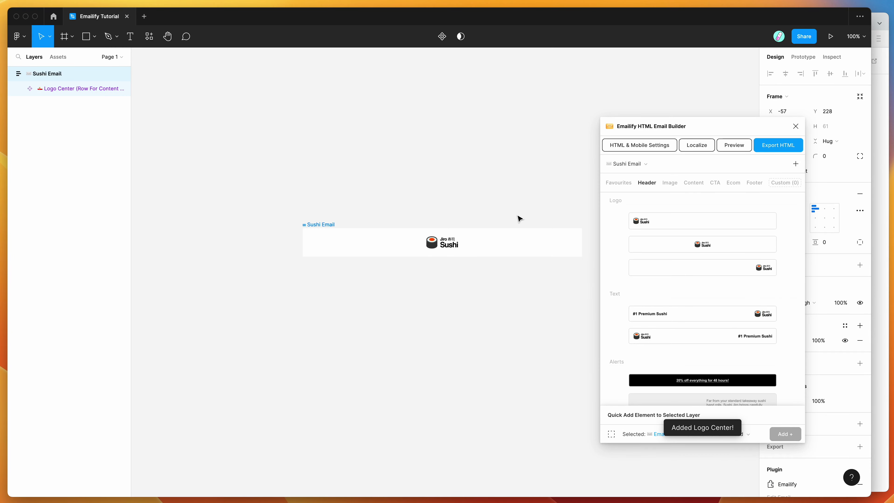
Step: Add the content component with the "Experience our sushi bar" heading and centred paragraph below the logo
{"action": "left_click", "coordinate": [696, 184]}
{"action": "scroll", "coordinate": [698, 254], "scroll_direction": "down", "scroll_amount": 1}
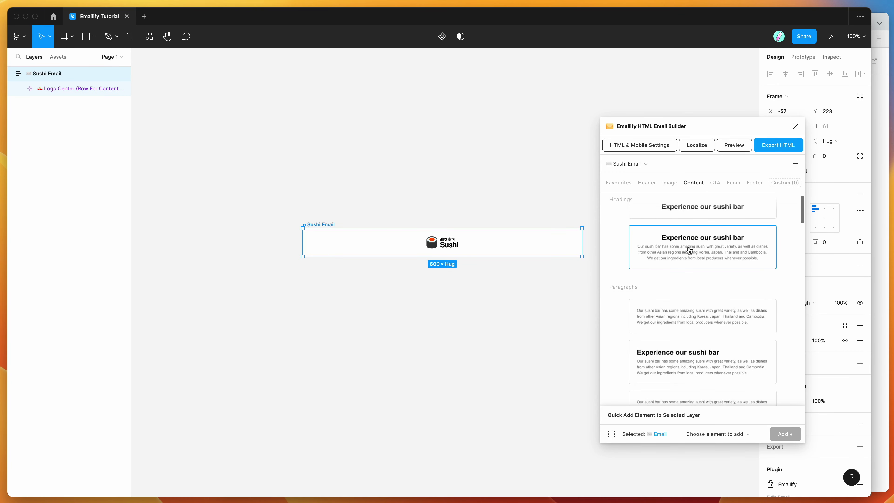
{"action": "left_click", "coordinate": [678, 250]}
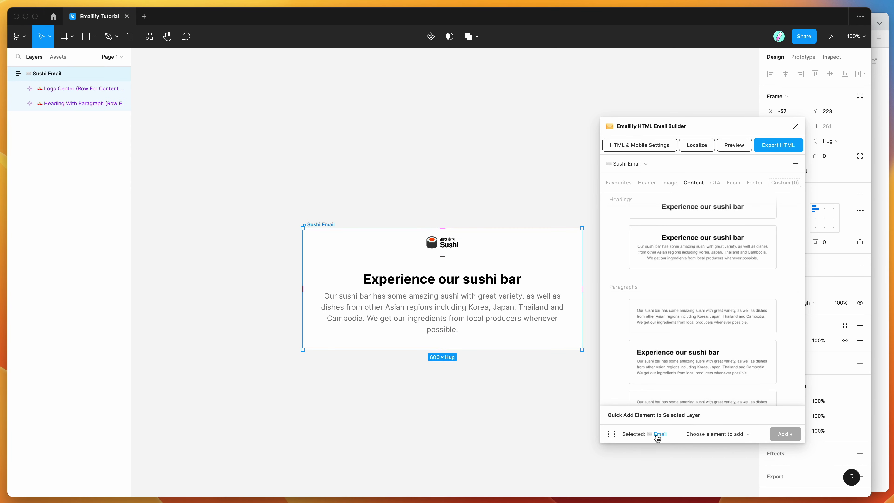
Step: Quick-add an empty Content Row to the Sushi Email container
{"action": "left_click", "coordinate": [723, 436]}
{"action": "left_click", "coordinate": [723, 436]}
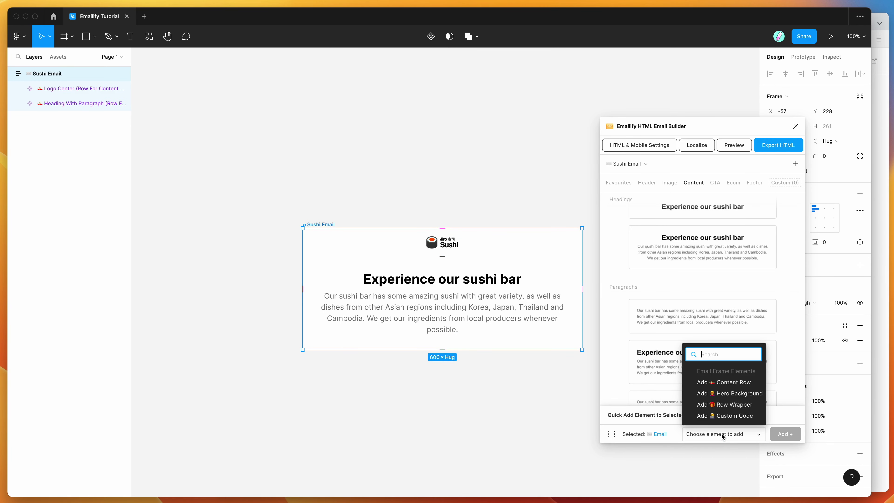
{"action": "left_click", "coordinate": [721, 383]}
{"action": "left_click", "coordinate": [785, 434]}
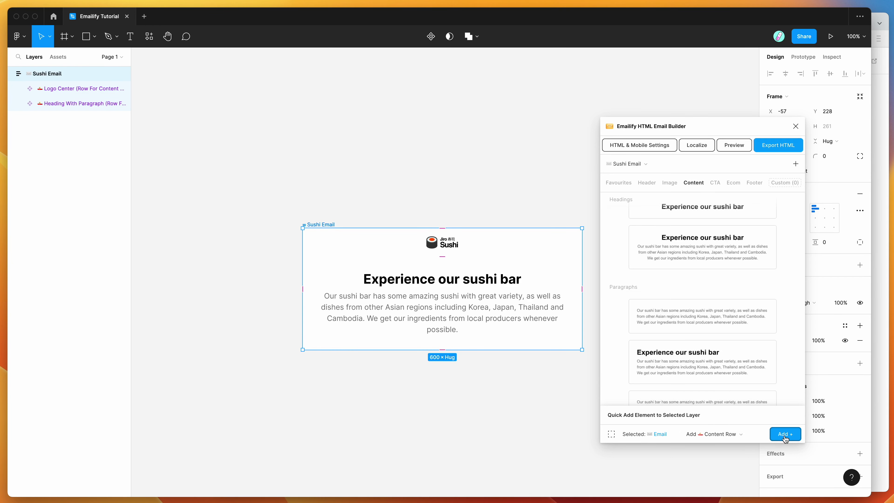
Step: Quick-add a Text element and an Image element to the new row's column
{"action": "left_click", "coordinate": [718, 434]}
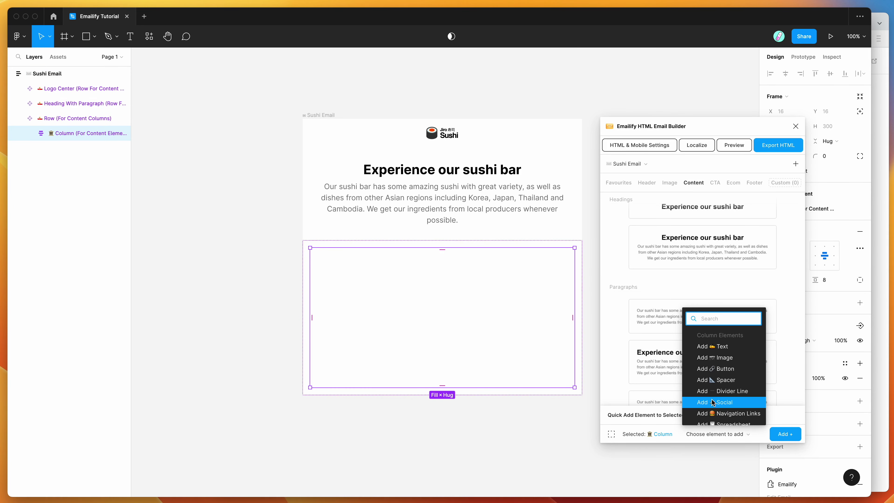
{"action": "left_click", "coordinate": [712, 346]}
{"action": "left_click", "coordinate": [785, 434]}
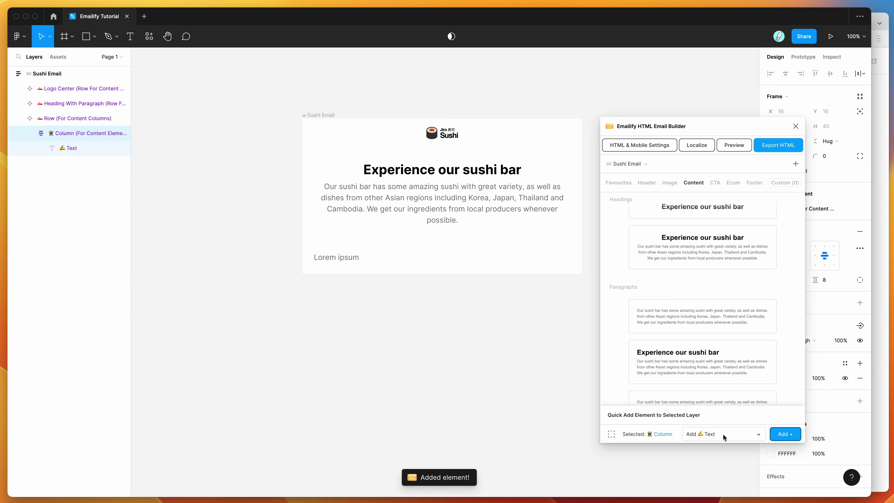
{"action": "left_click", "coordinate": [703, 434]}
{"action": "left_click", "coordinate": [721, 357]}
{"action": "left_click", "coordinate": [786, 434]}
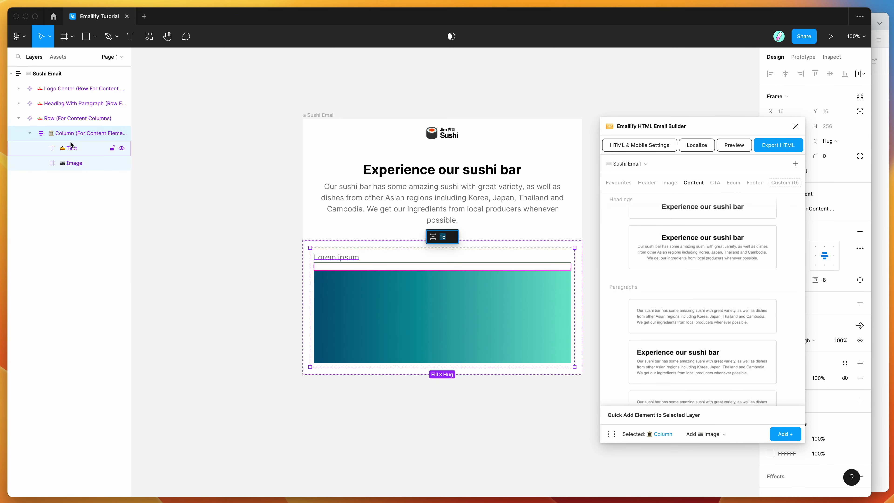
Step: Delete the row containing the text and image elements from the email
{"action": "left_click", "coordinate": [65, 121]}
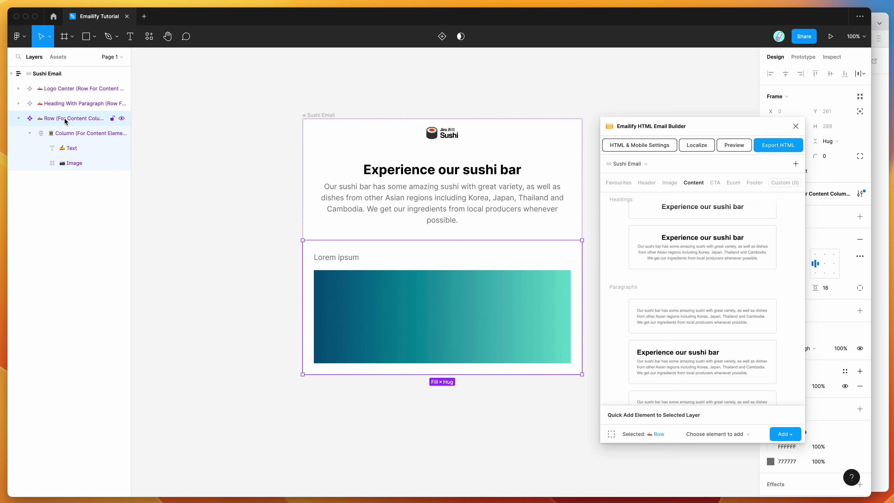
{"action": "key", "text": "Delete"}
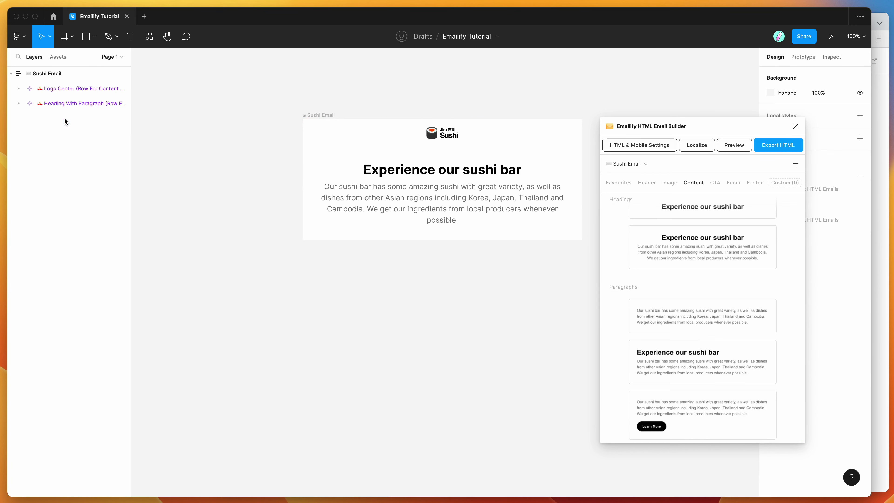
Step: Open the "Experience our sushi bar" heading in the email for text editing and select all of its text
{"action": "left_click_drag", "start_coordinate": [676, 129], "coordinate": [675, 104]}
{"action": "scroll", "coordinate": [606, 221], "scroll_direction": "up", "scroll_amount": 1}
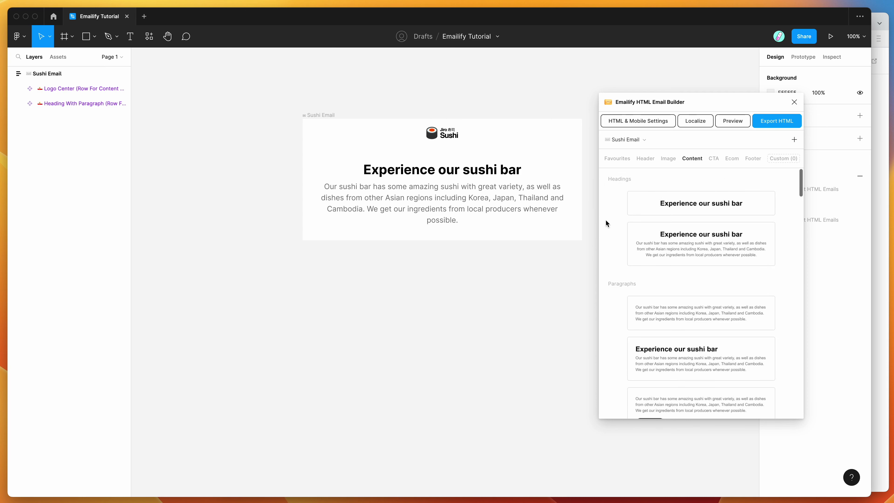
{"action": "left_click_drag", "start_coordinate": [656, 101], "coordinate": [663, 109]}
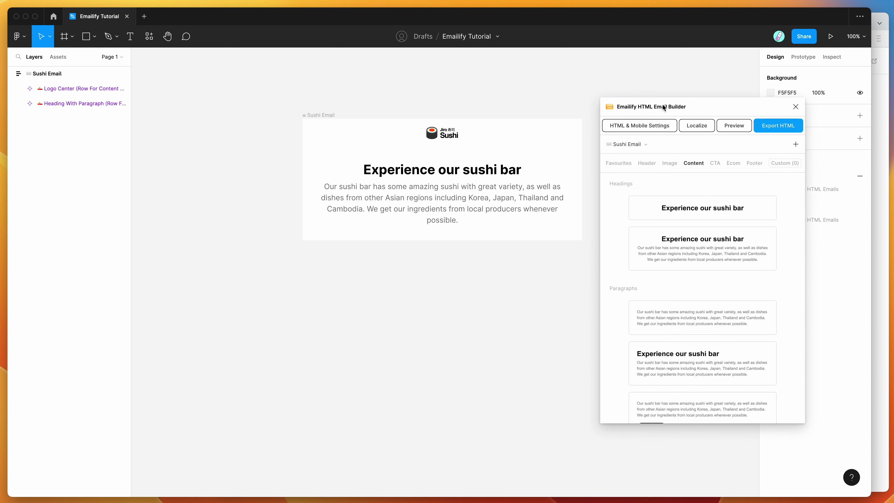
{"action": "scroll", "coordinate": [503, 164], "scroll_direction": "right", "scroll_amount": 2}
{"action": "scroll", "coordinate": [503, 164], "scroll_direction": "up", "scroll_amount": 1}
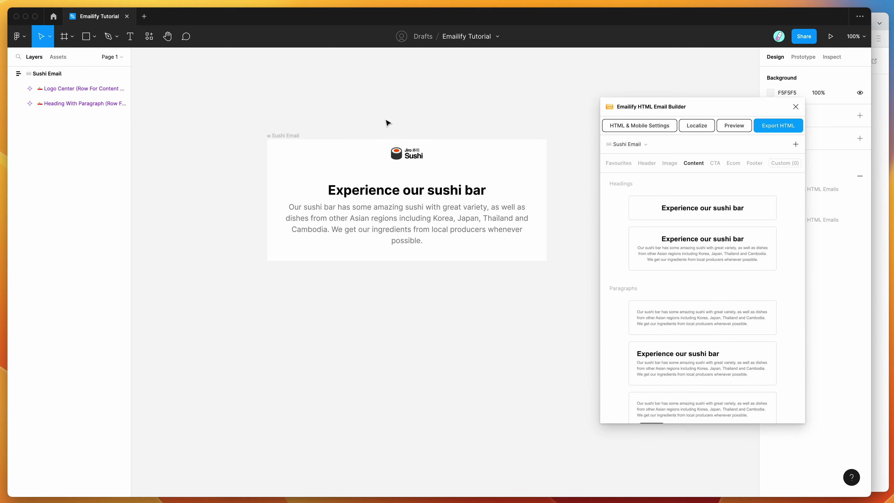
{"action": "scroll", "coordinate": [352, 123], "scroll_direction": "down", "scroll_amount": 1}
{"action": "left_click", "coordinate": [296, 122]}
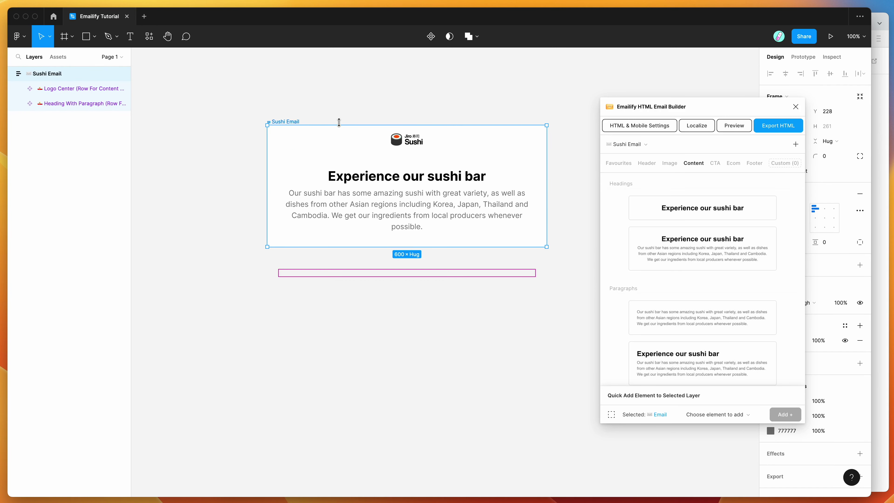
{"action": "left_click", "coordinate": [329, 108]}
{"action": "left_click", "coordinate": [363, 182]}
{"action": "double_click", "coordinate": [348, 179]}
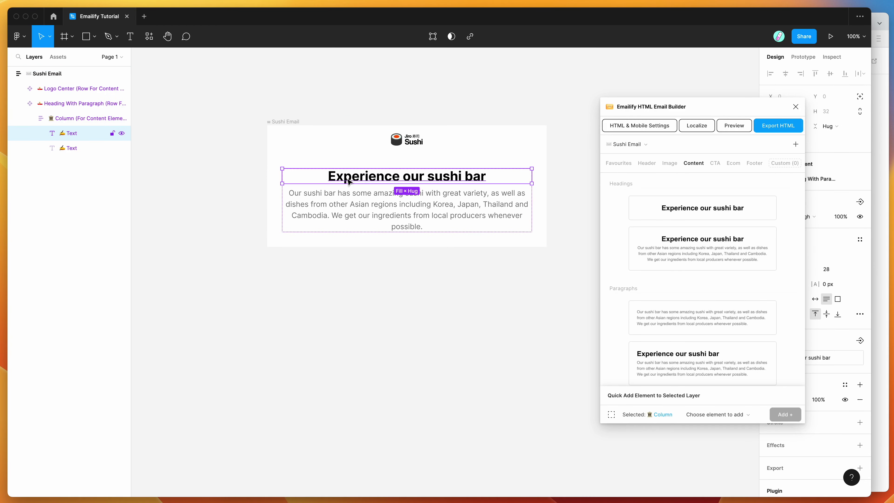
{"action": "double_click", "coordinate": [344, 178]}
{"action": "left_click_drag", "start_coordinate": [327, 175], "coordinate": [508, 175]}
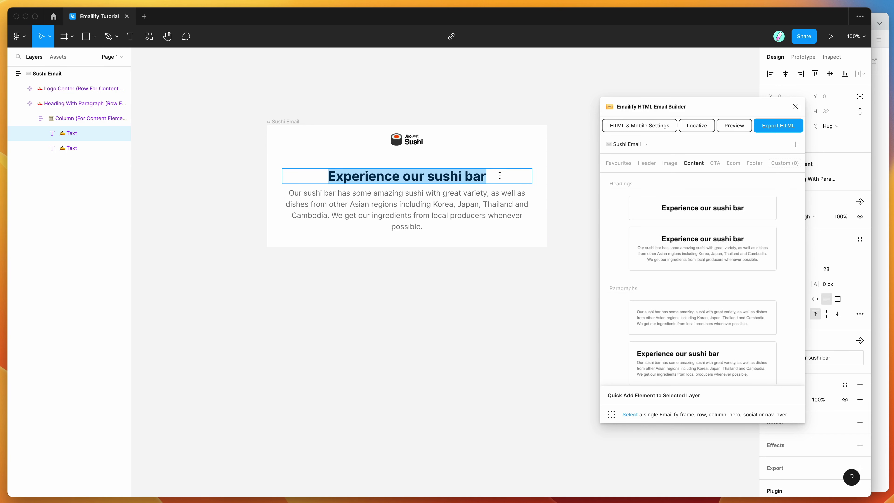
Step: Switch to the browser and review the Emailify docs on platform-specific personalization content and the linked template variable documentation
{"action": "left_click", "coordinate": [880, 187]}
{"action": "scroll", "coordinate": [443, 131], "scroll_direction": "down", "scroll_amount": 2}
{"action": "scroll", "coordinate": [443, 131], "scroll_direction": "up", "scroll_amount": 1}
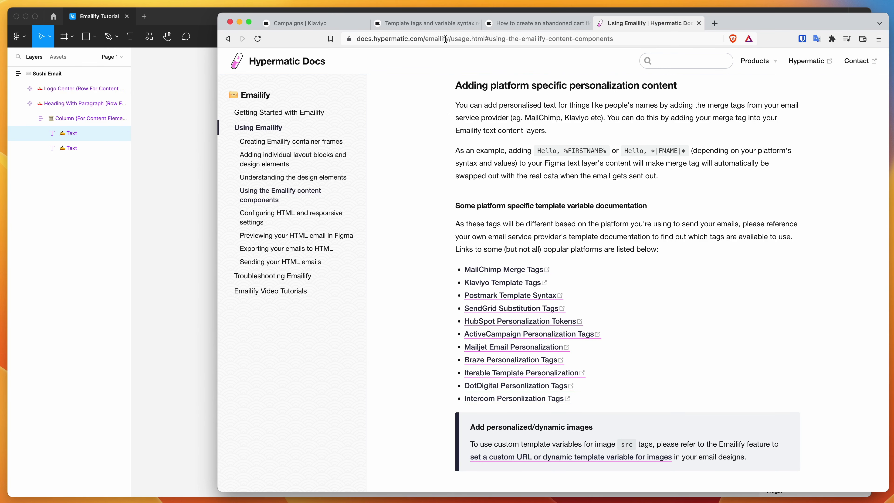
{"action": "scroll", "coordinate": [422, 154], "scroll_direction": "up", "scroll_amount": 1}
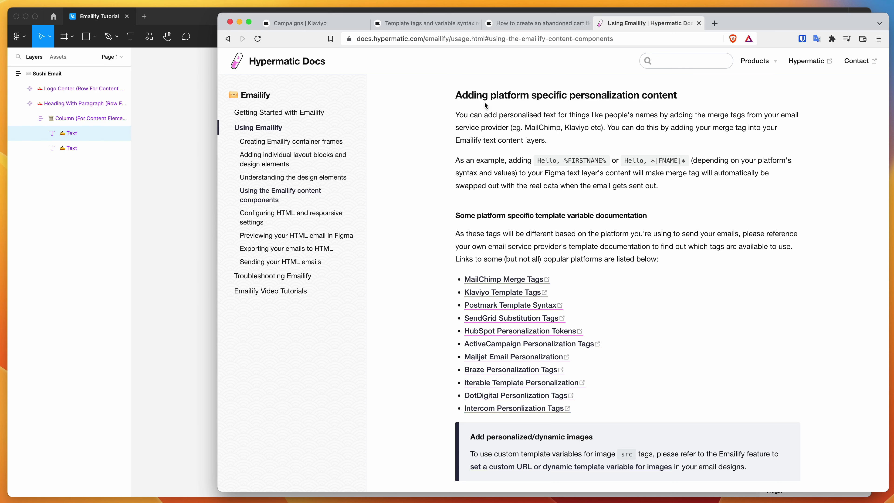
{"action": "scroll", "coordinate": [433, 178], "scroll_direction": "down", "scroll_amount": 2}
{"action": "scroll", "coordinate": [433, 179], "scroll_direction": "down", "scroll_amount": 2}
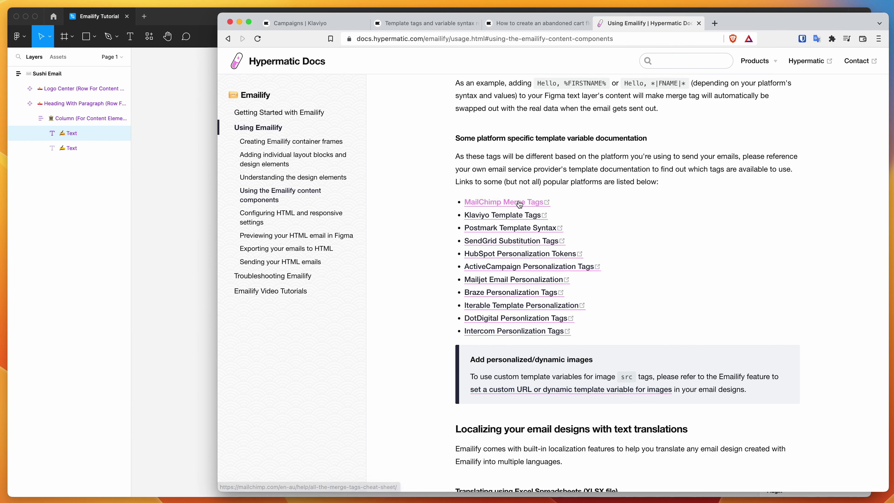
{"action": "scroll", "coordinate": [500, 202], "scroll_direction": "down", "scroll_amount": 2}
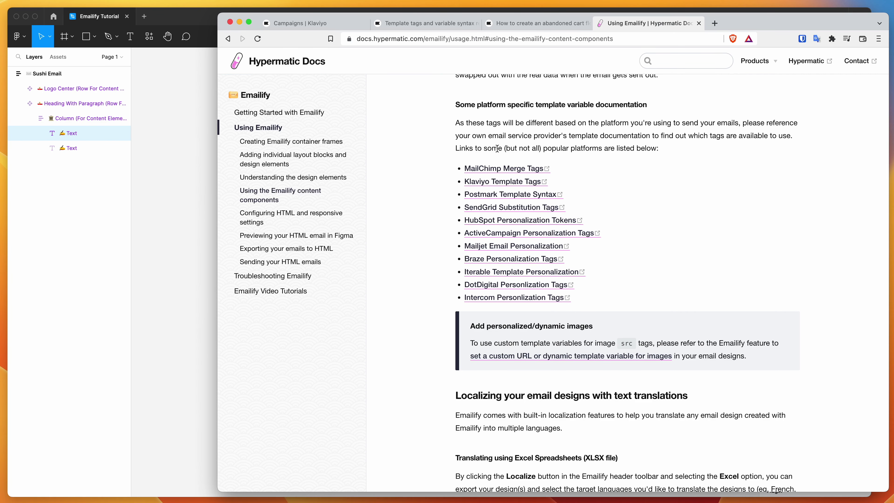
Step: Open the linked MailChimp Merge Tags documentation and look through the cheat sheet's available tags
{"action": "left_click", "coordinate": [511, 172]}
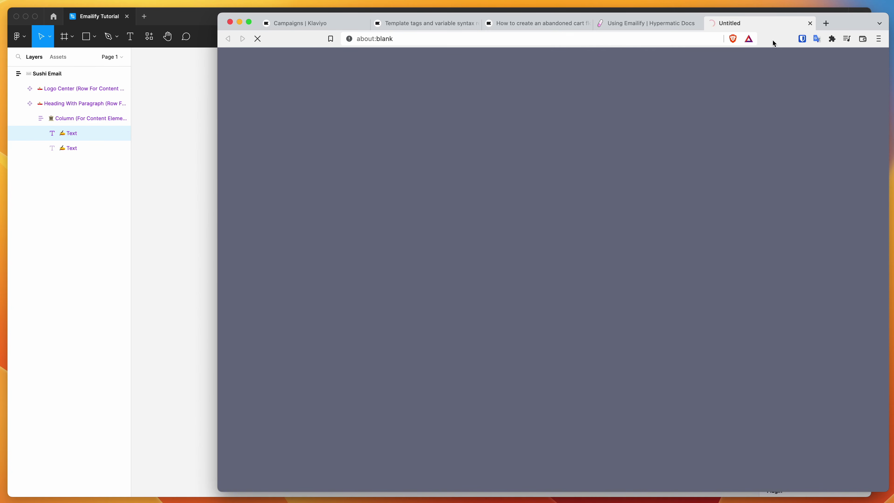
{"action": "scroll", "coordinate": [626, 248], "scroll_direction": "down", "scroll_amount": 8}
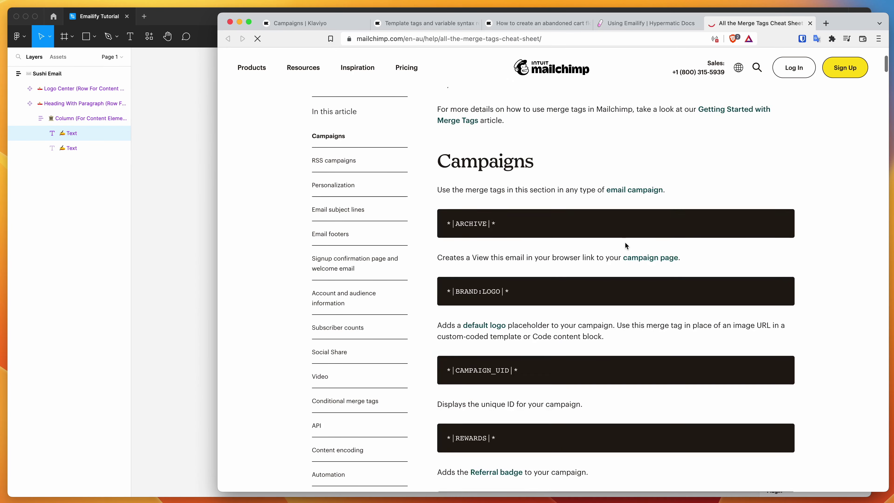
{"action": "scroll", "coordinate": [623, 243], "scroll_direction": "down", "scroll_amount": 20}
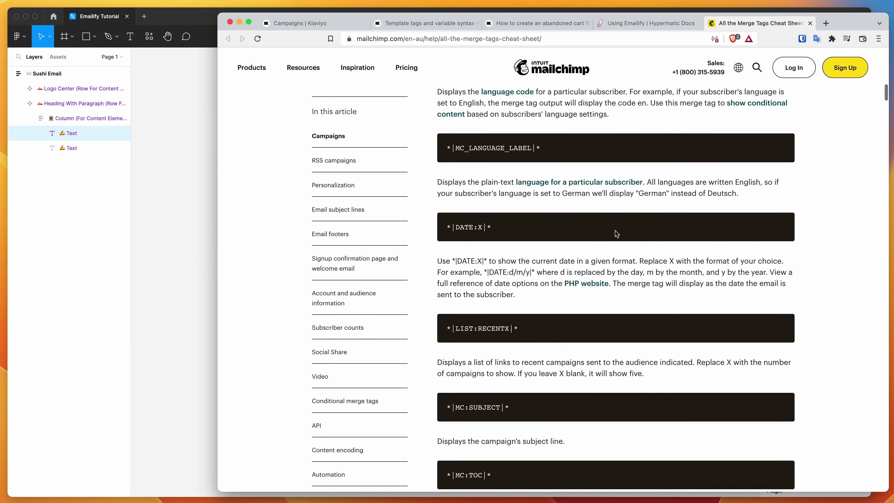
Step: Look through the Mailchimp cheat sheet's Personalization merge tags, examining the first name and last name tags
{"action": "scroll", "coordinate": [615, 230], "scroll_direction": "down", "scroll_amount": 17}
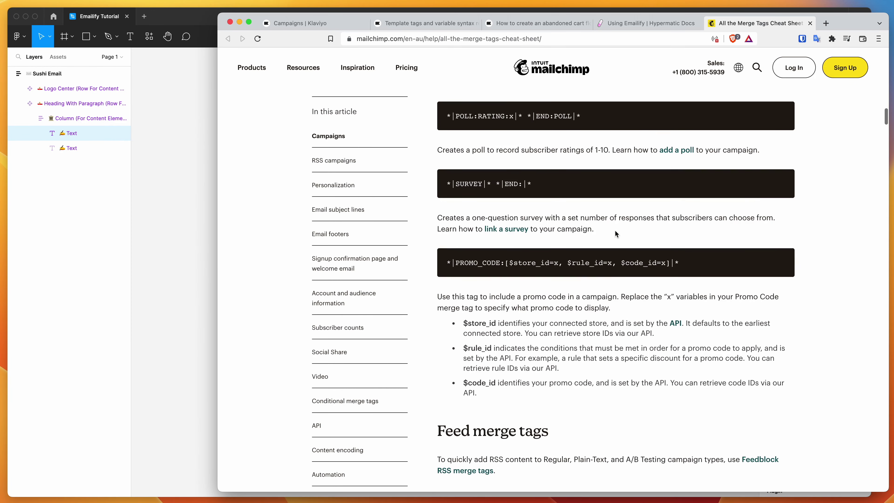
{"action": "scroll", "coordinate": [616, 230], "scroll_direction": "down", "scroll_amount": 14}
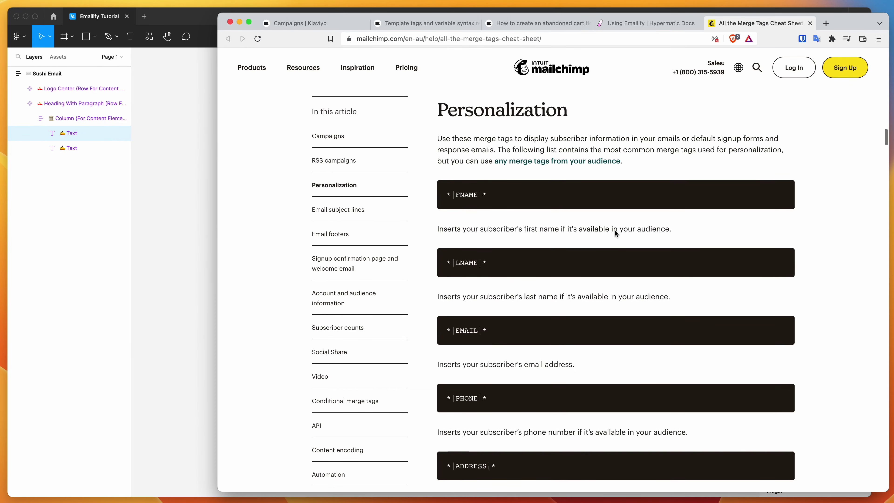
{"action": "scroll", "coordinate": [614, 230], "scroll_direction": "up", "scroll_amount": 1}
{"action": "left_click_drag", "start_coordinate": [447, 214], "coordinate": [508, 216]}
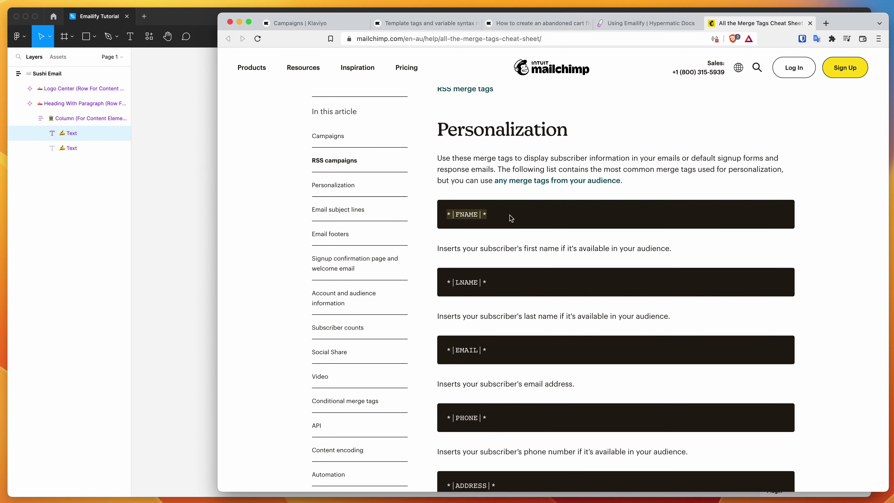
{"action": "left_click", "coordinate": [449, 284]}
{"action": "scroll", "coordinate": [505, 284], "scroll_direction": "down", "scroll_amount": 1}
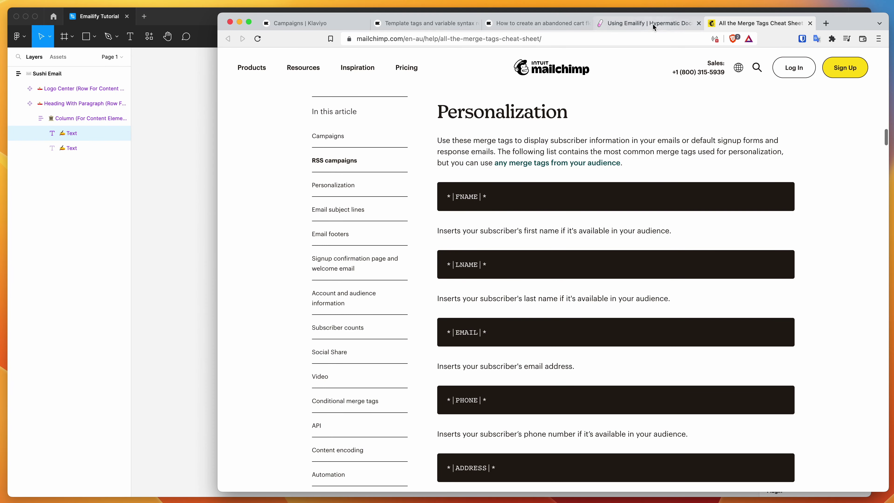
Step: Open the Klaviyo Template Tags page linked in the Emailify docs, examine its first name variable, and return to the docs
{"action": "left_click", "coordinate": [650, 25]}
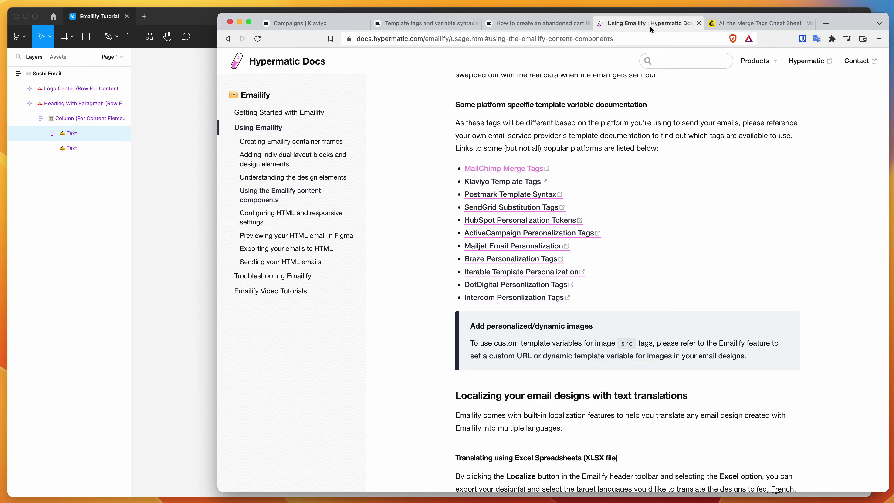
{"action": "left_click", "coordinate": [500, 182]}
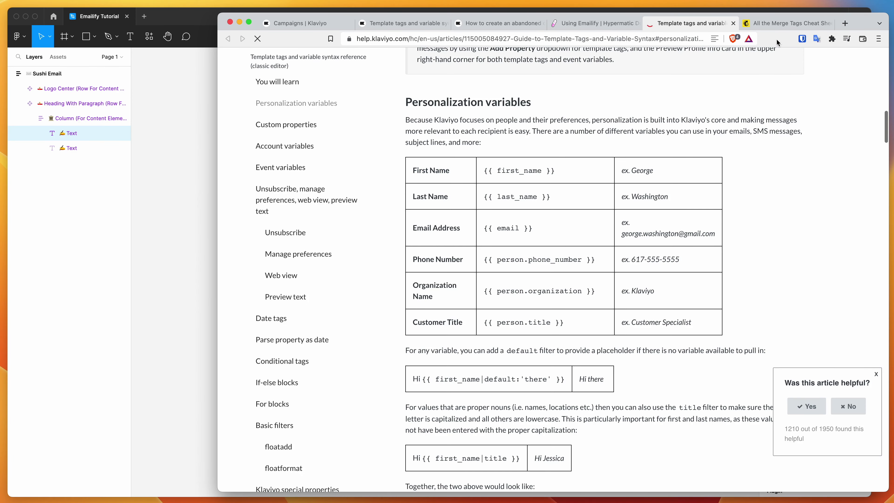
{"action": "triple_click", "coordinate": [530, 176]}
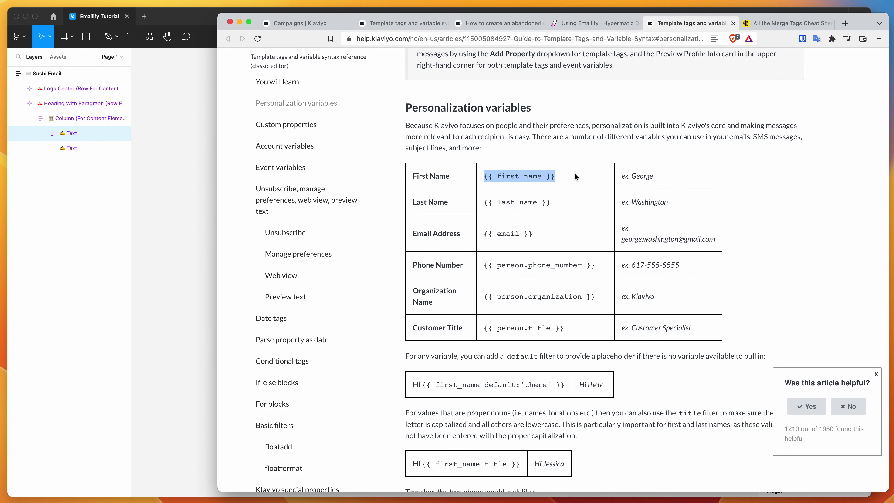
{"action": "left_click", "coordinate": [564, 180]}
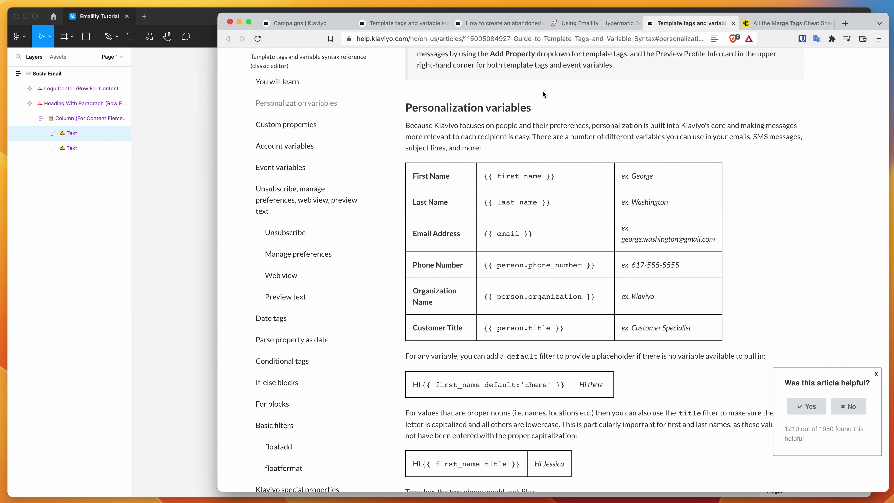
{"action": "scroll", "coordinate": [529, 125], "scroll_direction": "down", "scroll_amount": 2}
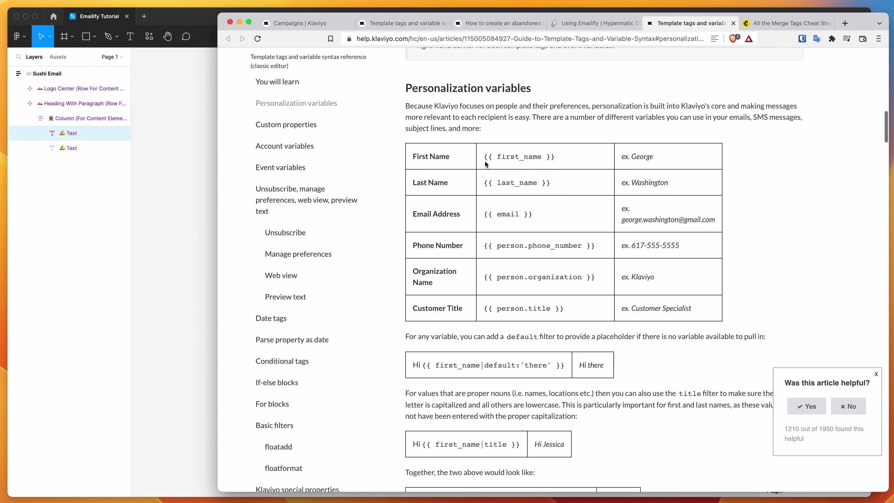
{"action": "left_click_drag", "start_coordinate": [484, 157], "coordinate": [565, 158]}
{"action": "left_click", "coordinate": [557, 159]}
{"action": "left_click", "coordinate": [596, 24]}
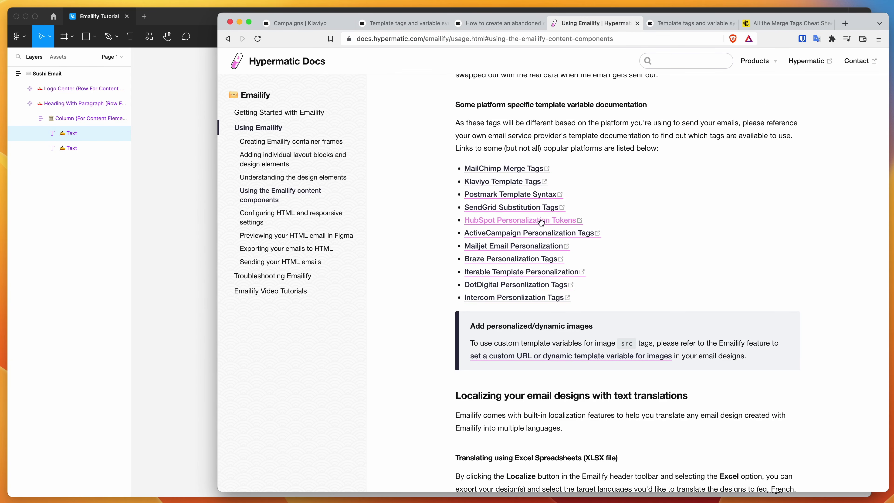
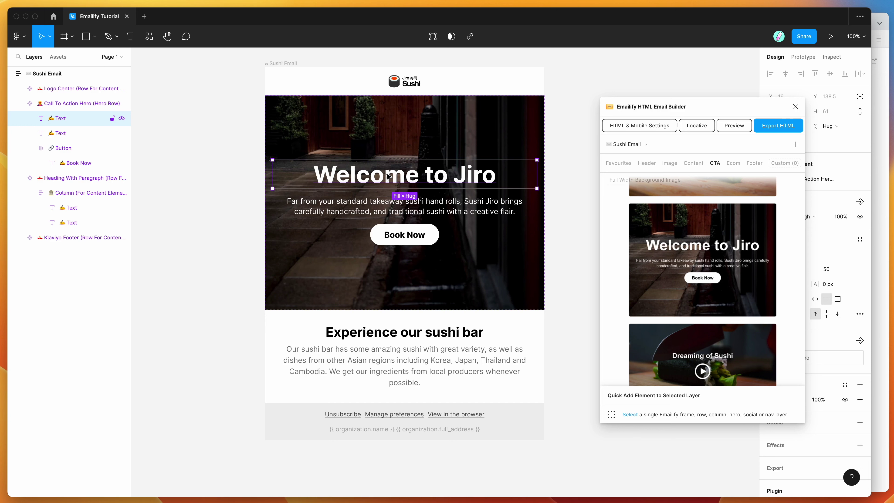
Step: Open the hero's "Welcome to Jiro" heading for text editing and place the cursor at its end
{"action": "scroll", "coordinate": [414, 175], "scroll_direction": "right", "scroll_amount": 2}
{"action": "double_click", "coordinate": [401, 175]}
{"action": "left_click", "coordinate": [403, 175]}
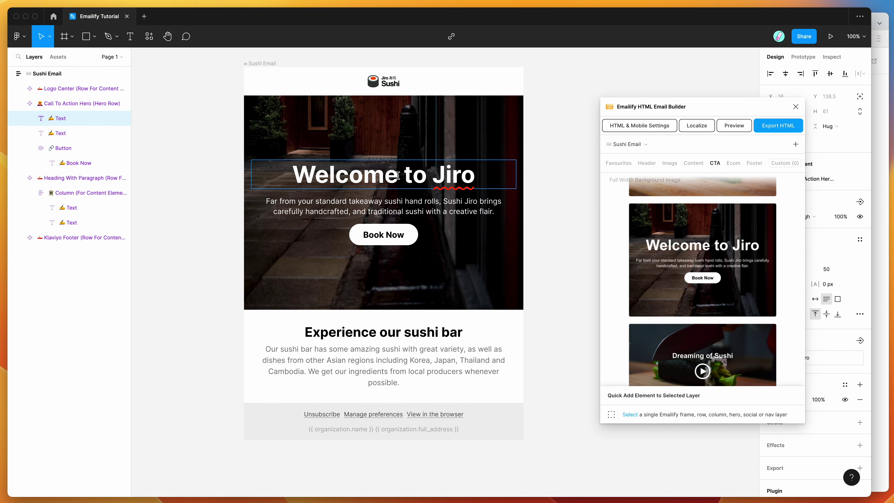
{"action": "left_click", "coordinate": [479, 173]}
Step: Switch to the browser and copy the {{ first_name }} tag from Klaviyo's Personalization variables table
{"action": "left_click", "coordinate": [881, 188]}
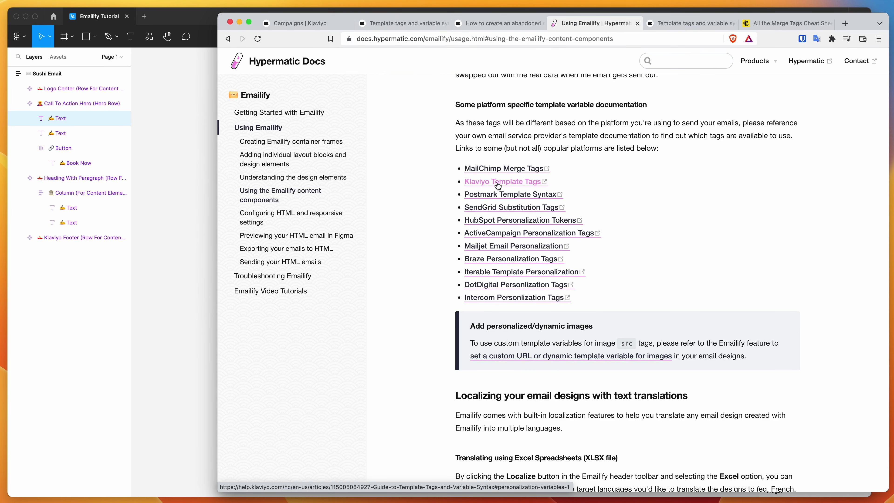
{"action": "left_click", "coordinate": [682, 21]}
{"action": "scroll", "coordinate": [577, 103], "scroll_direction": "up", "scroll_amount": 2}
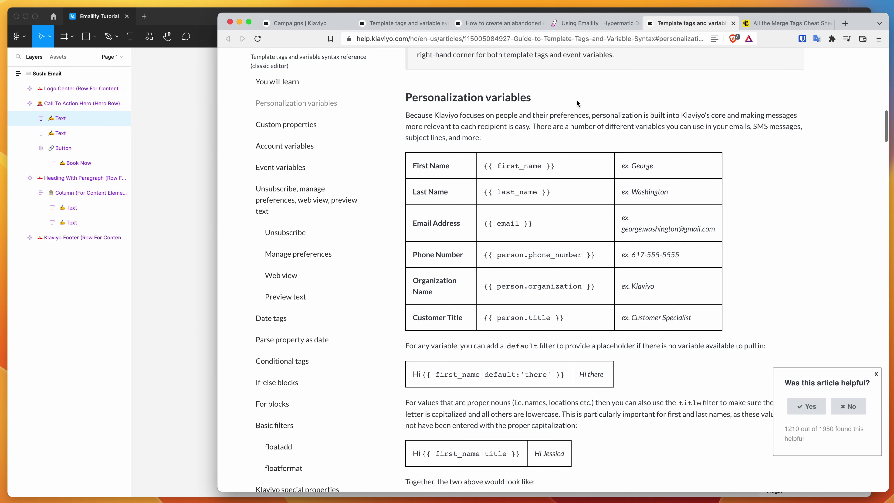
{"action": "scroll", "coordinate": [412, 95], "scroll_direction": "down", "scroll_amount": 1}
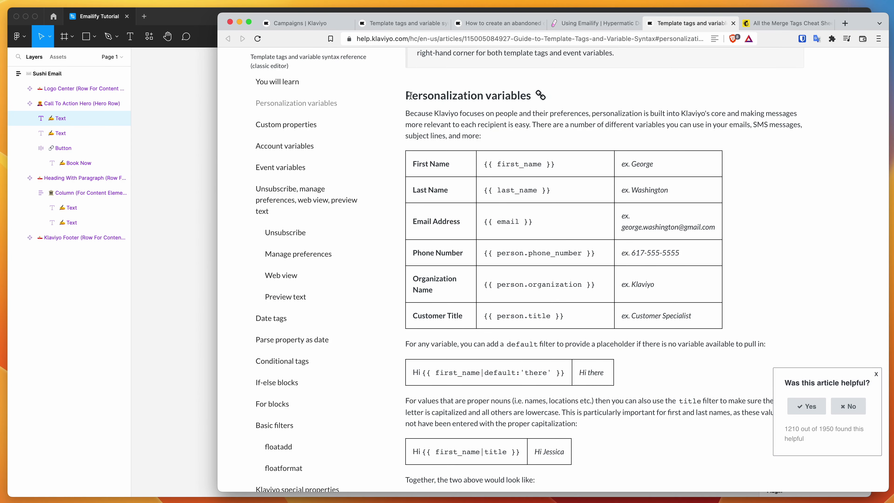
{"action": "scroll", "coordinate": [535, 155], "scroll_direction": "down", "scroll_amount": 1}
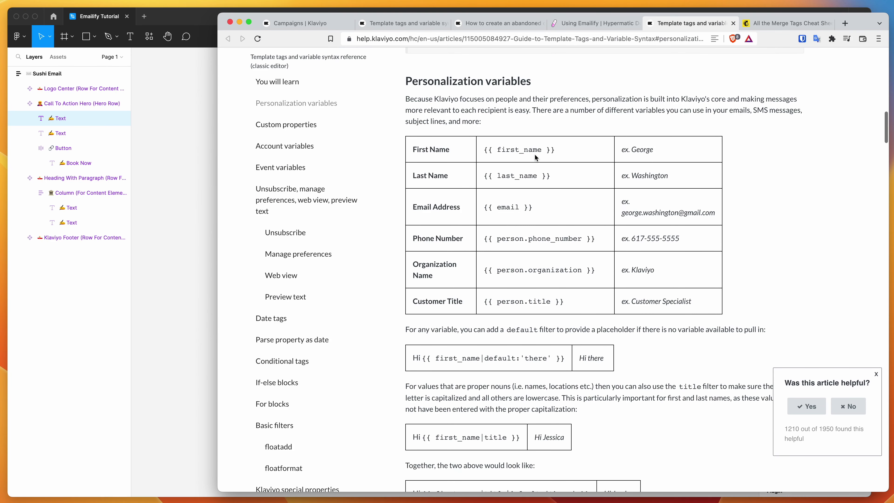
{"action": "left_click_drag", "start_coordinate": [558, 149], "coordinate": [484, 151]}
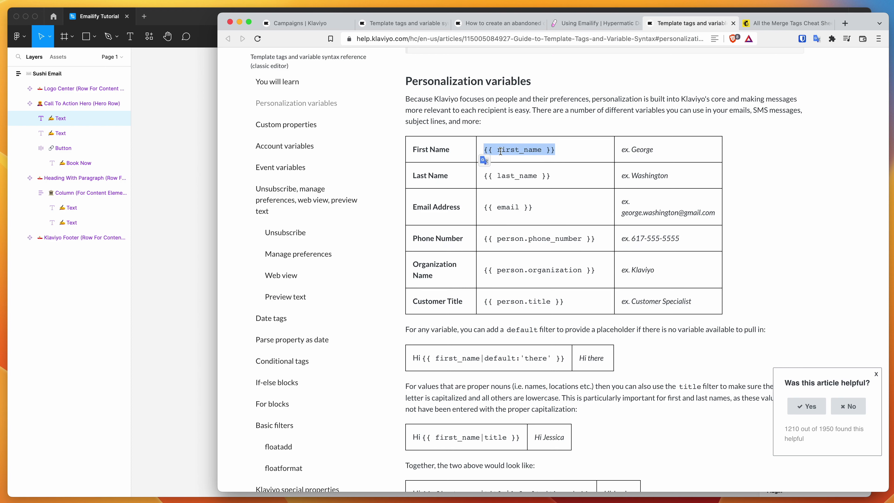
{"action": "left_click", "coordinate": [513, 150]}
{"action": "left_click_drag", "start_coordinate": [558, 149], "coordinate": [483, 151]}
{"action": "key", "text": "super+c"}
Step: Back in Figma, replace "to Jiro" in the hero heading so it reads "Welcome, {{ first_name }}!" and finish text editing
{"action": "left_click", "coordinate": [202, 167]}
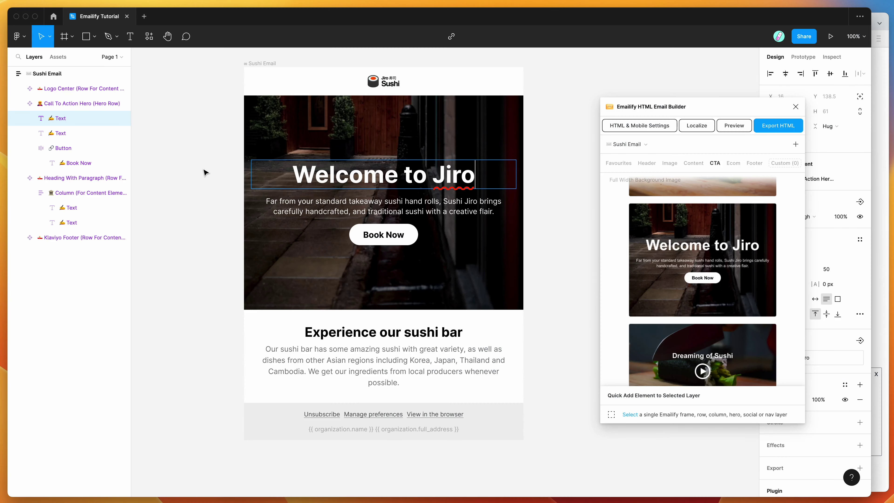
{"action": "left_click", "coordinate": [449, 176]}
{"action": "double_click", "coordinate": [449, 176]}
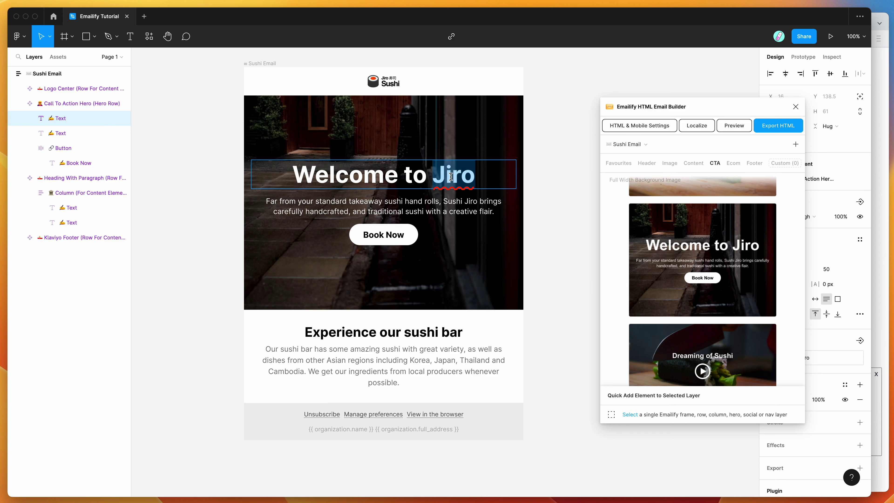
{"action": "left_click", "coordinate": [395, 175], "text": "shift"}
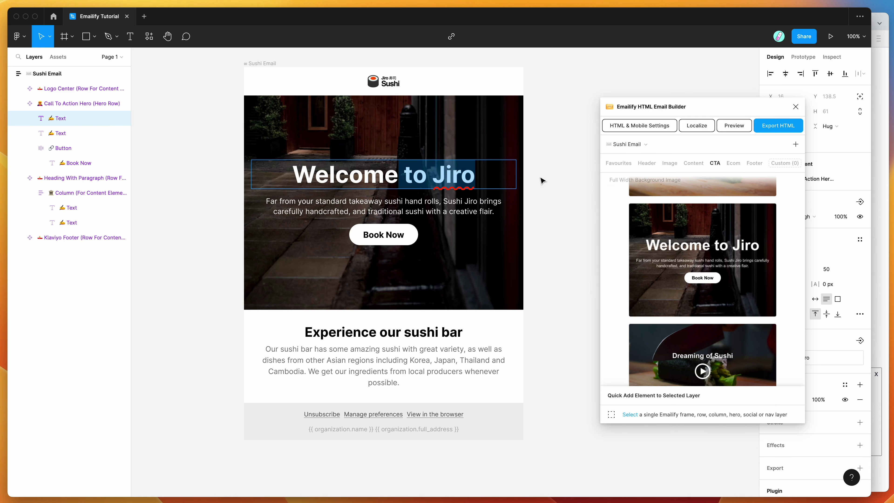
{"action": "type", "text": ","}
{"action": "key", "text": "super+v"}
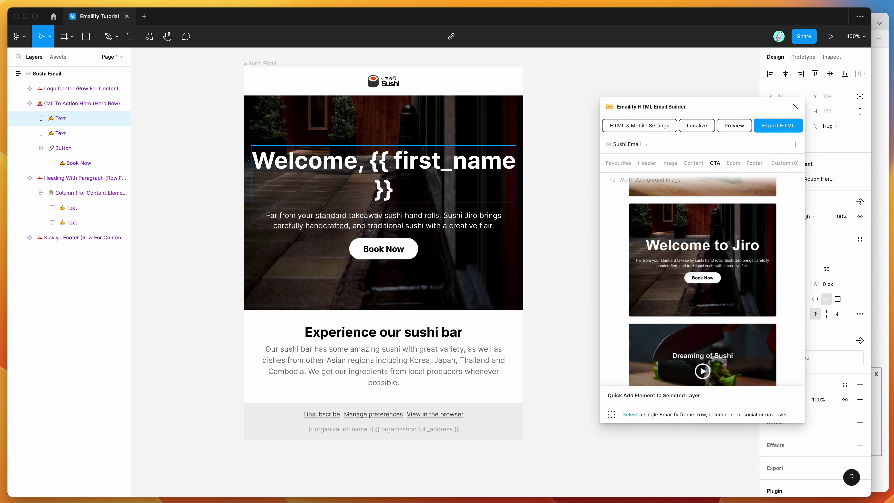
{"action": "type", "text": "!"}
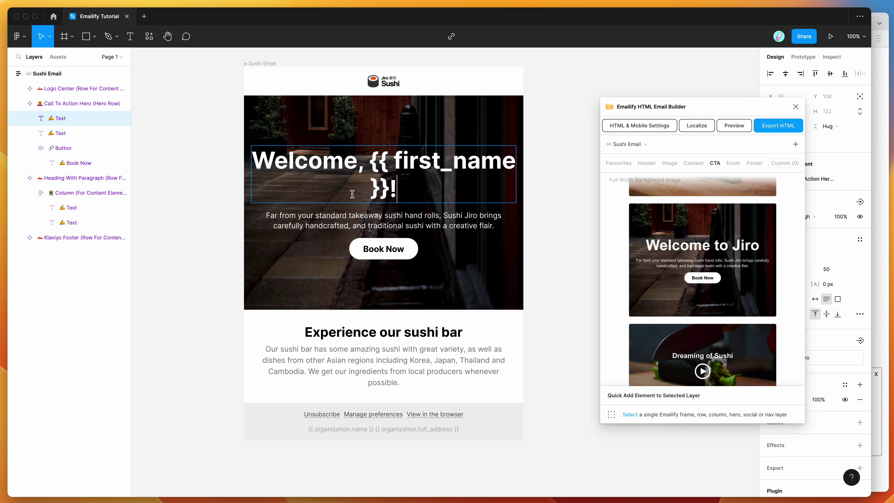
{"action": "left_click", "coordinate": [389, 189]}
{"action": "left_click_drag", "start_coordinate": [370, 160], "coordinate": [388, 190]}
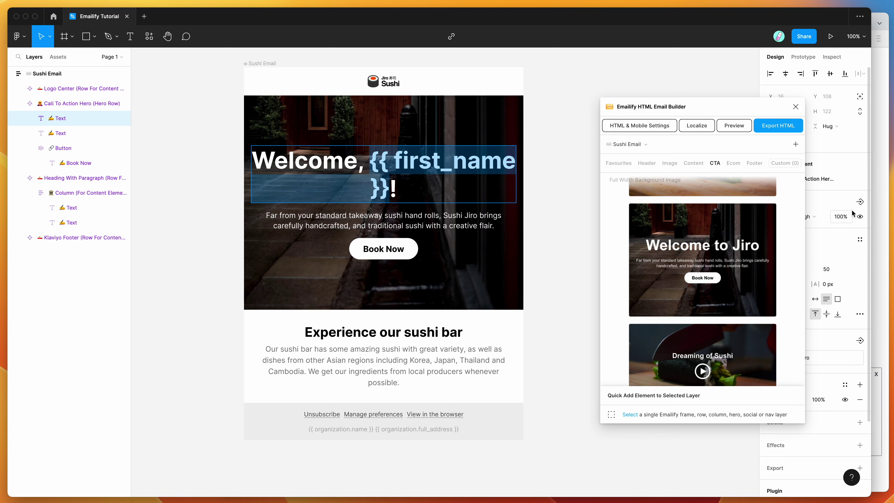
{"action": "key", "text": "Escape"}
Step: Move the Emailify plugin window closer to the email design and open its HTML export settings
{"action": "left_click_drag", "start_coordinate": [661, 111], "coordinate": [605, 107]}
{"action": "left_click", "coordinate": [554, 87]}
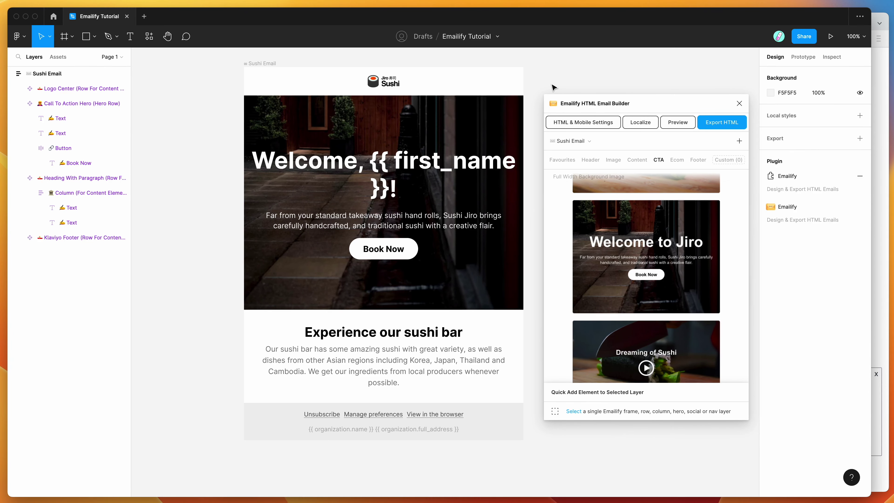
{"action": "scroll", "coordinate": [737, 213], "scroll_direction": "up", "scroll_amount": 3}
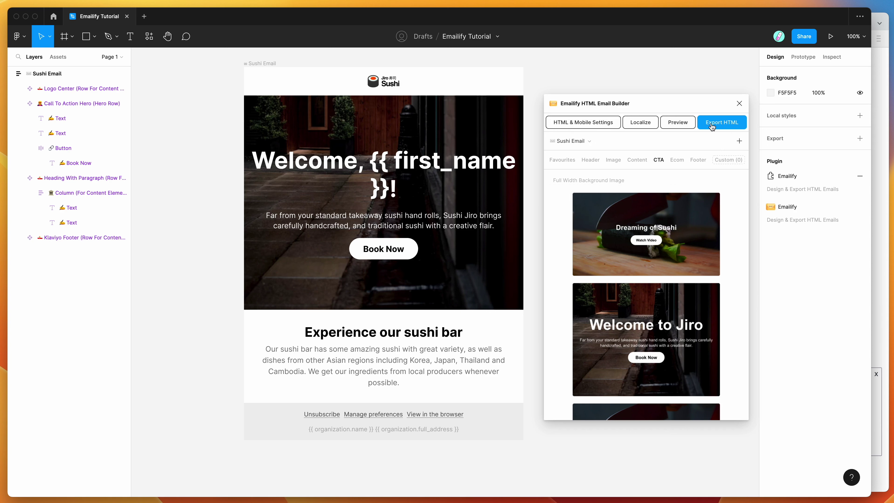
{"action": "left_click", "coordinate": [719, 125]}
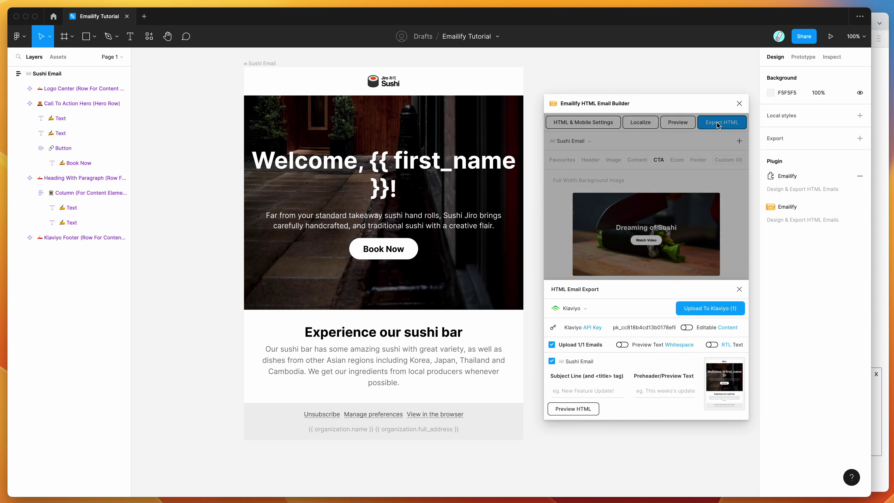
Step: Look through the export formats, try HTML Email, and set Klaviyo as the export platform
{"action": "left_click", "coordinate": [595, 313]}
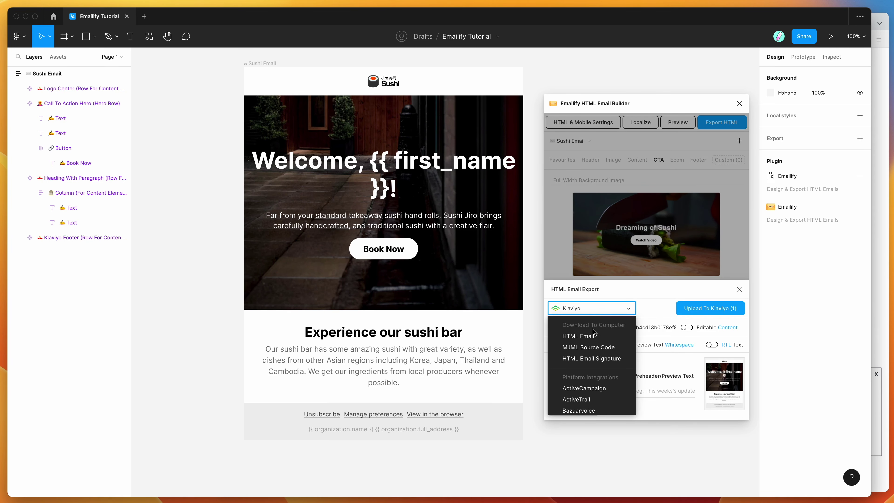
{"action": "left_click", "coordinate": [591, 336]}
{"action": "left_click", "coordinate": [584, 309]}
{"action": "scroll", "coordinate": [598, 354], "scroll_direction": "down", "scroll_amount": 2}
{"action": "scroll", "coordinate": [595, 358], "scroll_direction": "down", "scroll_amount": 5}
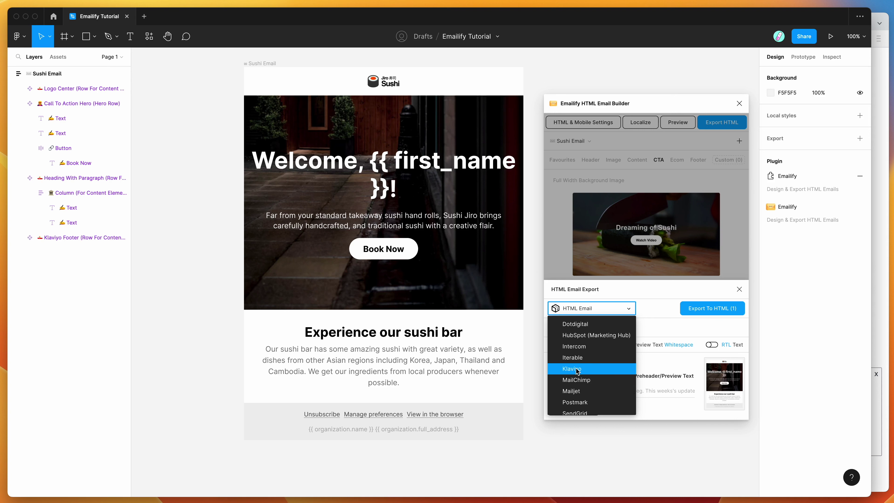
{"action": "left_click", "coordinate": [576, 370]}
Step: Check the Klaviyo API key field and upload the Sushi Email to Klaviyo
{"action": "left_click", "coordinate": [625, 327]}
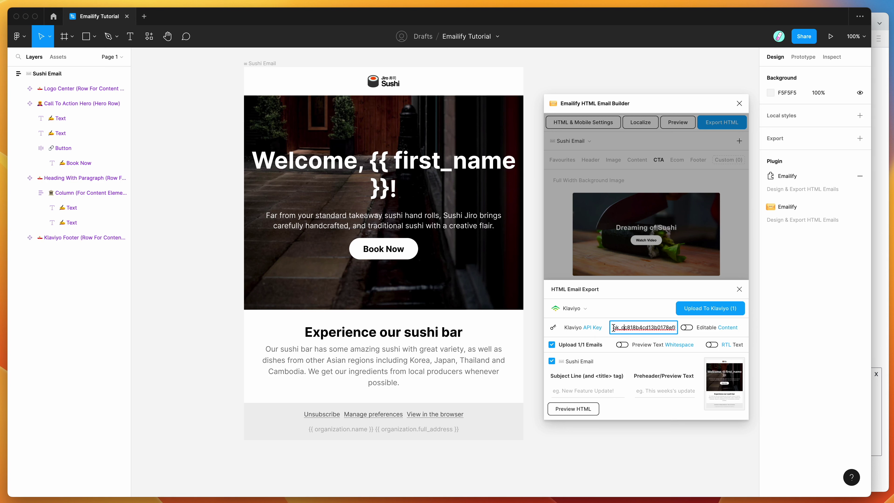
{"action": "left_click", "coordinate": [655, 307]}
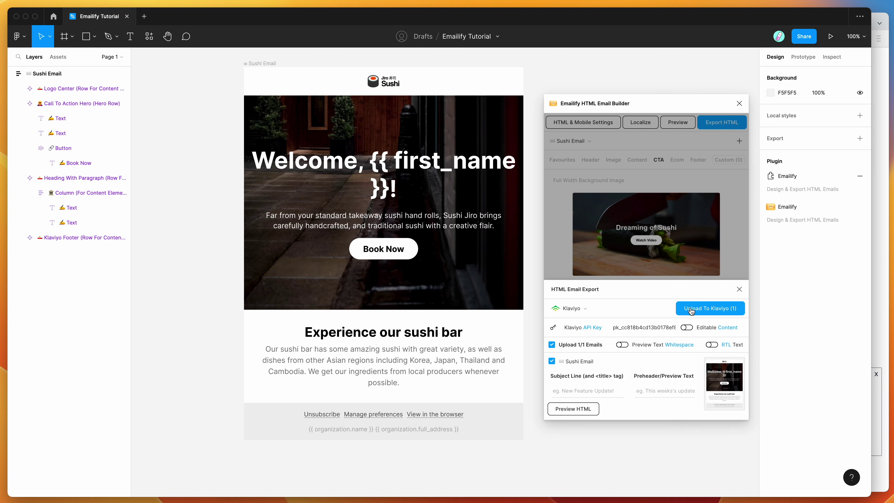
{"action": "left_click", "coordinate": [710, 309]}
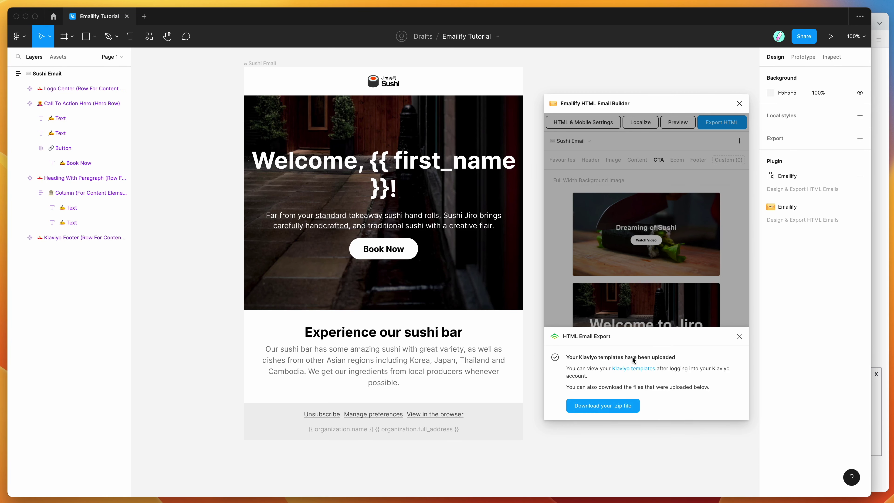
Step: Open the Klaviyo templates list from the upload confirmation and create a new campaign of type Email in Klaviyo
{"action": "left_click", "coordinate": [637, 369]}
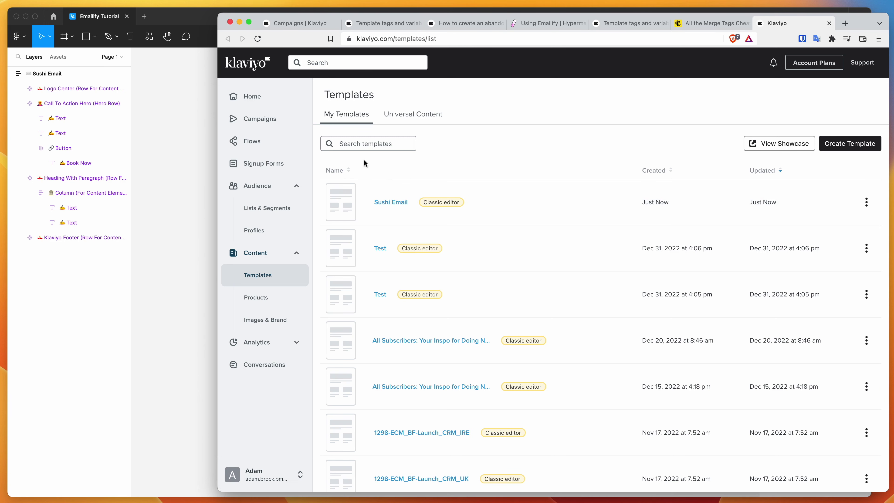
{"action": "left_click", "coordinate": [259, 121]}
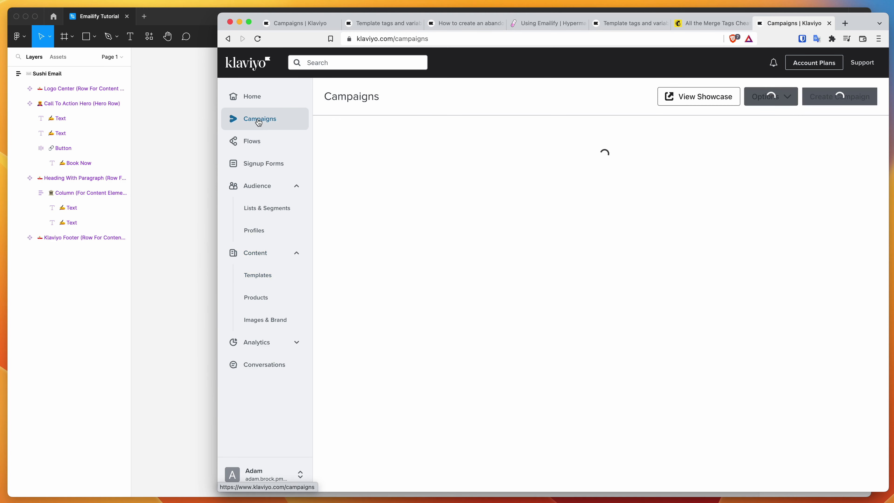
{"action": "left_click", "coordinate": [845, 97]}
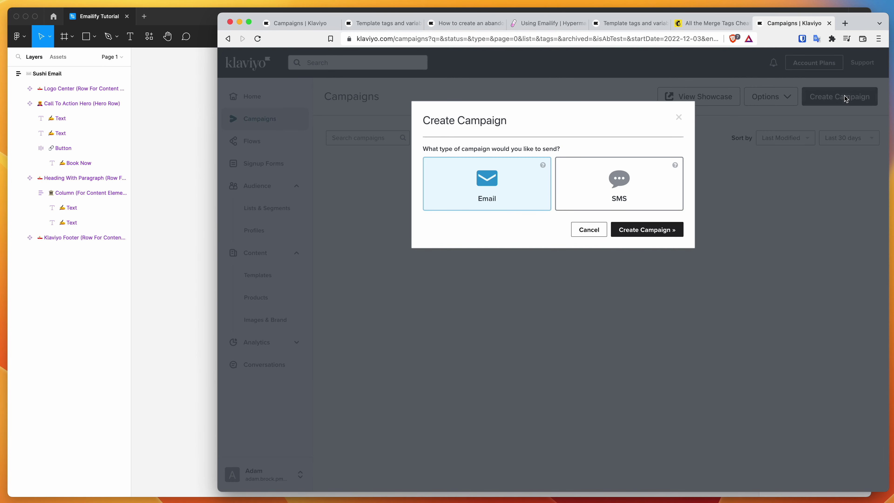
{"action": "left_click", "coordinate": [628, 230]}
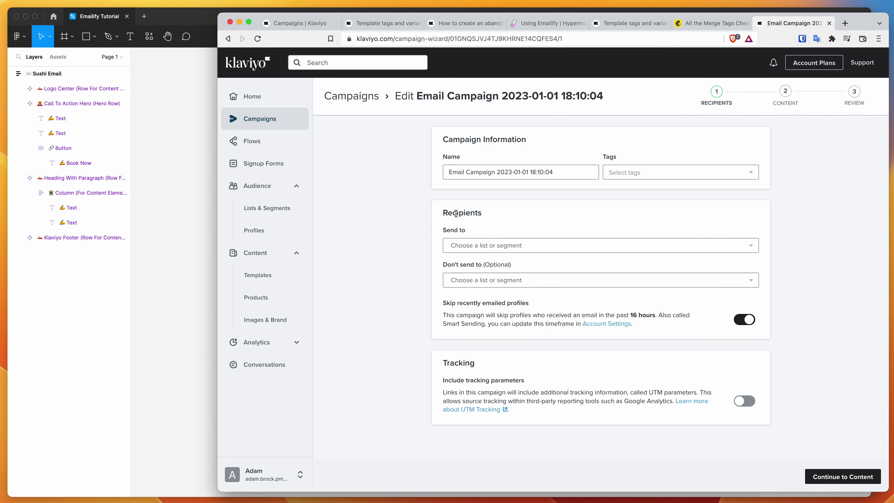
Step: Set the campaign recipients to Preview List and continue to the campaign content
{"action": "left_click", "coordinate": [524, 246]}
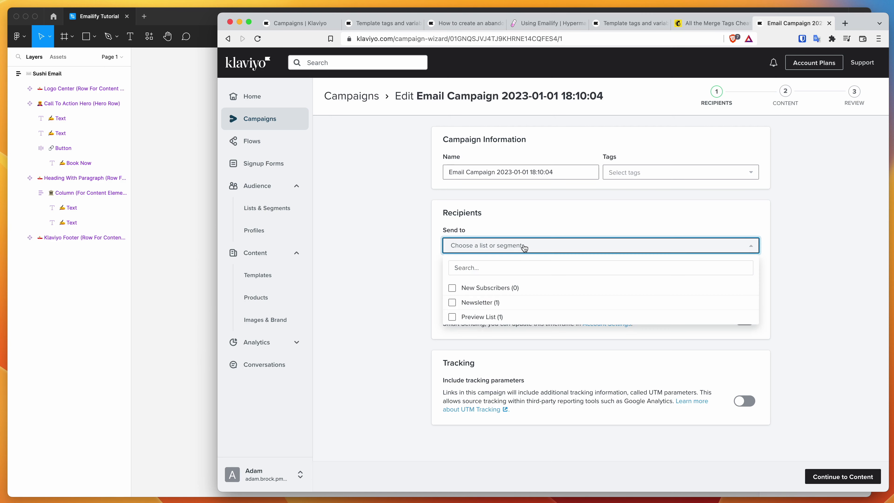
{"action": "left_click", "coordinate": [452, 316]}
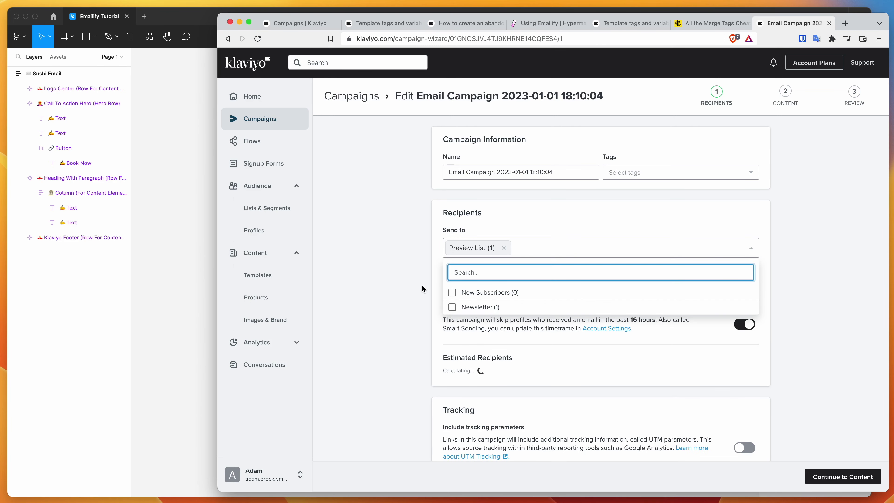
{"action": "left_click", "coordinate": [419, 271]}
{"action": "scroll", "coordinate": [409, 271], "scroll_direction": "down", "scroll_amount": 1}
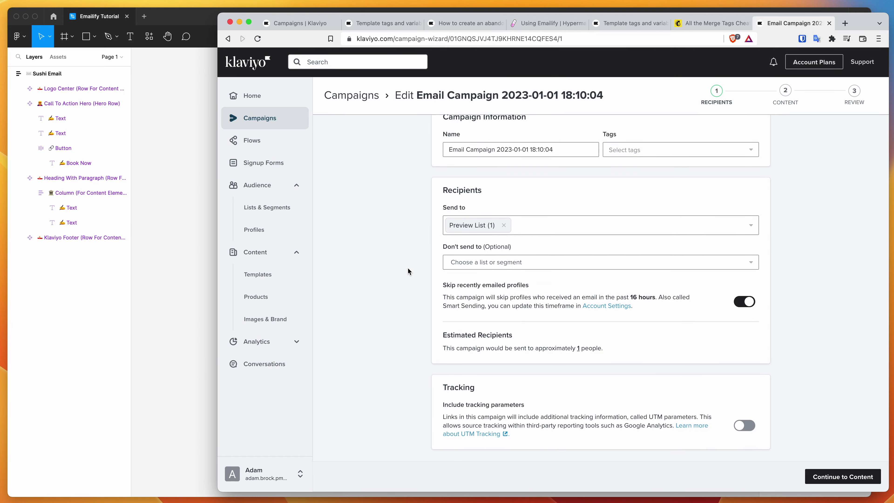
{"action": "left_click", "coordinate": [850, 477]}
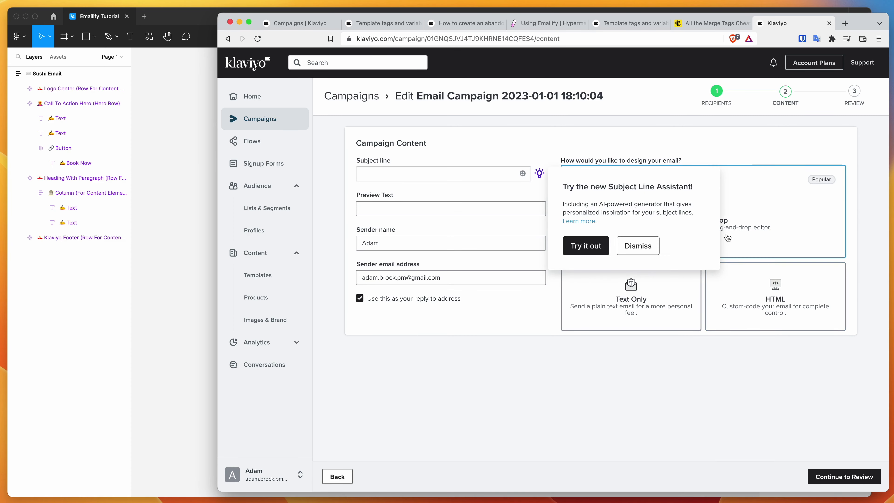
Step: Open the campaign's template library and preview the saved Sushi Email template
{"action": "left_click", "coordinate": [736, 206]}
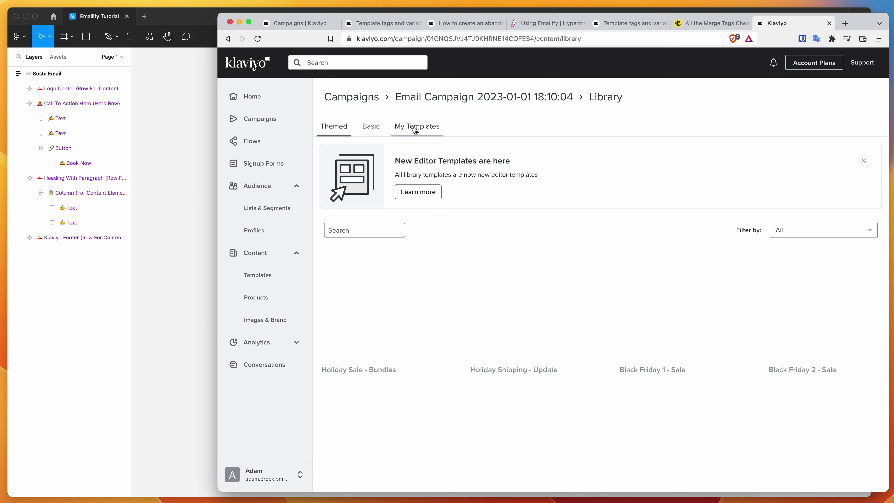
{"action": "left_click", "coordinate": [415, 130]}
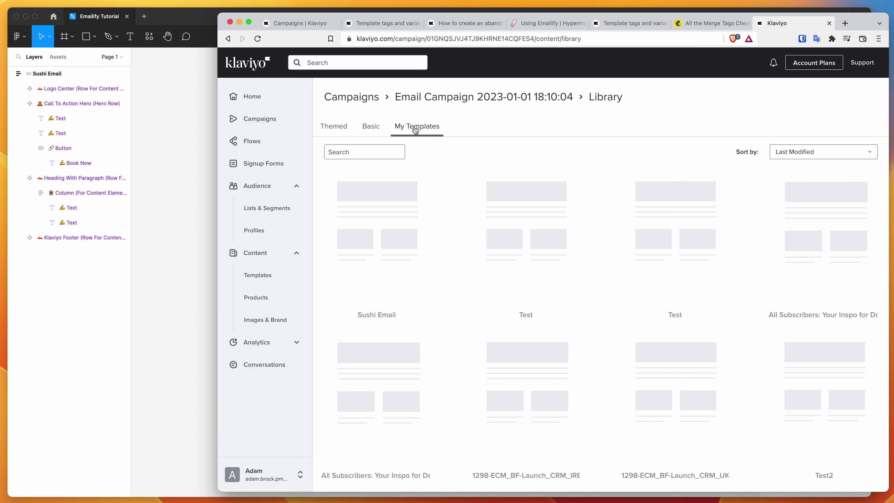
{"action": "left_click", "coordinate": [375, 226]}
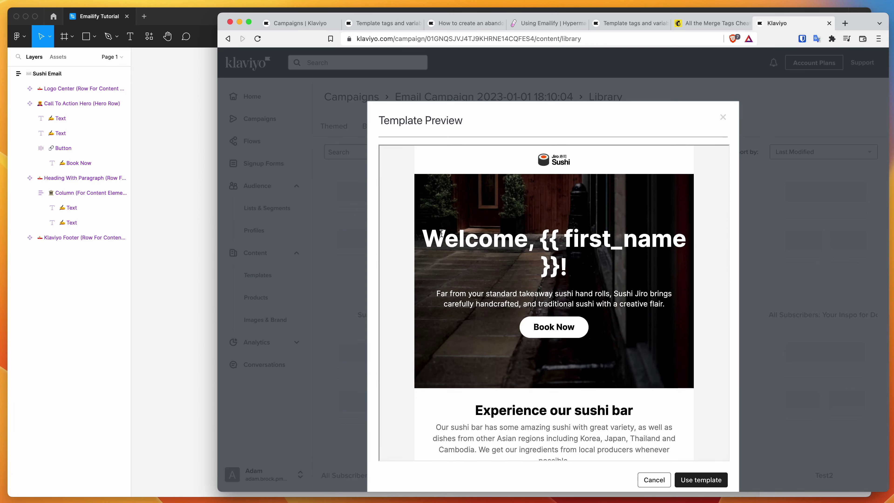
Step: Review the Sushi Email template preview down to its footer and use the template for the campaign
{"action": "left_click_drag", "start_coordinate": [423, 234], "coordinate": [667, 305]}
{"action": "left_click", "coordinate": [672, 309]}
{"action": "left_click", "coordinate": [439, 237]}
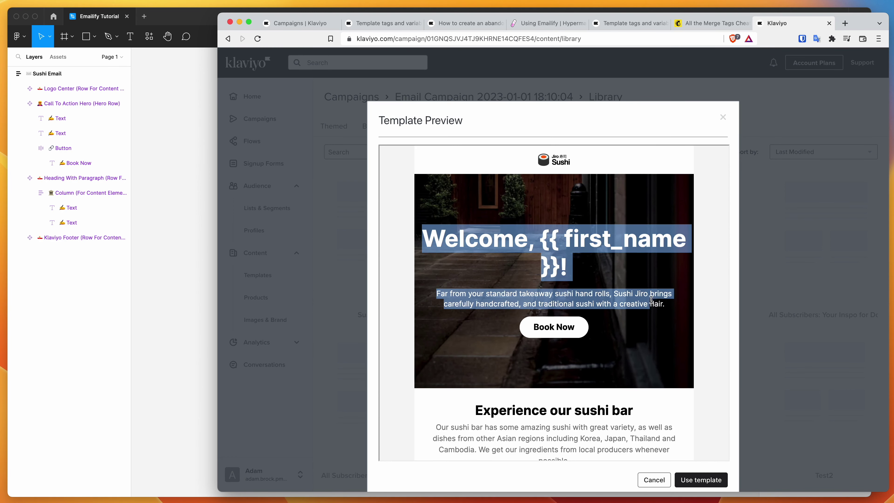
{"action": "scroll", "coordinate": [665, 304], "scroll_direction": "down", "scroll_amount": 3}
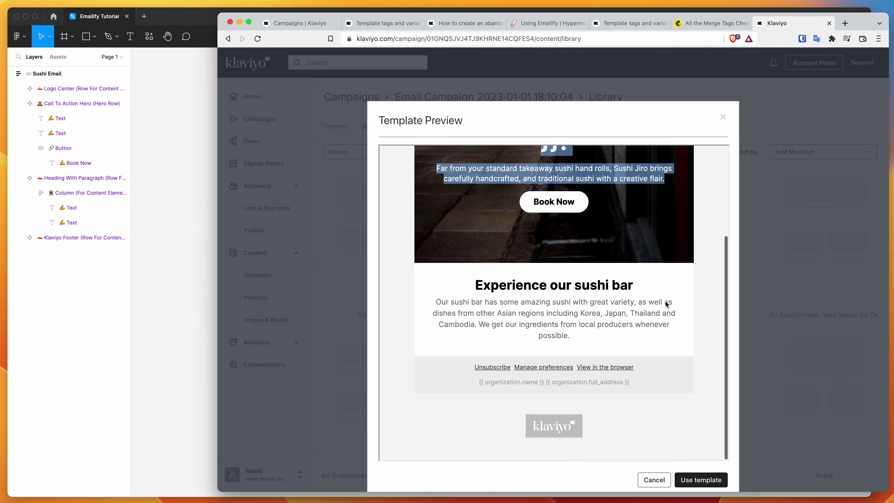
{"action": "scroll", "coordinate": [667, 302], "scroll_direction": "up", "scroll_amount": 5}
{"action": "left_click", "coordinate": [673, 289]}
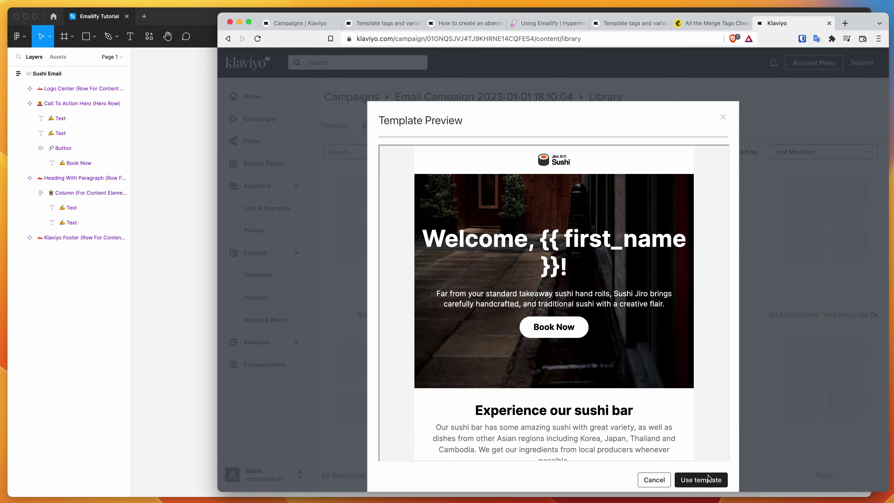
{"action": "left_click", "coordinate": [691, 481]}
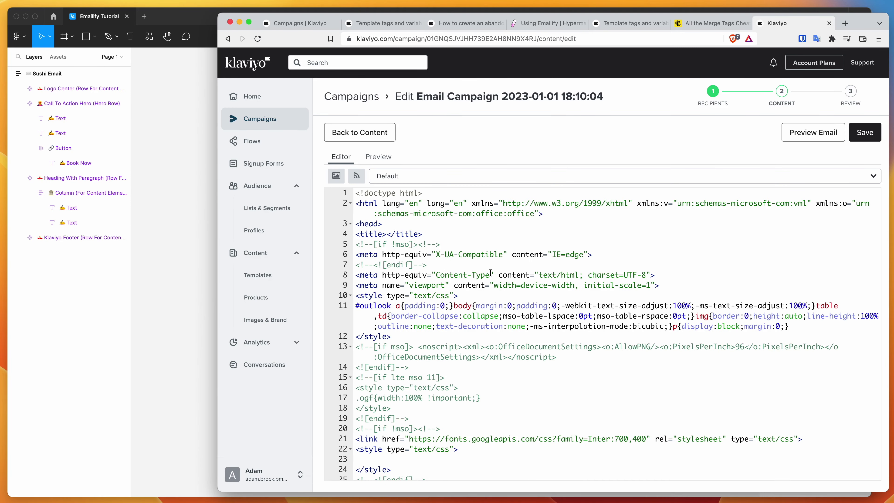
Step: Look through the template's HTML code and its rendered preview in the campaign editor
{"action": "scroll", "coordinate": [489, 269], "scroll_direction": "down", "scroll_amount": 20}
{"action": "scroll", "coordinate": [490, 269], "scroll_direction": "up", "scroll_amount": 20}
{"action": "left_click", "coordinate": [378, 157]}
{"action": "scroll", "coordinate": [643, 264], "scroll_direction": "down", "scroll_amount": 5}
{"action": "scroll", "coordinate": [643, 265], "scroll_direction": "up", "scroll_amount": 5}
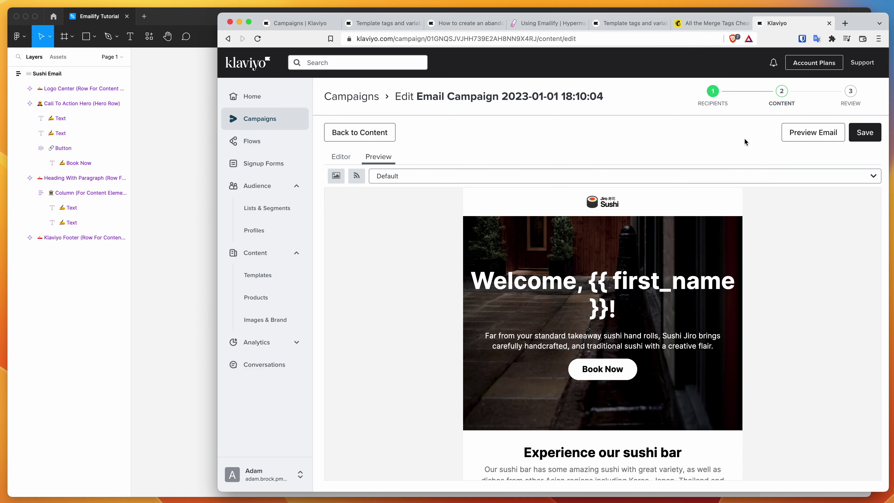
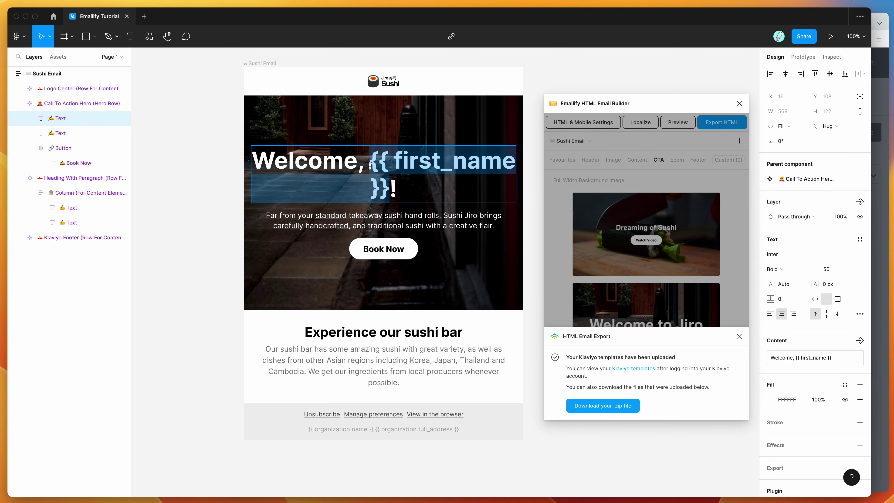
{"action": "key", "text": "Left"}
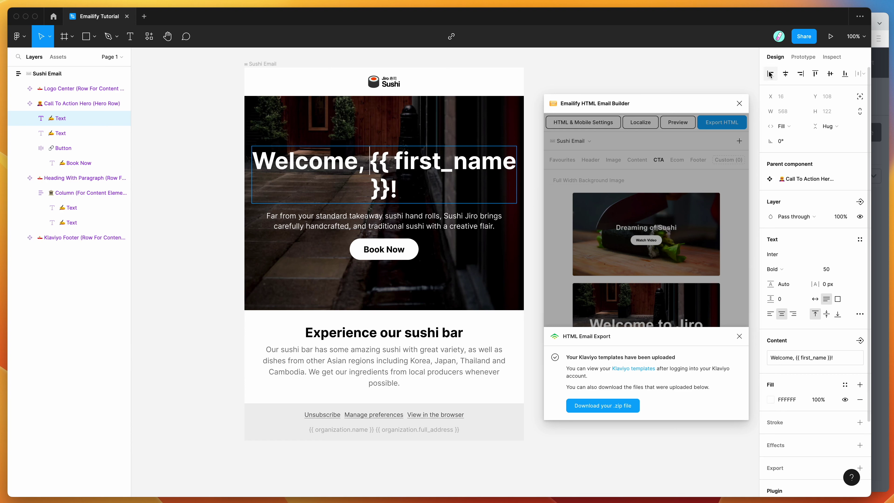
{"action": "left_click", "coordinate": [887, 34]}
{"action": "mouse_move", "coordinate": [576, 253]}
{"action": "left_mouse_down"}
{"action": "mouse_move", "coordinate": [640, 254]}
{"action": "mouse_move", "coordinate": [570, 253]}
{"action": "left_mouse_up"}
{"action": "left_click", "coordinate": [639, 253]}
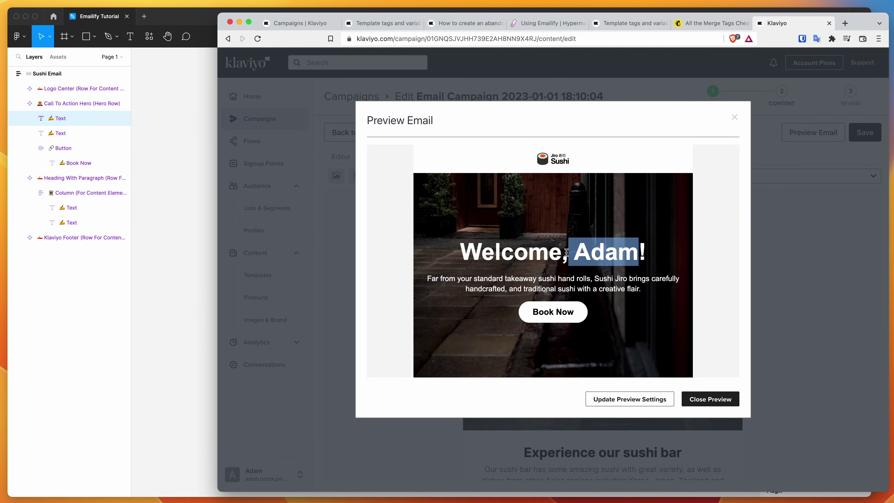
{"action": "left_click", "coordinate": [574, 252]}
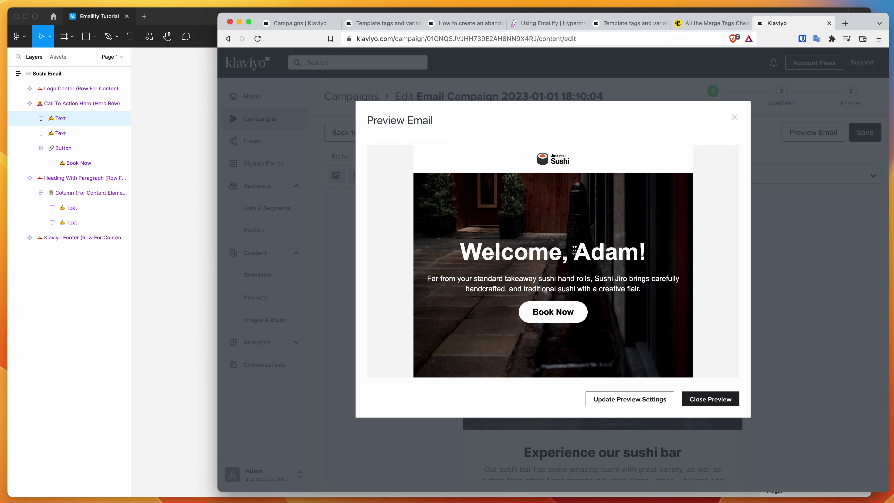
{"action": "left_click_drag", "start_coordinate": [596, 252], "coordinate": [575, 253]}
{"action": "left_click", "coordinate": [637, 253]}
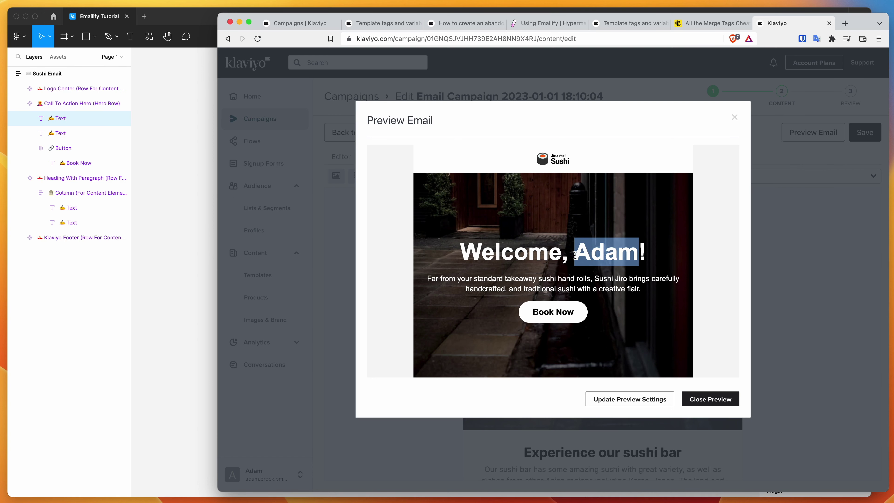
{"action": "left_click", "coordinate": [485, 258]}
Step: Switch to Figma to check the {{ first_name }} tag in the hero heading, and return to the browser
{"action": "left_click", "coordinate": [168, 246]}
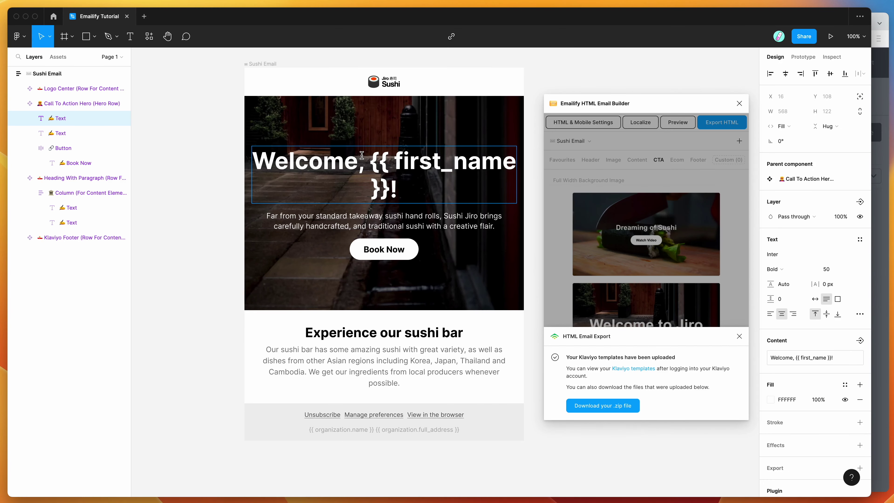
{"action": "left_click_drag", "start_coordinate": [362, 155], "coordinate": [398, 190]}
{"action": "left_click", "coordinate": [370, 158]}
{"action": "left_click_drag", "start_coordinate": [369, 158], "coordinate": [389, 189]}
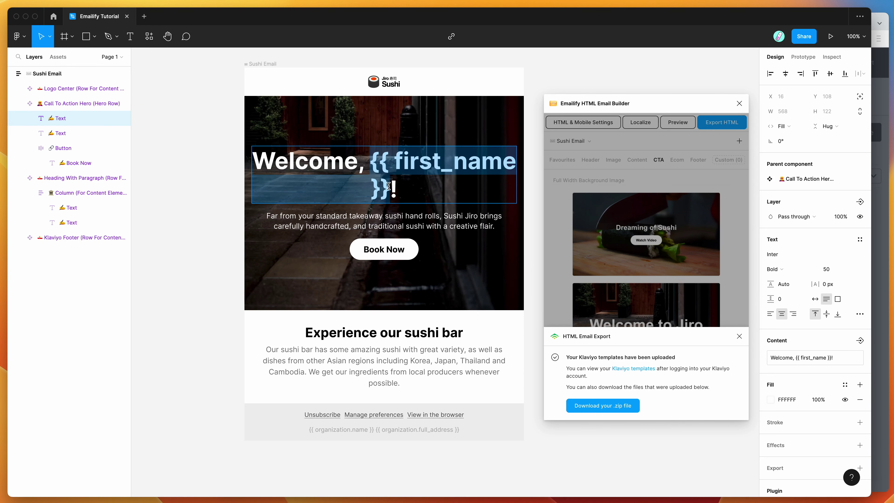
{"action": "key", "text": "super+Tab"}
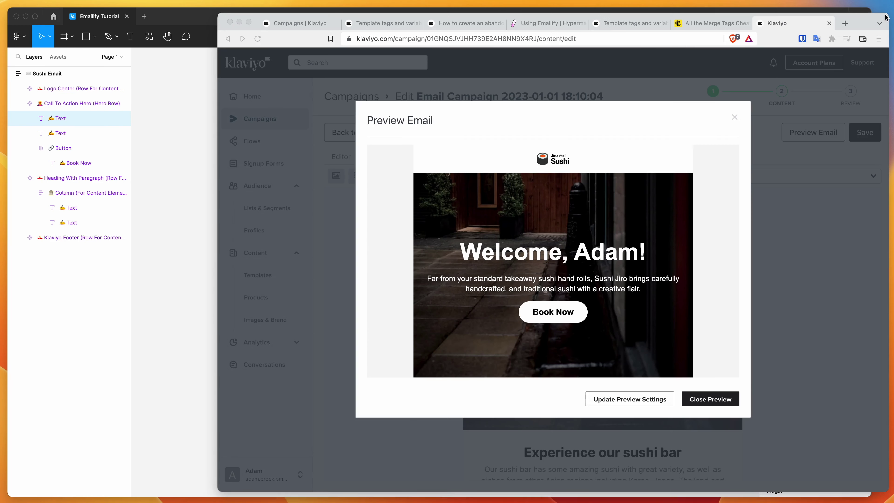
Step: Copy the *|FNAME|* first name tag from Mailchimp's merge tags cheat sheet
{"action": "left_click", "coordinate": [702, 24]}
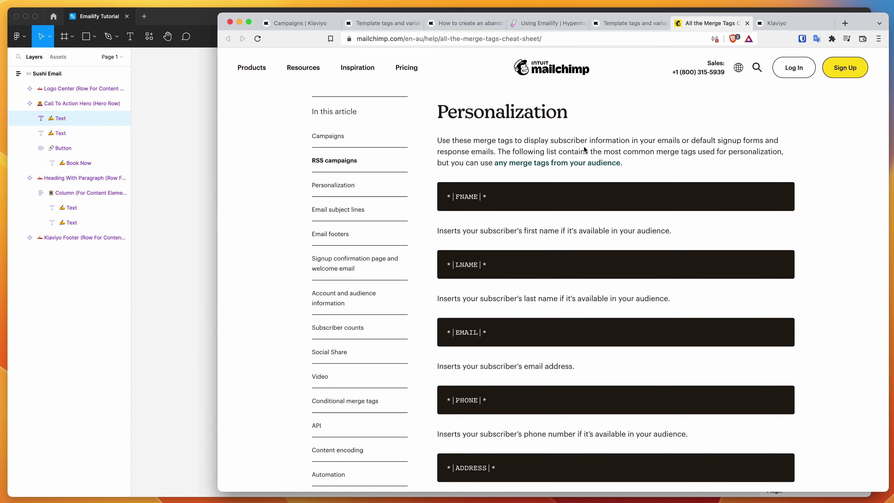
{"action": "scroll", "coordinate": [585, 152], "scroll_direction": "down", "scroll_amount": 1}
{"action": "left_click_drag", "start_coordinate": [446, 176], "coordinate": [448, 196]}
{"action": "key", "text": "ctrl+c"}
{"action": "scroll", "coordinate": [499, 176], "scroll_direction": "up", "scroll_amount": 1}
{"action": "left_click", "coordinate": [497, 197]}
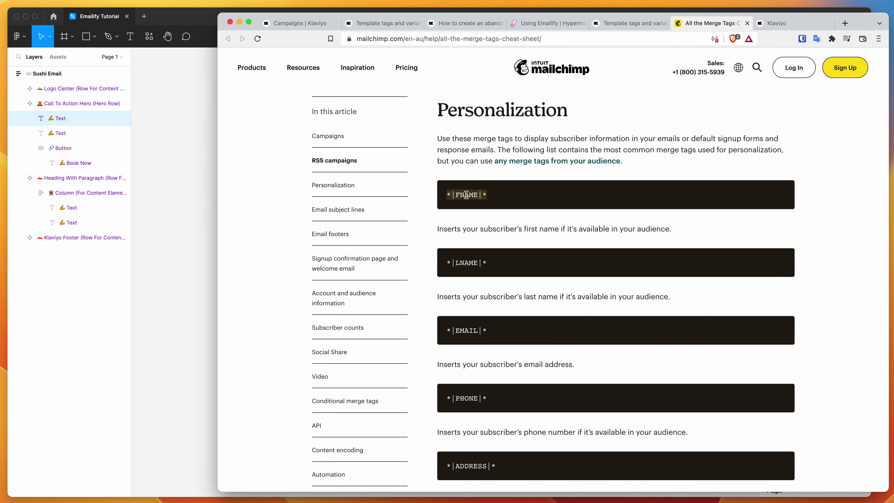
Step: Try the *|FNAME|* tag in place of {{ first_name }} in the Figma hero heading and undo the replacement
{"action": "left_click", "coordinate": [170, 175]}
{"action": "left_click", "coordinate": [369, 163]}
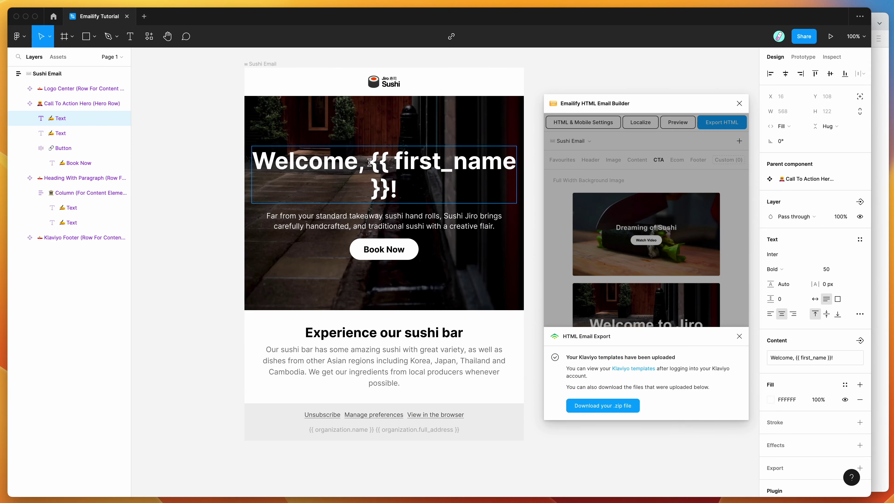
{"action": "left_click_drag", "start_coordinate": [369, 163], "coordinate": [387, 191]}
{"action": "key", "text": "ctrl+v"}
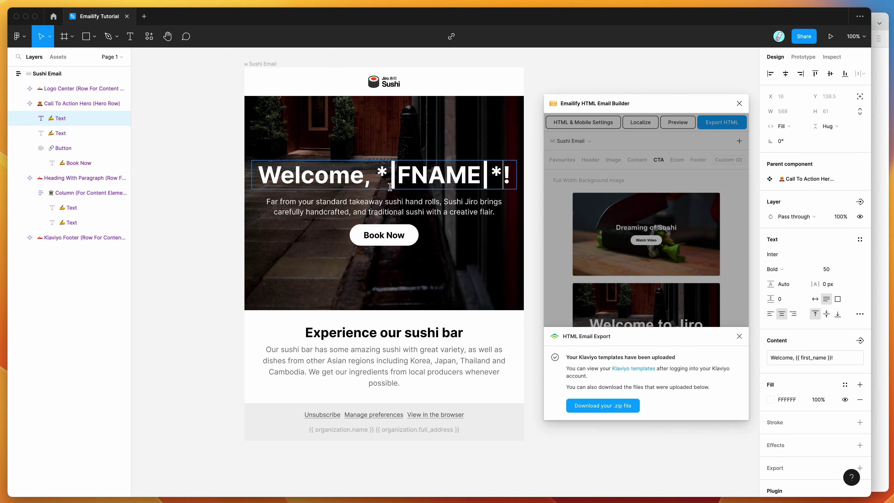
{"action": "key", "text": "super+z"}
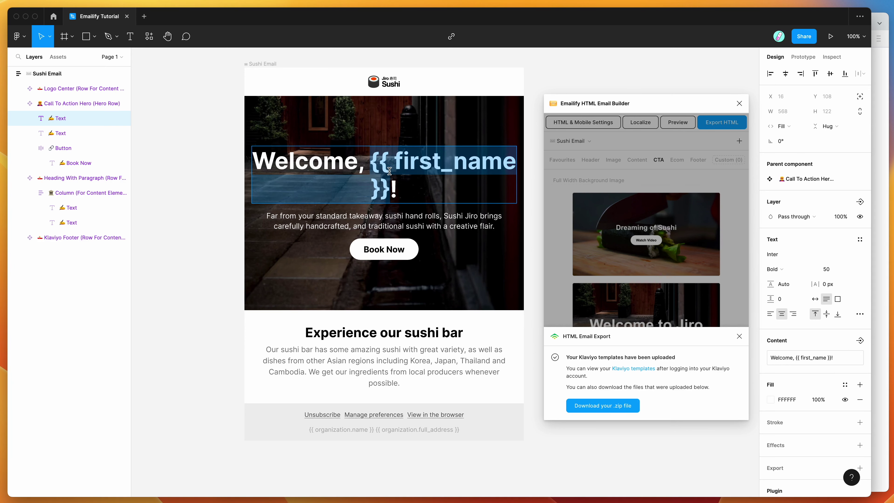
{"action": "left_click", "coordinate": [389, 171]}
{"action": "left_click_drag", "start_coordinate": [371, 163], "coordinate": [389, 191]}
Step: Go back to the Klaviyo email preview and examine the personalized heading and the paragraph below it
{"action": "left_click", "coordinate": [887, 17]}
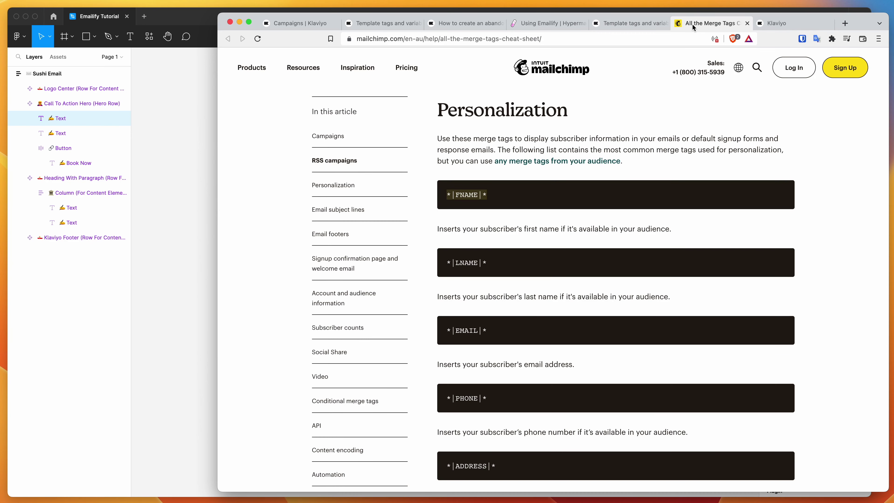
{"action": "left_click", "coordinate": [762, 24]}
{"action": "left_click_drag", "start_coordinate": [481, 252], "coordinate": [594, 275]}
{"action": "scroll", "coordinate": [594, 275], "scroll_direction": "down", "scroll_amount": 3}
{"action": "left_click_drag", "start_coordinate": [641, 237], "coordinate": [506, 231]}
{"action": "scroll", "coordinate": [507, 231], "scroll_direction": "up", "scroll_amount": 3}
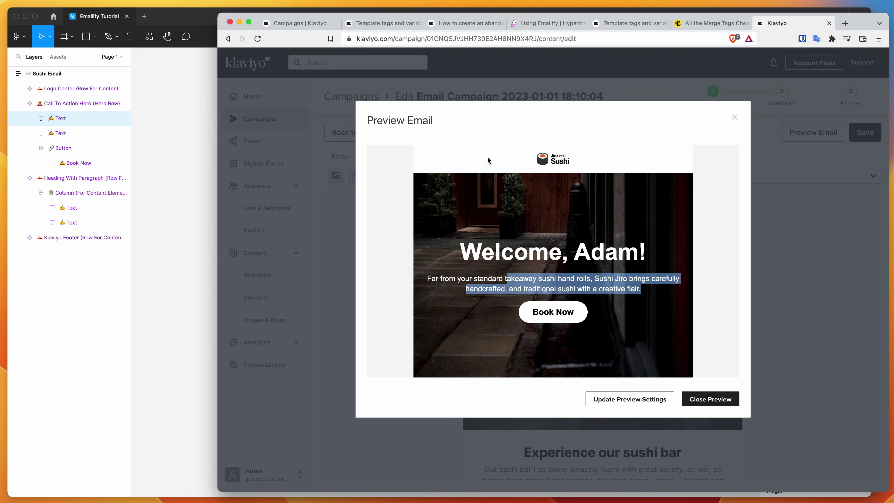
{"action": "left_click", "coordinate": [518, 248]}
{"action": "double_click", "coordinate": [605, 251]}
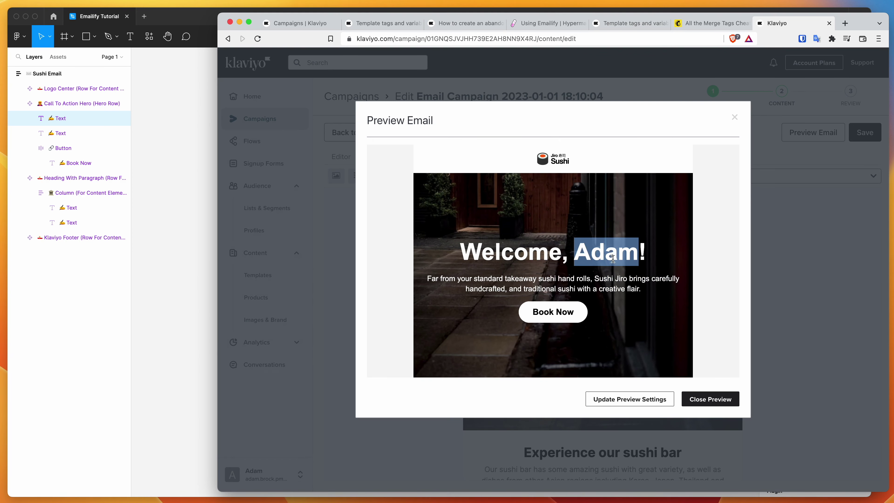
{"action": "left_click", "coordinate": [597, 256]}
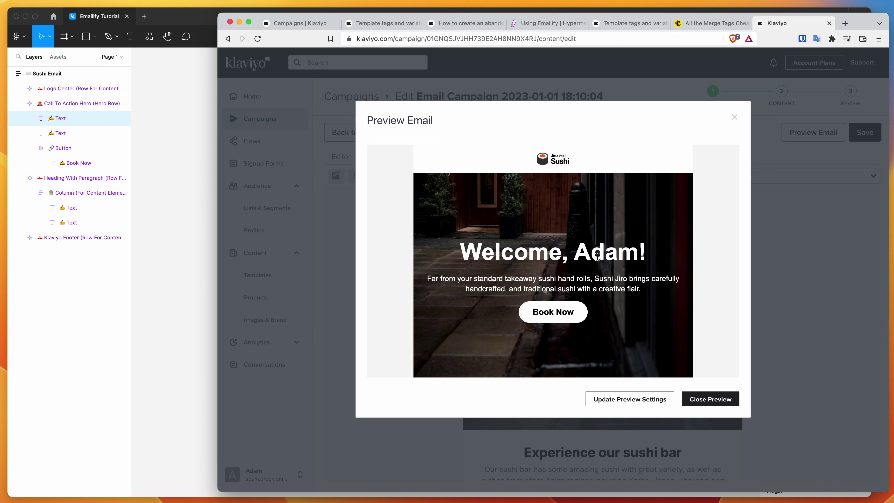
Step: Copy the {{ first_name|default:'there' }} tag from Klaviyo's template tags help article
{"action": "left_click", "coordinate": [625, 23]}
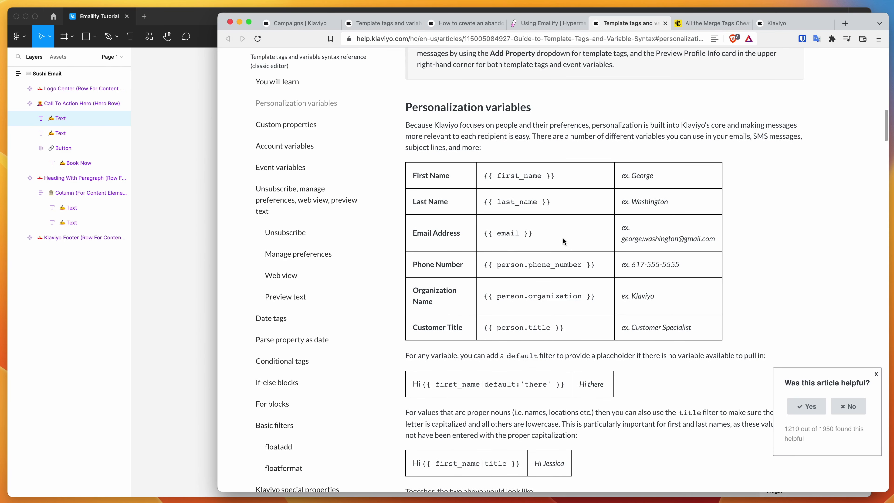
{"action": "scroll", "coordinate": [565, 242], "scroll_direction": "down", "scroll_amount": 3}
{"action": "scroll", "coordinate": [592, 228], "scroll_direction": "down", "scroll_amount": 3}
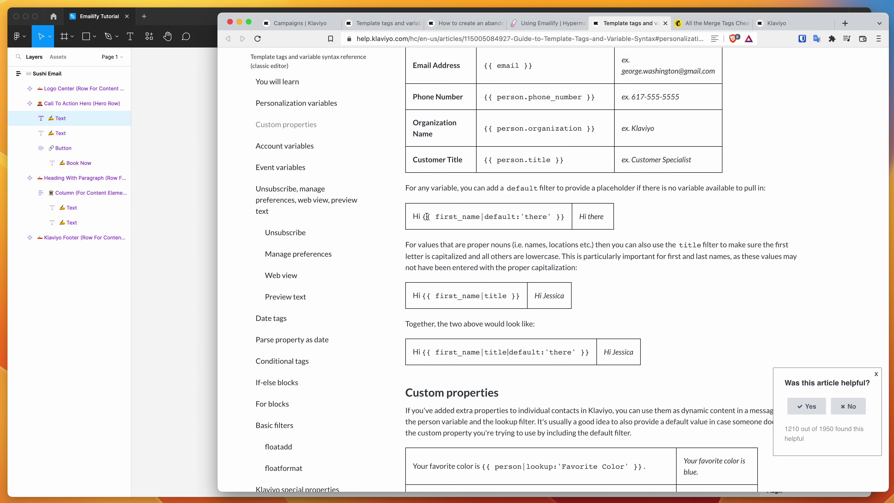
{"action": "left_click_drag", "start_coordinate": [434, 216], "coordinate": [565, 219]}
{"action": "key", "text": "super+c"}
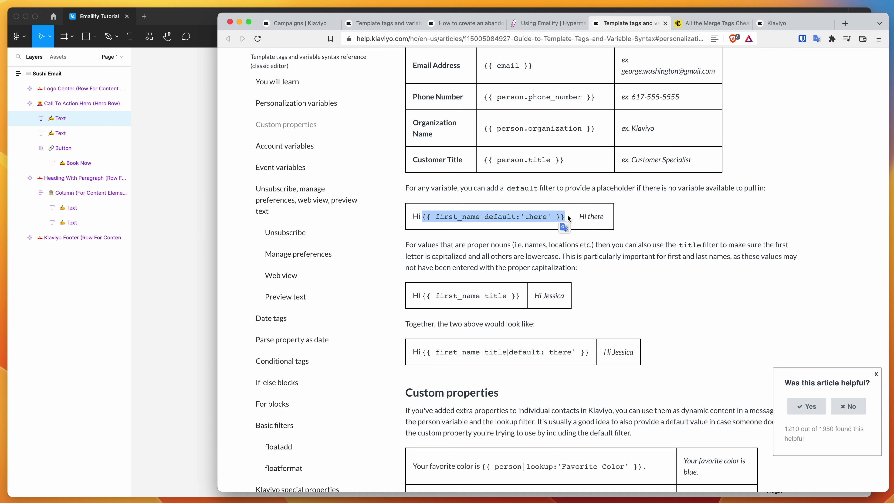
Step: Replace {{ first_name }} in the Figma hero heading with {{ first_name|default:'there' }} and check the new heading text
{"action": "left_click", "coordinate": [191, 206]}
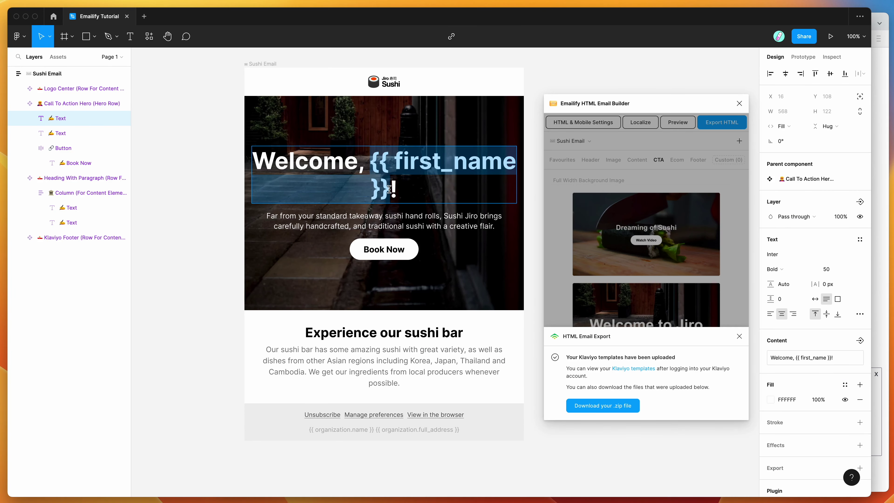
{"action": "key", "text": "super+v"}
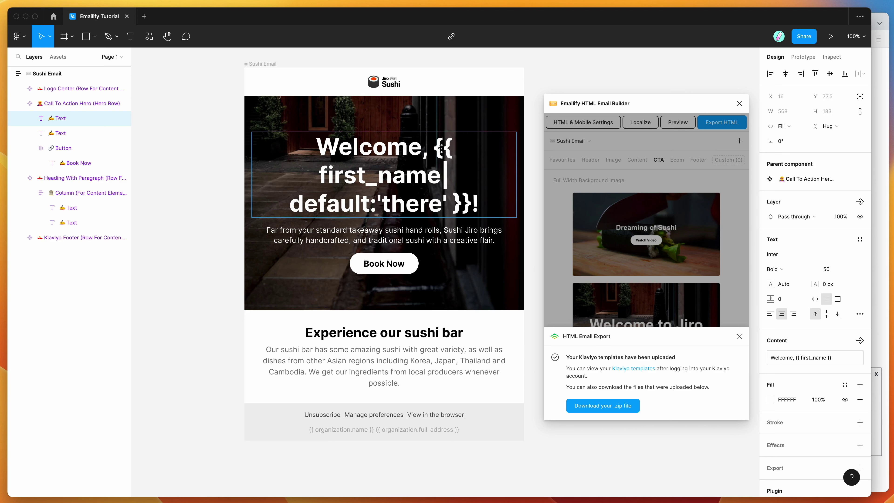
{"action": "left_click_drag", "start_coordinate": [381, 202], "coordinate": [440, 204]}
{"action": "double_click", "coordinate": [408, 151]}
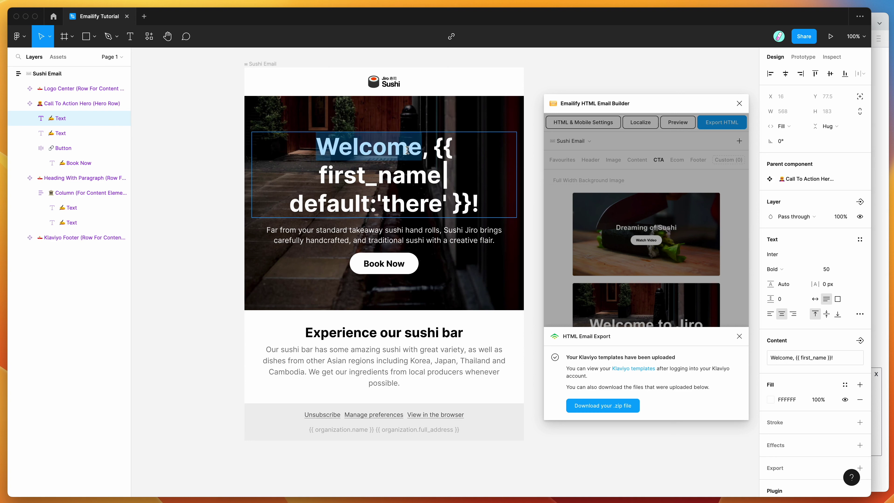
Step: Replace "Welcome" with "Hello" in the hero heading and check the parts of its first name tag with default fallback
{"action": "type", "text": "Hello"}
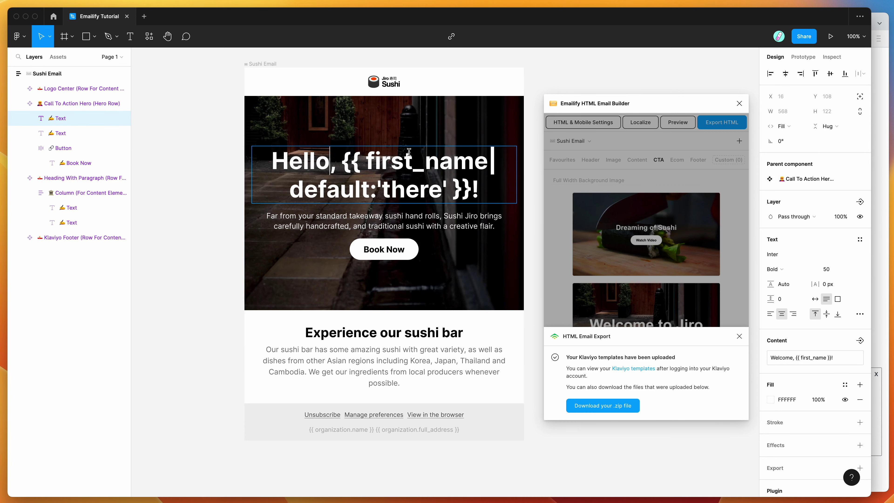
{"action": "left_click", "coordinate": [340, 160]}
{"action": "left_click_drag", "start_coordinate": [364, 161], "coordinate": [490, 162]}
{"action": "double_click", "coordinate": [347, 191]}
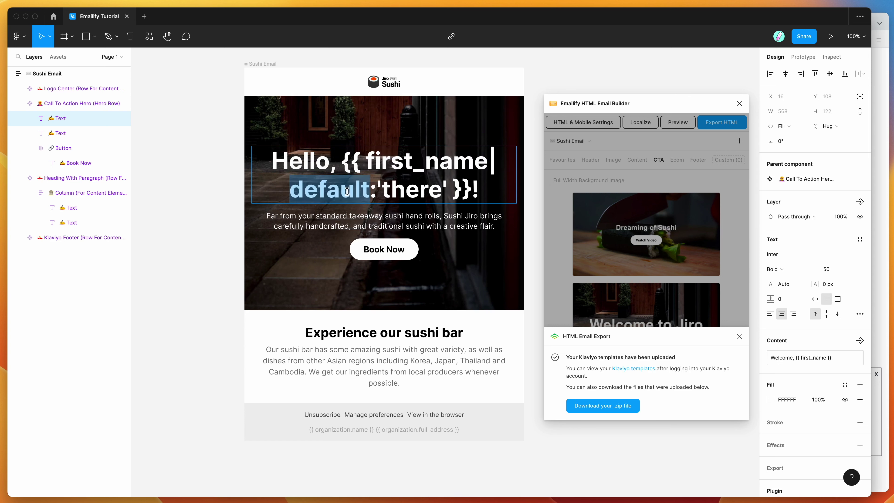
{"action": "left_click_drag", "start_coordinate": [381, 191], "coordinate": [441, 190]}
{"action": "left_click", "coordinate": [441, 184]}
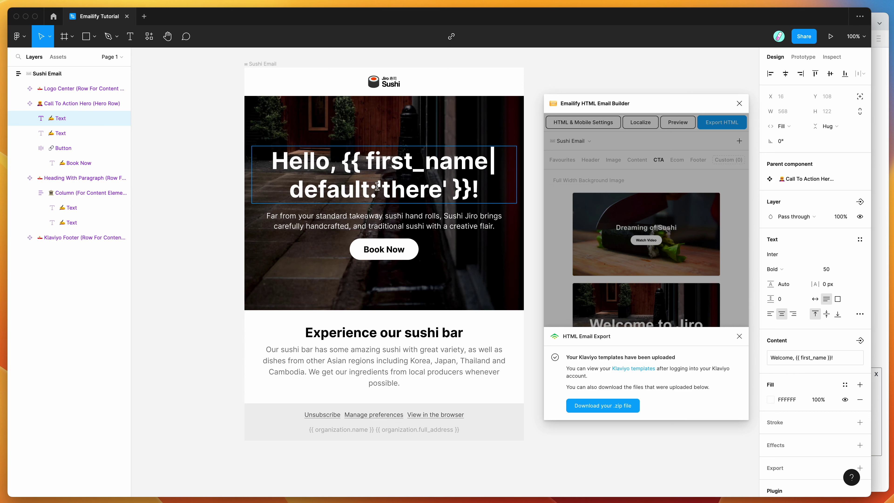
{"action": "double_click", "coordinate": [383, 161]}
{"action": "double_click", "coordinate": [412, 189]}
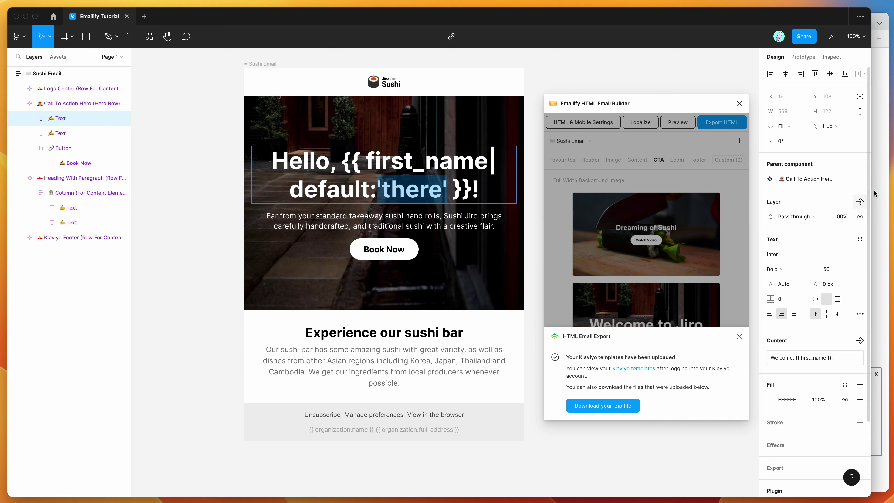
Step: Switch to Klaviyo's template tags article in the browser and read through the custom properties, account variables and event variables sections
{"action": "left_click", "coordinate": [878, 192]}
{"action": "scroll", "coordinate": [498, 256], "scroll_direction": "up", "scroll_amount": 2}
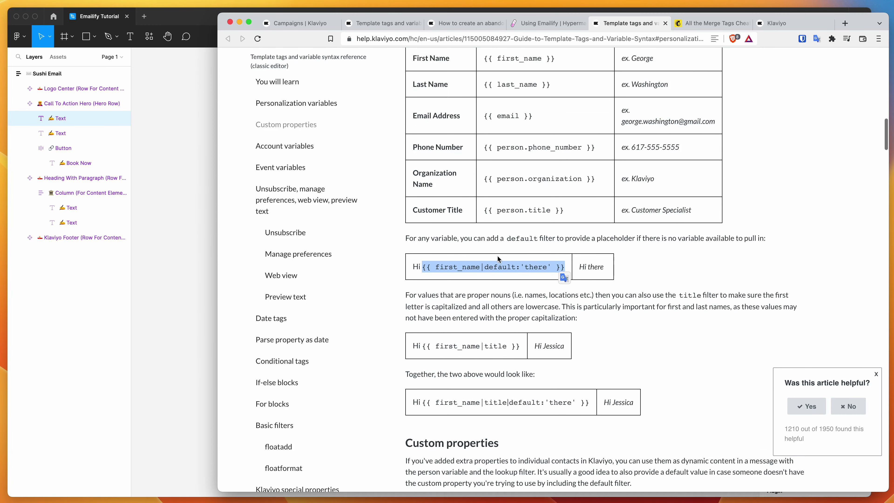
{"action": "scroll", "coordinate": [589, 210], "scroll_direction": "down", "scroll_amount": 8}
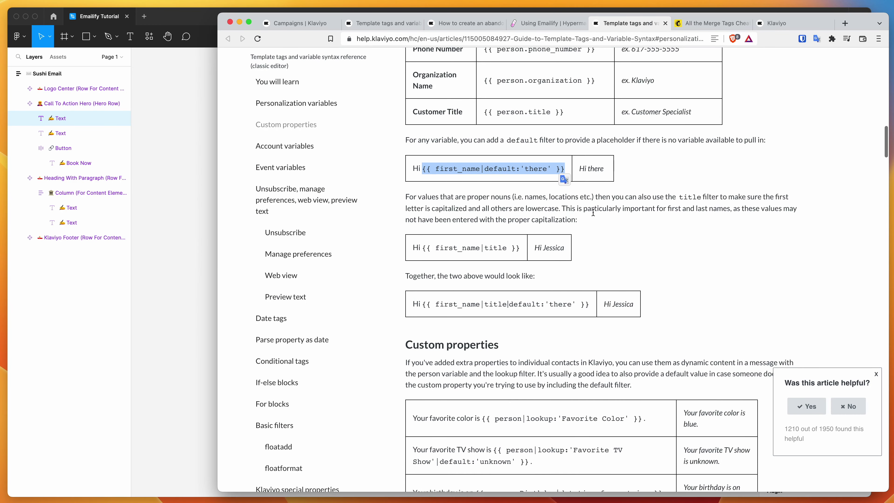
{"action": "scroll", "coordinate": [639, 248], "scroll_direction": "down", "scroll_amount": 6}
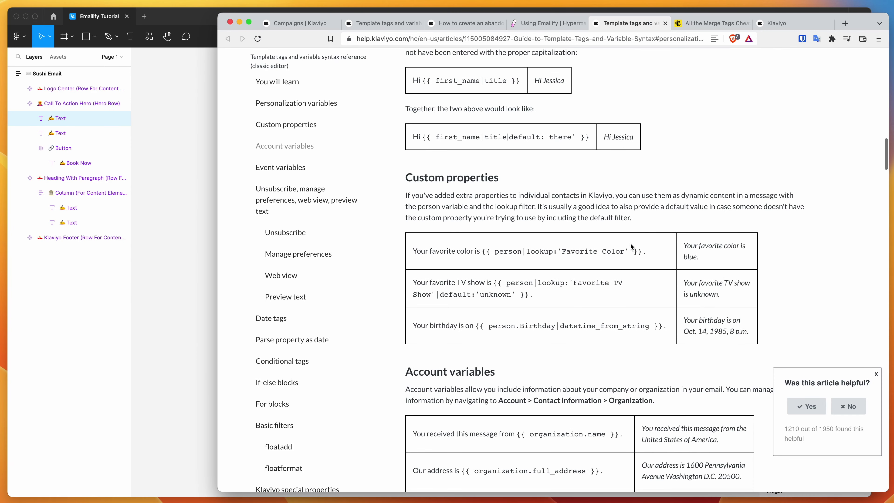
{"action": "scroll", "coordinate": [516, 225], "scroll_direction": "down", "scroll_amount": 8}
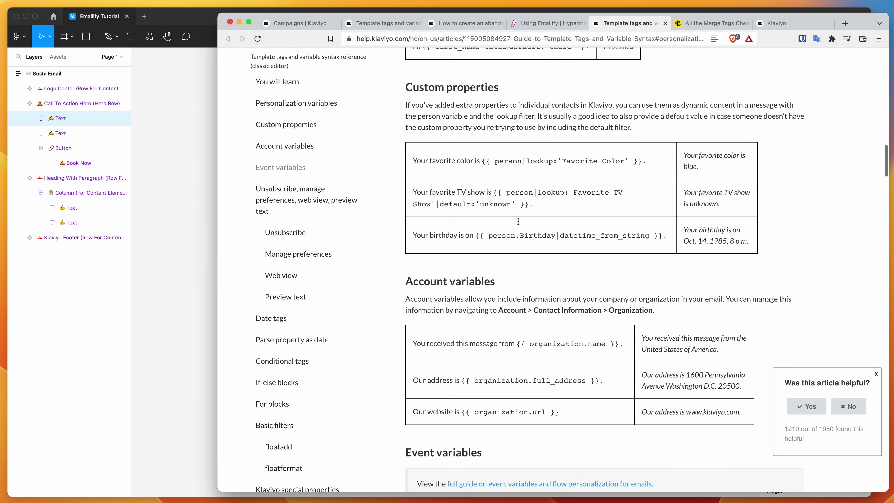
{"action": "scroll", "coordinate": [528, 286], "scroll_direction": "down", "scroll_amount": 11}
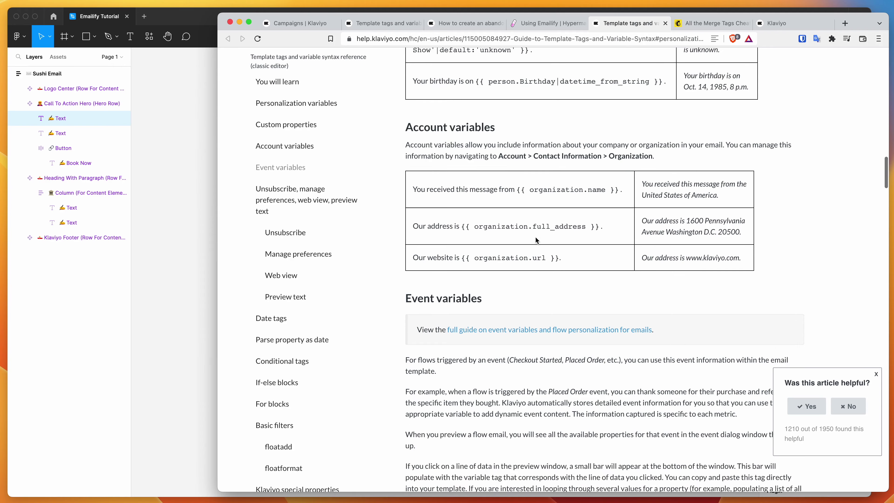
{"action": "scroll", "coordinate": [452, 211], "scroll_direction": "down", "scroll_amount": 3}
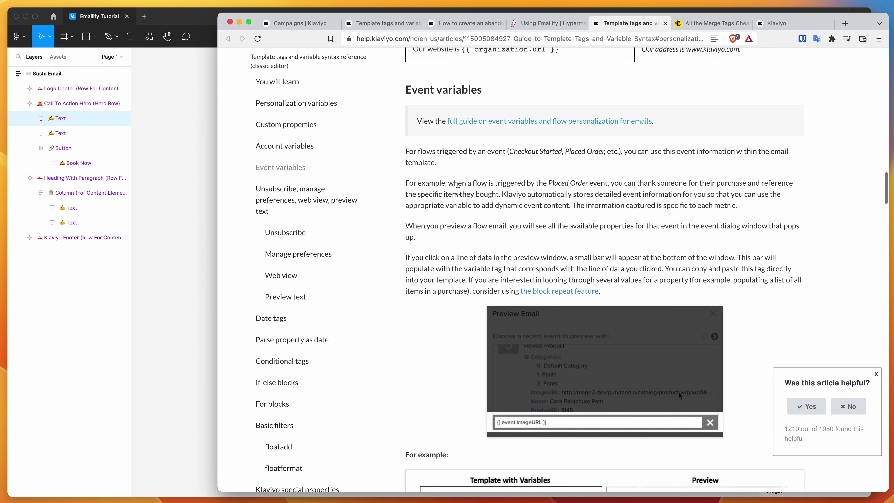
{"action": "scroll", "coordinate": [457, 191], "scroll_direction": "up", "scroll_amount": 4}
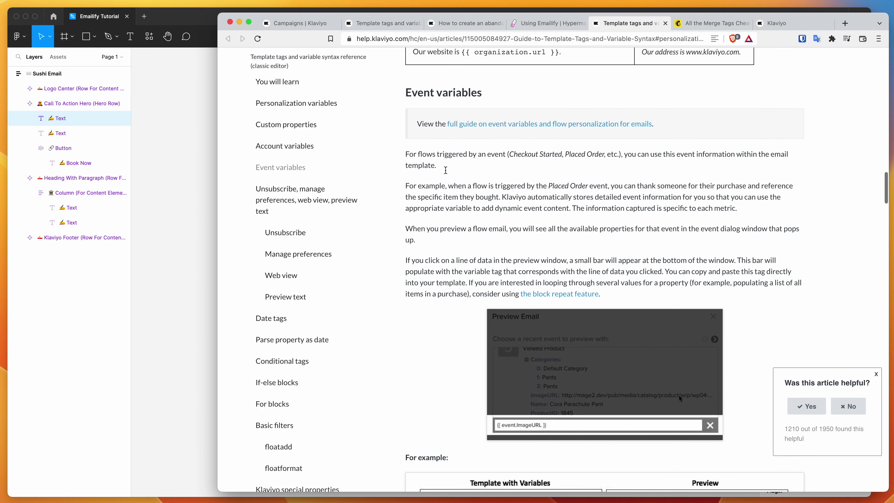
{"action": "scroll", "coordinate": [488, 197], "scroll_direction": "down", "scroll_amount": 4}
{"action": "scroll", "coordinate": [487, 197], "scroll_direction": "down", "scroll_amount": 9}
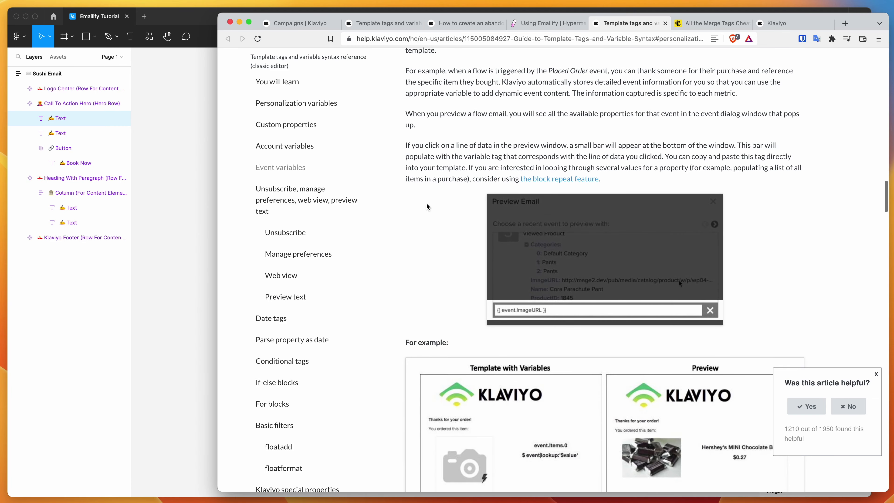
{"action": "scroll", "coordinate": [428, 207], "scroll_direction": "down", "scroll_amount": 12}
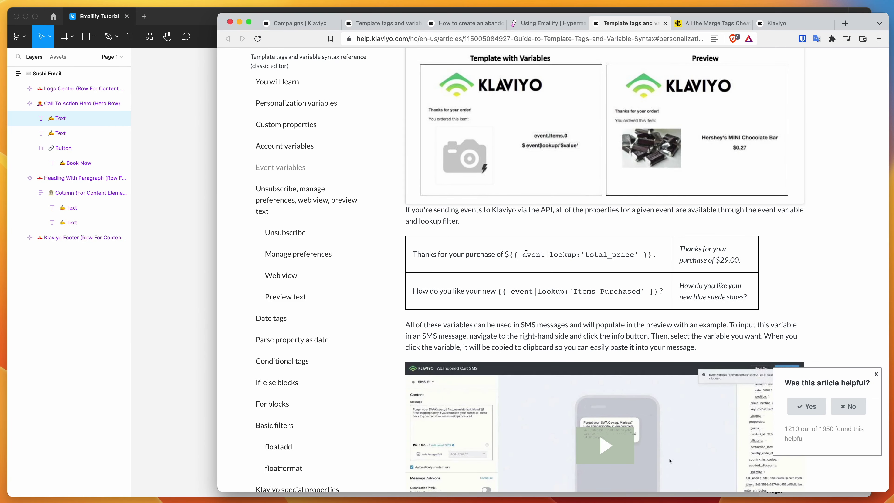
{"action": "scroll", "coordinate": [546, 258], "scroll_direction": "down", "scroll_amount": 2}
{"action": "scroll", "coordinate": [538, 247], "scroll_direction": "down", "scroll_amount": 3}
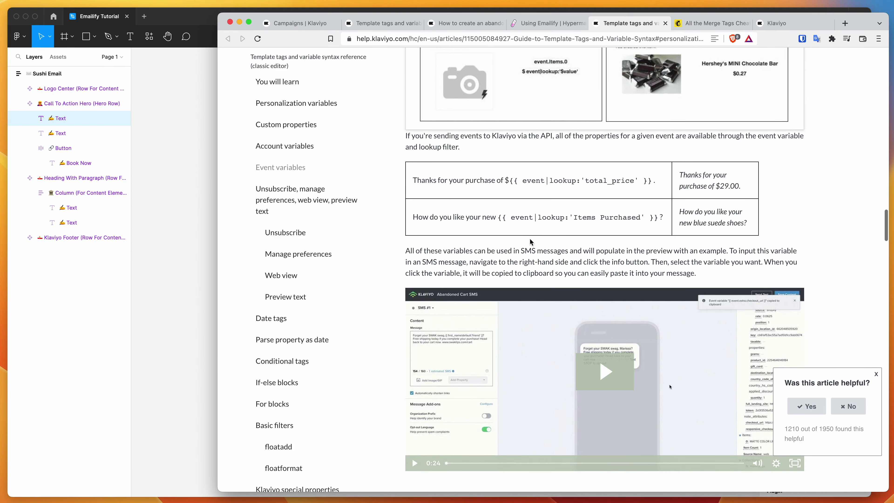
{"action": "scroll", "coordinate": [648, 231], "scroll_direction": "down", "scroll_amount": 13}
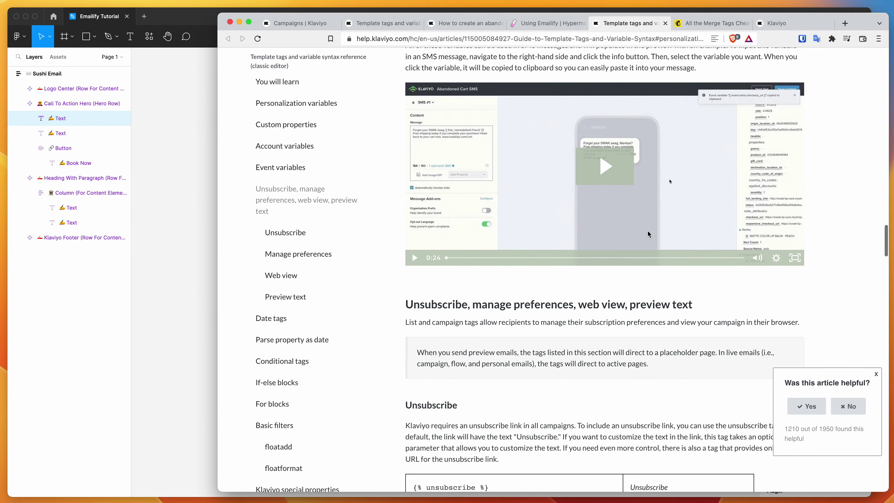
{"action": "scroll", "coordinate": [647, 230], "scroll_direction": "up", "scroll_amount": 15}
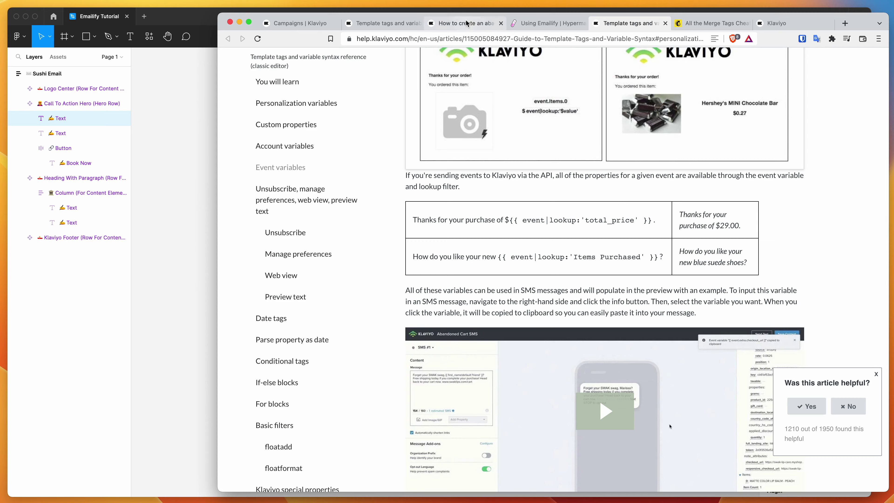
Step: Go to the Klaviyo abandoned cart flow article and examine the example flow and the dynamic content block
{"action": "left_click", "coordinate": [465, 22]}
{"action": "scroll", "coordinate": [509, 145], "scroll_direction": "up", "scroll_amount": 10}
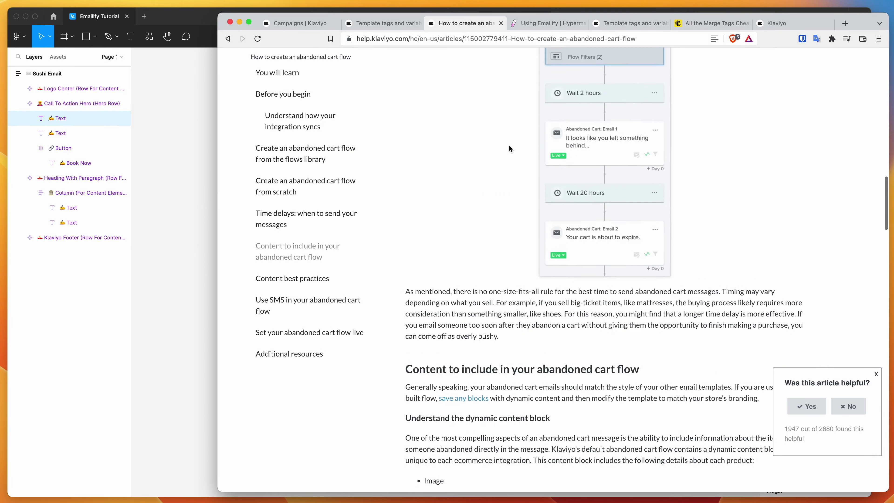
{"action": "scroll", "coordinate": [509, 144], "scroll_direction": "down", "scroll_amount": 3}
{"action": "scroll", "coordinate": [509, 147], "scroll_direction": "down", "scroll_amount": 9}
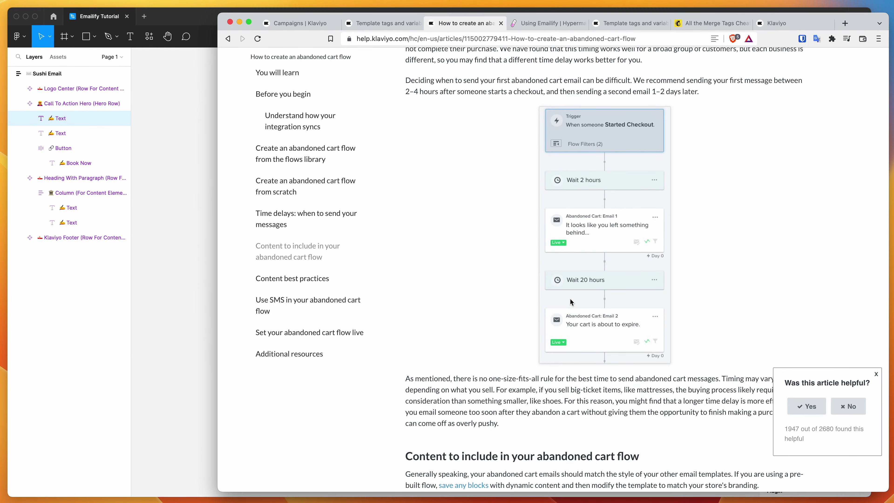
{"action": "scroll", "coordinate": [524, 264], "scroll_direction": "down", "scroll_amount": 2}
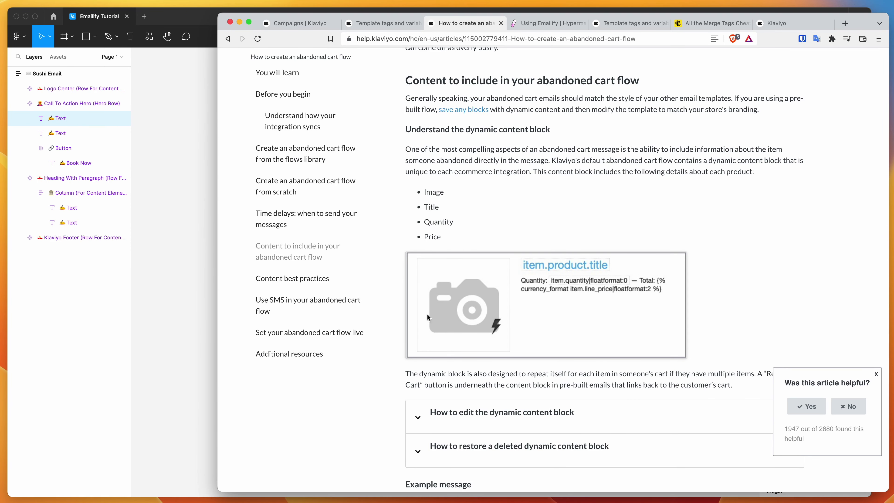
{"action": "scroll", "coordinate": [529, 304], "scroll_direction": "down", "scroll_amount": 2}
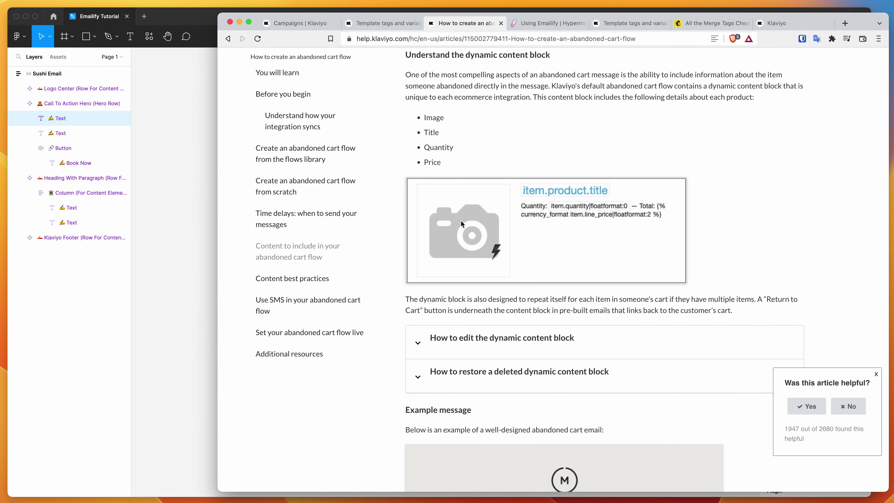
{"action": "scroll", "coordinate": [545, 195], "scroll_direction": "up", "scroll_amount": 1}
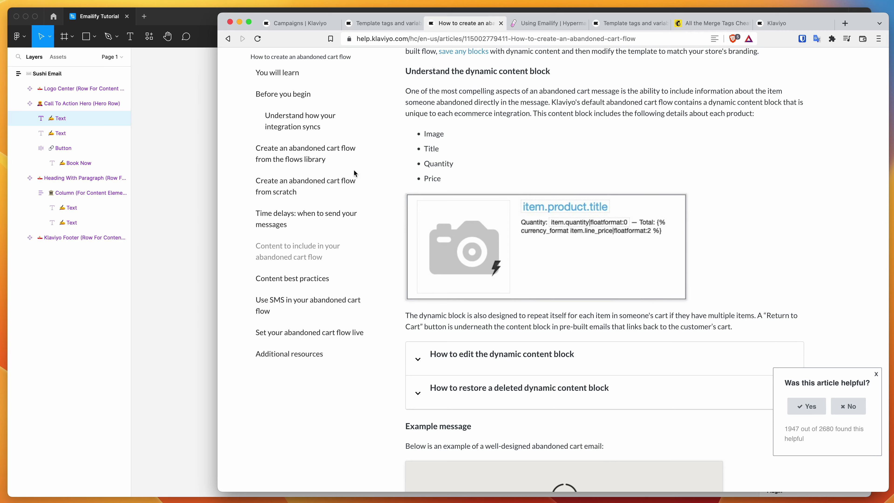
Step: Return to Figma, add Emailify's Double Product Cards row from the Ecom components and place it between the hero and the "Experience our sushi bar" section
{"action": "left_click", "coordinate": [196, 171]}
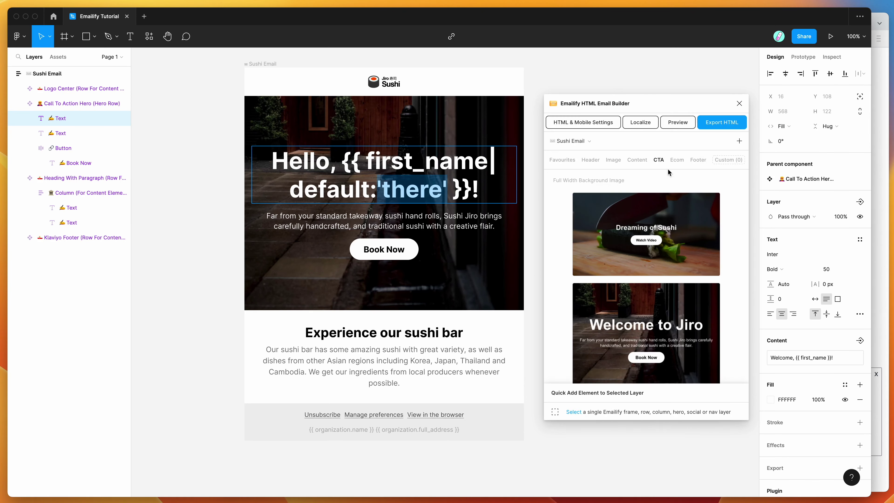
{"action": "left_click", "coordinate": [677, 159]}
{"action": "scroll", "coordinate": [654, 284], "scroll_direction": "down", "scroll_amount": 3}
{"action": "left_click", "coordinate": [613, 244]}
{"action": "scroll", "coordinate": [380, 338], "scroll_direction": "down", "scroll_amount": 4}
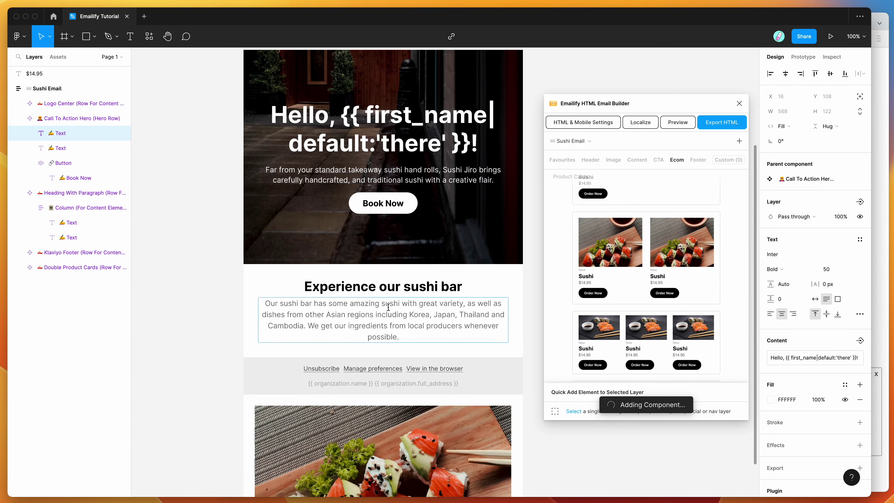
{"action": "left_click_drag", "start_coordinate": [372, 374], "coordinate": [352, 262]}
Step: Select the first product card's image and open its HTML and mobile settings at the image source override
{"action": "double_click", "coordinate": [352, 263]}
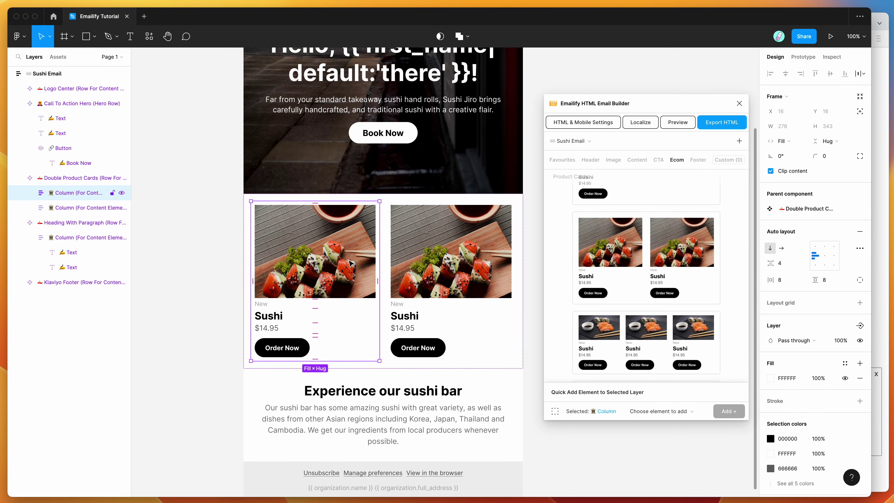
{"action": "double_click", "coordinate": [353, 262]}
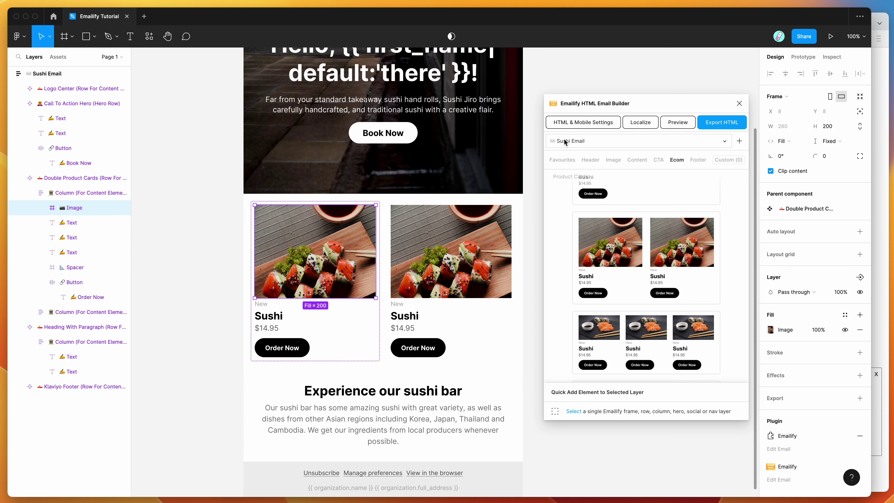
{"action": "left_click", "coordinate": [584, 123]}
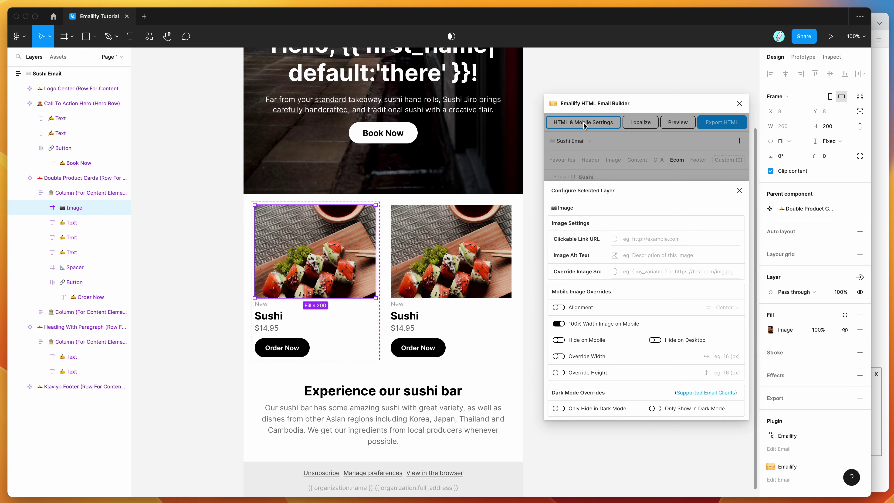
{"action": "left_click", "coordinate": [632, 273]}
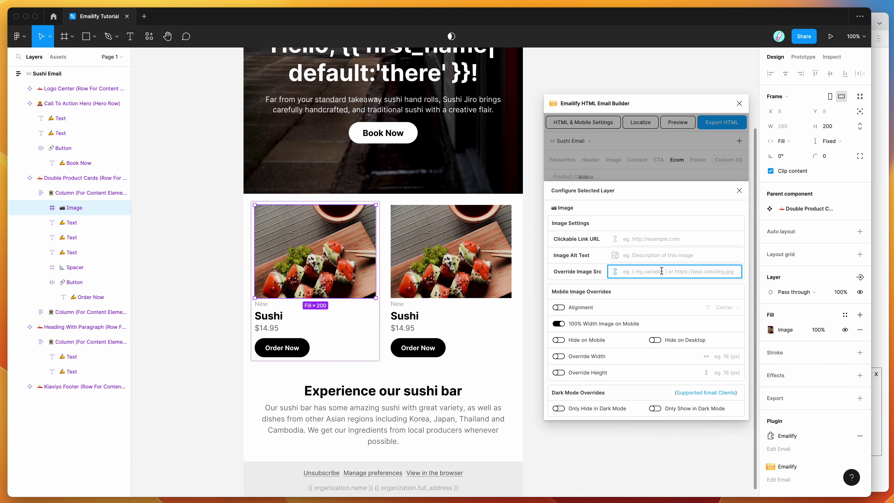
Step: Go back to the abandoned cart article in the browser and examine how to edit the dynamic content block
{"action": "left_click", "coordinate": [877, 271]}
{"action": "scroll", "coordinate": [526, 301], "scroll_direction": "down", "scroll_amount": 3}
{"action": "left_click", "coordinate": [524, 314]}
{"action": "scroll", "coordinate": [531, 309], "scroll_direction": "down", "scroll_amount": 4}
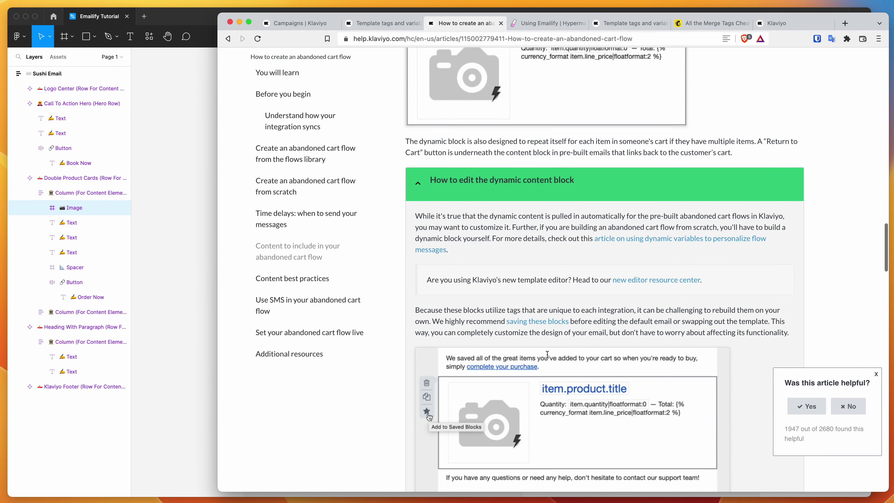
{"action": "scroll", "coordinate": [505, 375], "scroll_direction": "up", "scroll_amount": 7}
{"action": "scroll", "coordinate": [505, 373], "scroll_direction": "up", "scroll_amount": 2}
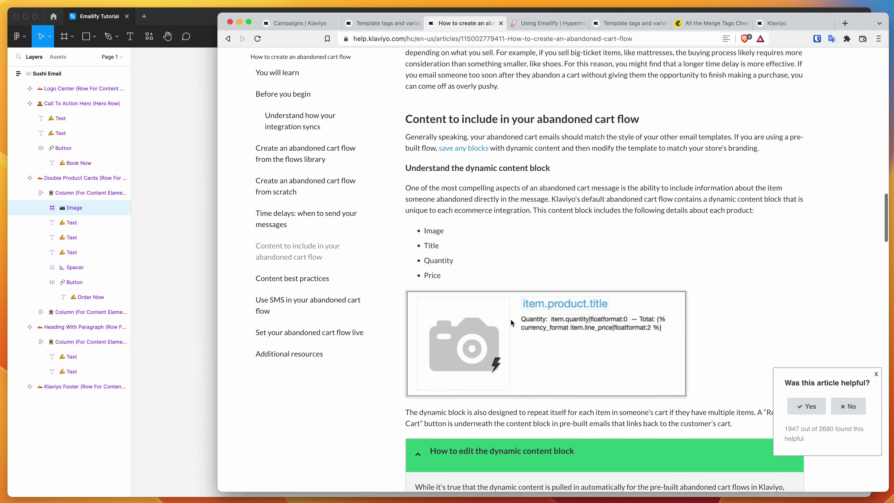
{"action": "left_click", "coordinate": [207, 241]}
{"action": "type", "text": "https://shopify.com/assets/{{"}
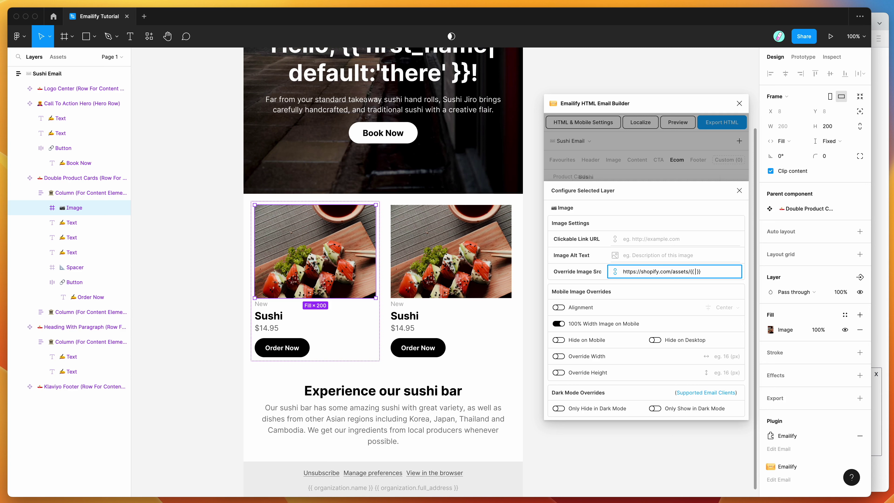
{"action": "type", "text": "tem.image_name"}
{"action": "key", "text": "End"}
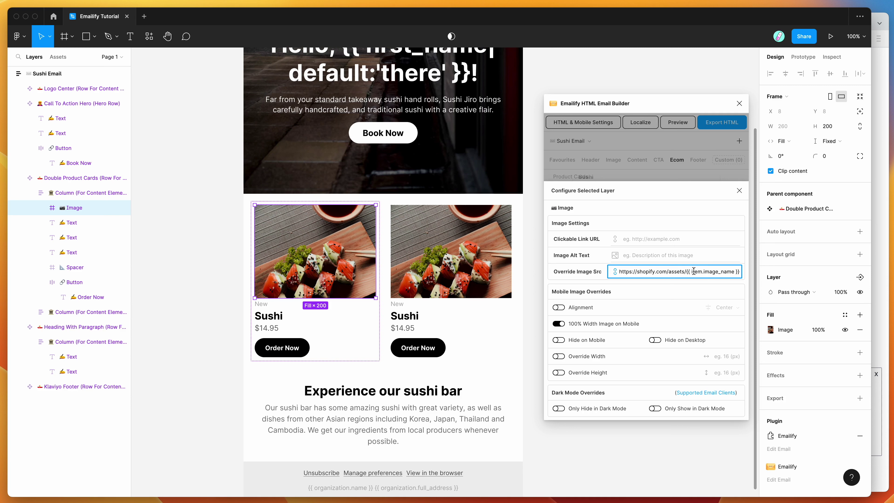
{"action": "left_click_drag", "start_coordinate": [687, 272], "coordinate": [741, 272]}
{"action": "left_click", "coordinate": [702, 271]}
{"action": "left_click_drag", "start_coordinate": [687, 272], "coordinate": [610, 270]}
{"action": "key", "text": "BackSpace"}
{"action": "left_click_drag", "start_coordinate": [686, 271], "coordinate": [616, 271]}
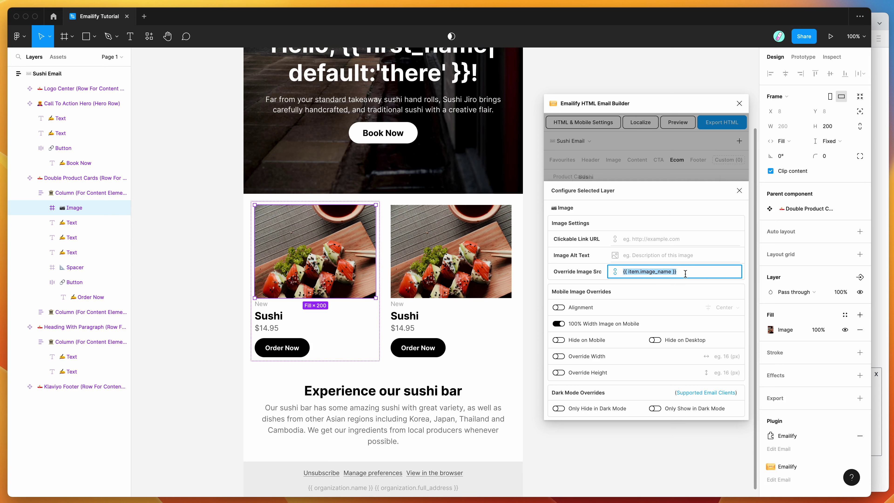
{"action": "left_click_drag", "start_coordinate": [686, 273], "coordinate": [609, 272]}
{"action": "left_click", "coordinate": [677, 273]}
{"action": "left_click_drag", "start_coordinate": [686, 272], "coordinate": [601, 269]}
{"action": "scroll", "coordinate": [336, 269], "scroll_direction": "down", "scroll_amount": 1}
{"action": "scroll", "coordinate": [336, 270], "scroll_direction": "up", "scroll_amount": 1}
{"action": "left_click_drag", "start_coordinate": [686, 273], "coordinate": [571, 270]}
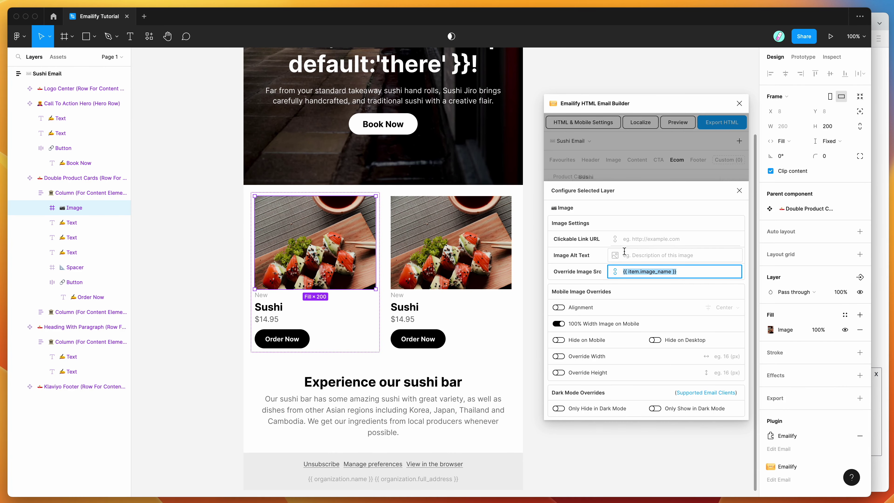
{"action": "left_click", "coordinate": [633, 238]}
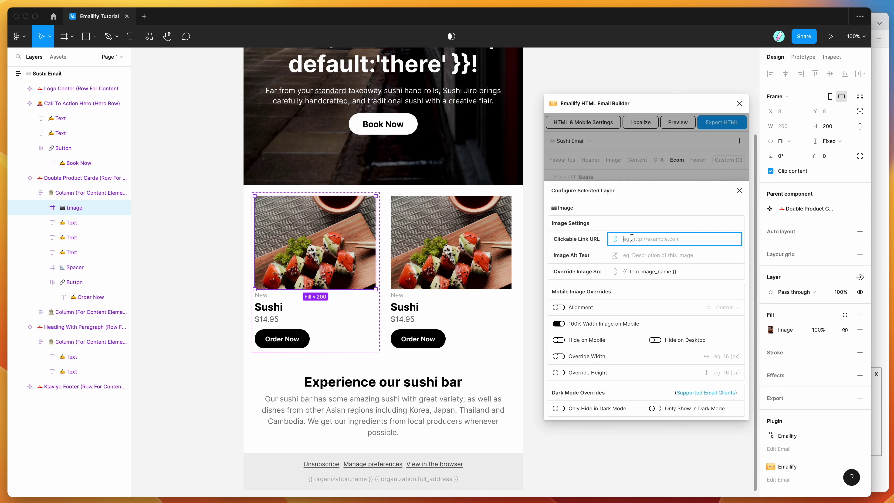
{"action": "scroll", "coordinate": [522, 224], "scroll_direction": "up", "scroll_amount": 2}
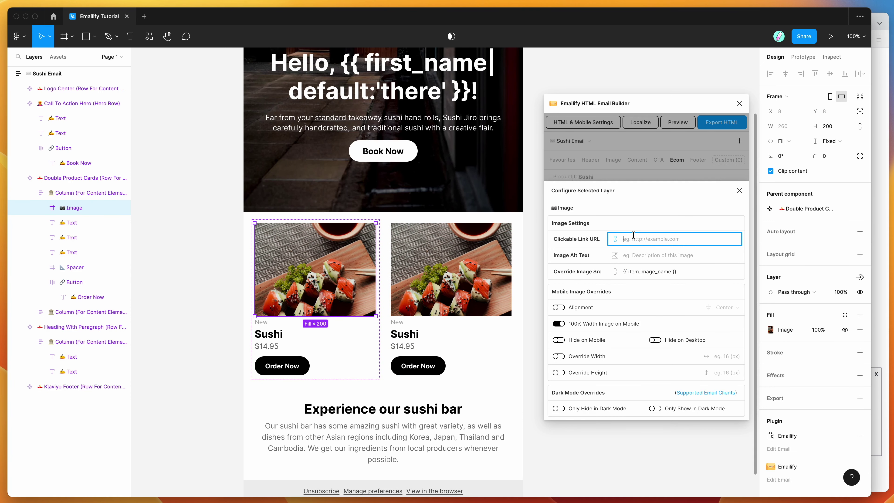
{"action": "type", "text": "https://example.com?name={{"}
{"action": "type", "text": "first_name"}
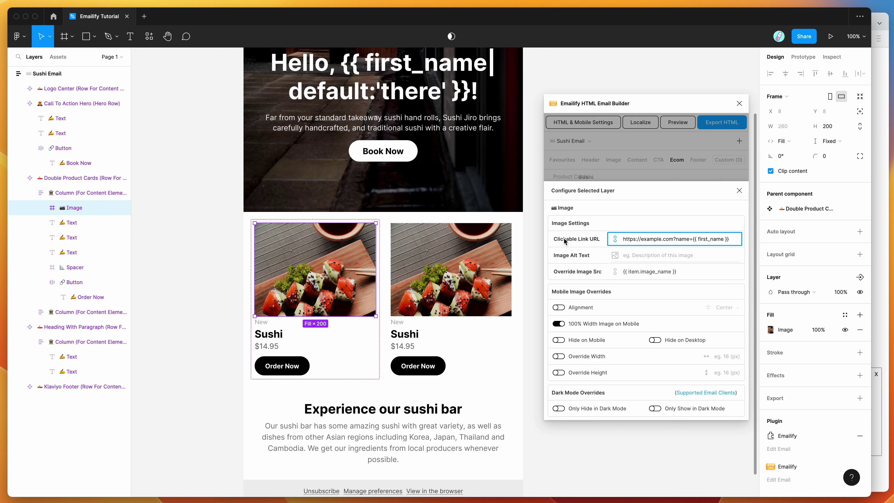
{"action": "left_click_drag", "start_coordinate": [623, 239], "coordinate": [738, 240]}
{"action": "left_click", "coordinate": [729, 241]}
{"action": "left_click", "coordinate": [733, 238]}
{"action": "left_click_drag", "start_coordinate": [693, 239], "coordinate": [738, 239]}
{"action": "left_click", "coordinate": [737, 240]}
Step: Copy the tag from the image source override into the image alt text and change it to {{ item.product_name }}
{"action": "left_click", "coordinate": [594, 274]}
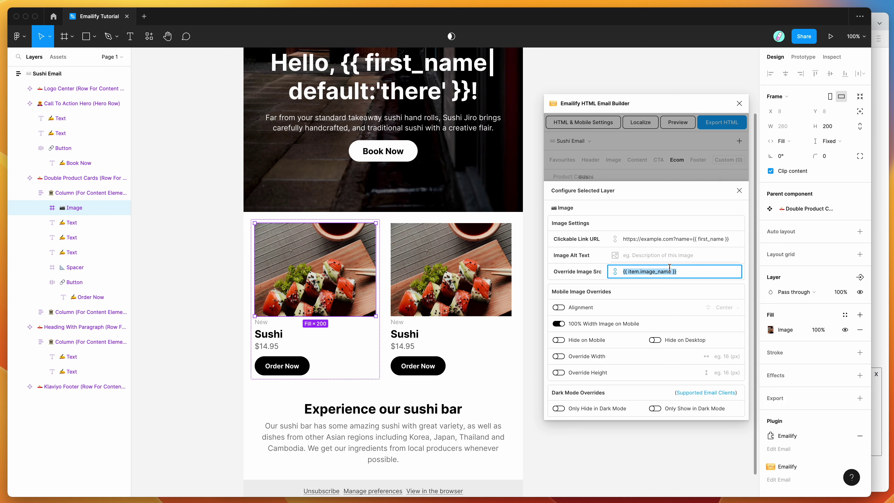
{"action": "key", "text": "super+c"}
{"action": "left_click", "coordinate": [668, 256]}
{"action": "key", "text": "super+v"}
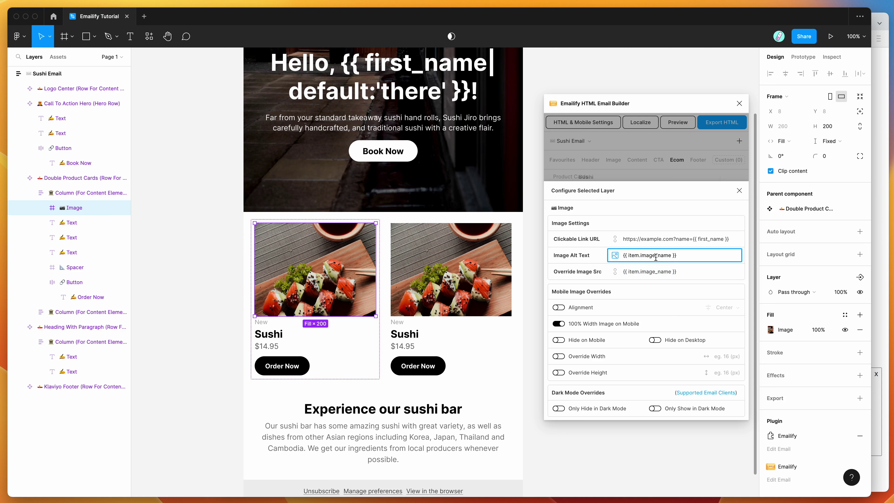
{"action": "left_click_drag", "start_coordinate": [655, 258], "coordinate": [641, 258]}
{"action": "type", "text": "product"}
{"action": "key", "text": "super+a"}
{"action": "key", "text": "Left"}
Step: Copy the alt text tag and append it after a comma to the hero button's Book Now text
{"action": "key", "text": "super+a"}
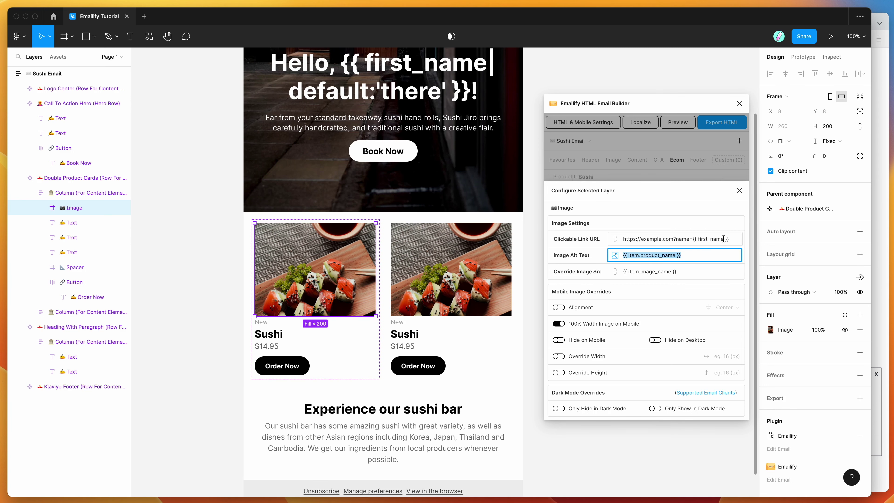
{"action": "scroll", "coordinate": [409, 196], "scroll_direction": "up", "scroll_amount": 3}
{"action": "left_click", "coordinate": [408, 196]}
{"action": "double_click", "coordinate": [382, 201]}
{"action": "double_click", "coordinate": [382, 202]}
{"action": "double_click", "coordinate": [389, 198]}
{"action": "key", "text": "Right"}
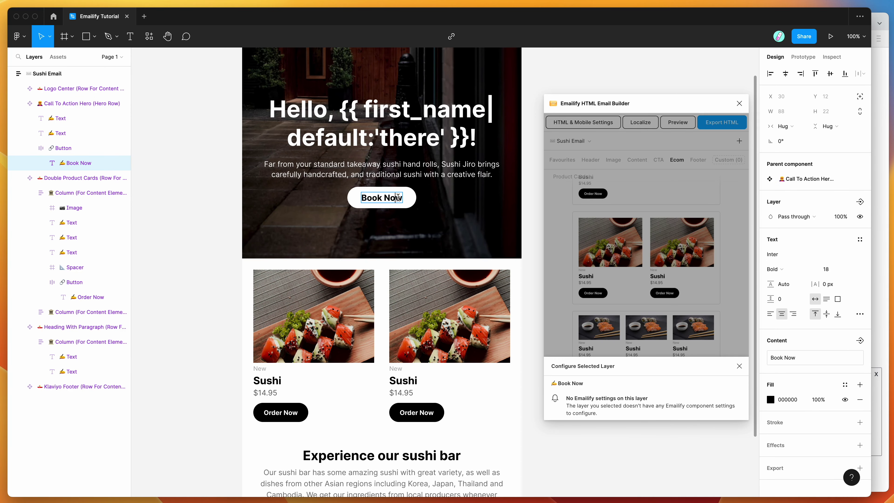
{"action": "type", "text": ","}
{"action": "key", "text": "super+v"}
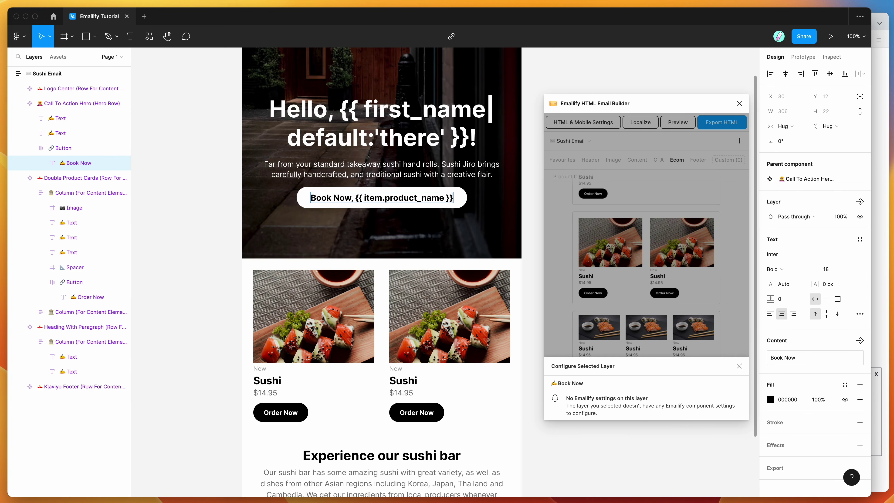
Step: Replace item.product_name in the hero button's tag with first_name and finish the text as "Book Now, {{ first_name }}!"
{"action": "left_click_drag", "start_coordinate": [363, 197], "coordinate": [439, 198]}
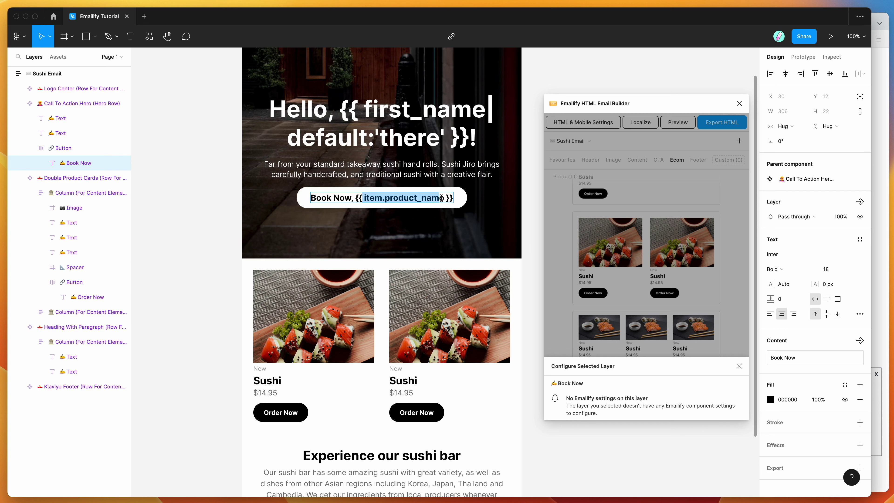
{"action": "type", "text": "first"}
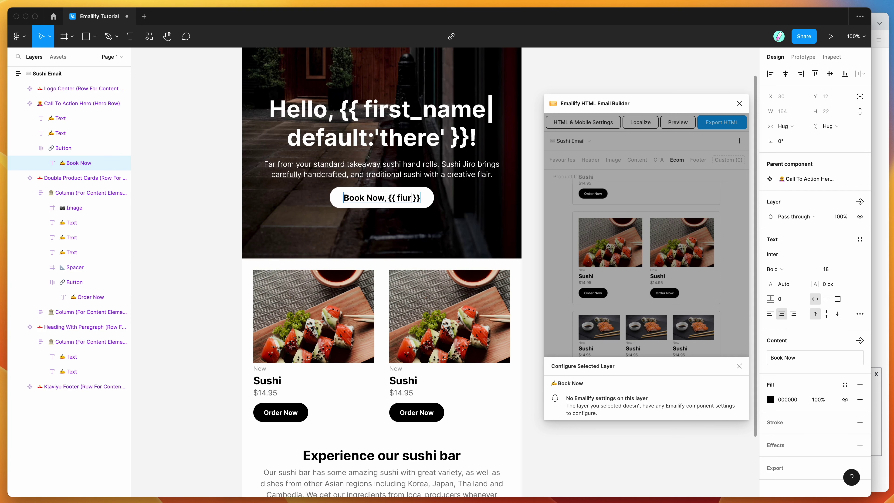
{"action": "type", "text": "_name"}
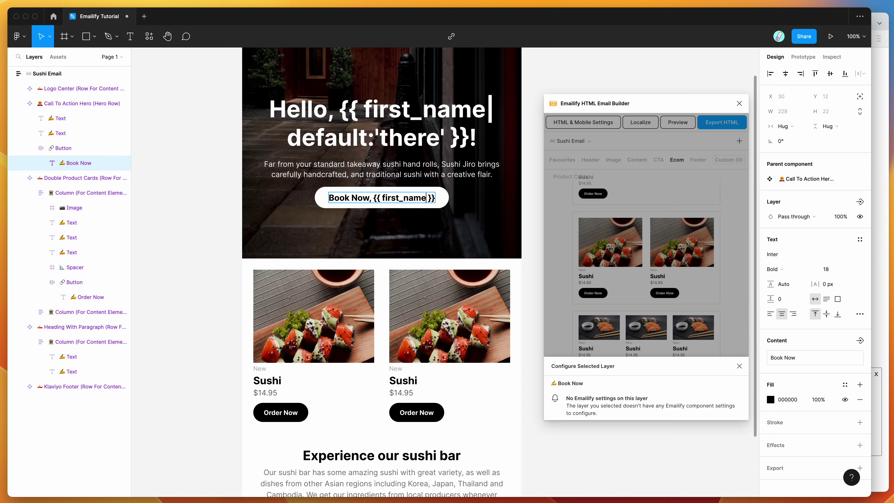
{"action": "key", "text": "End"}
{"action": "type", "text": "!"}
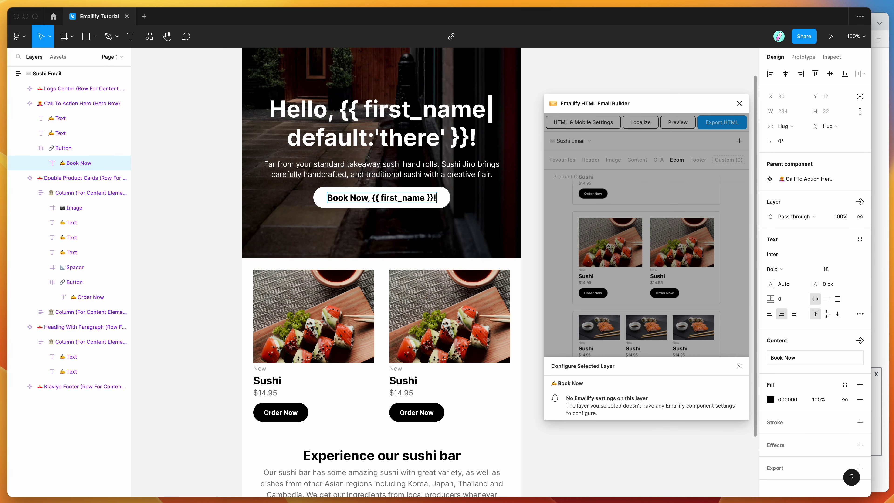
{"action": "double_click", "coordinate": [411, 200]}
{"action": "key", "text": "Escape"}
{"action": "key", "text": "Escape"}
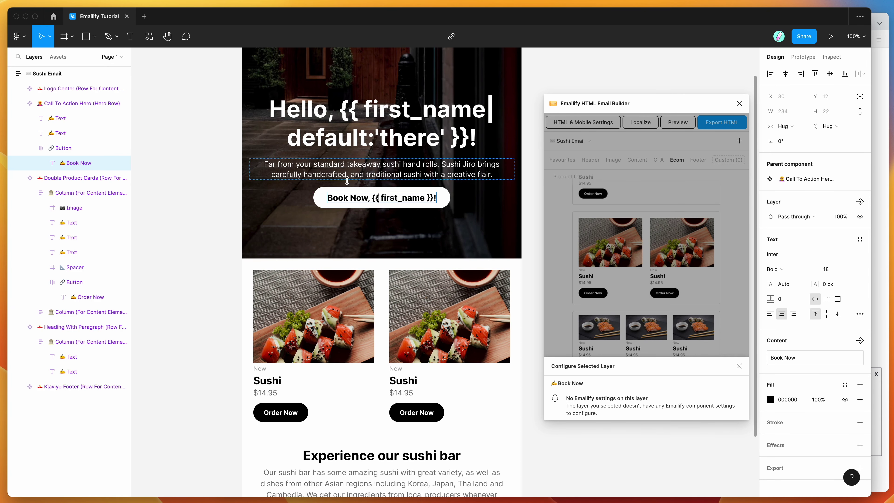
{"action": "key", "text": "shift+Tab"}
{"action": "scroll", "coordinate": [358, 199], "scroll_direction": "up", "scroll_amount": 2}
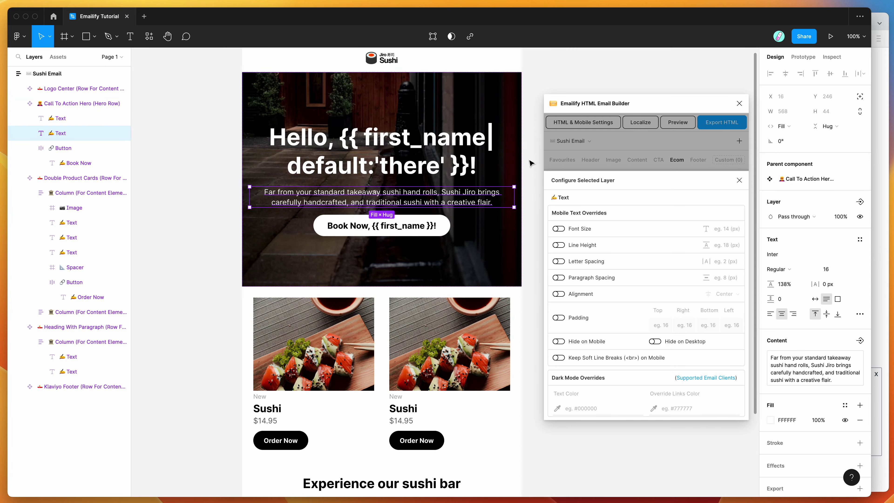
Step: Clear the clickable link URL, alt text and image source override of the first product card's image
{"action": "left_click", "coordinate": [333, 350]}
{"action": "left_click", "coordinate": [334, 333]}
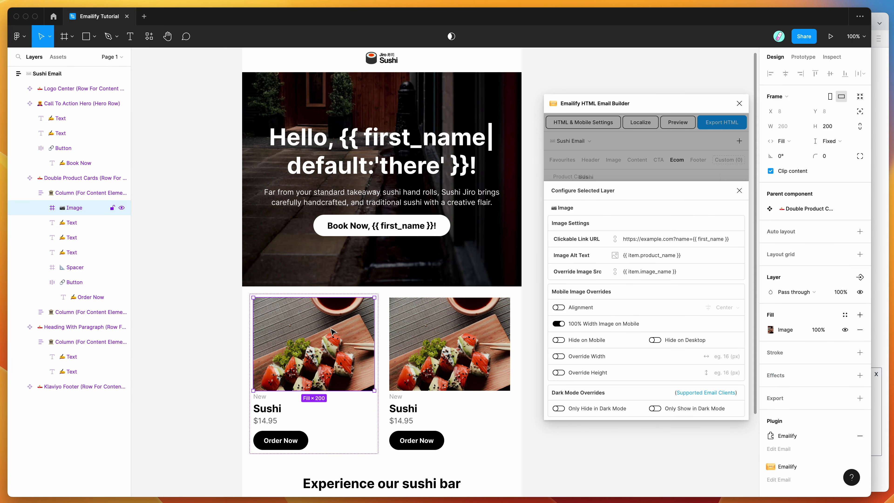
{"action": "triple_click", "coordinate": [682, 241]}
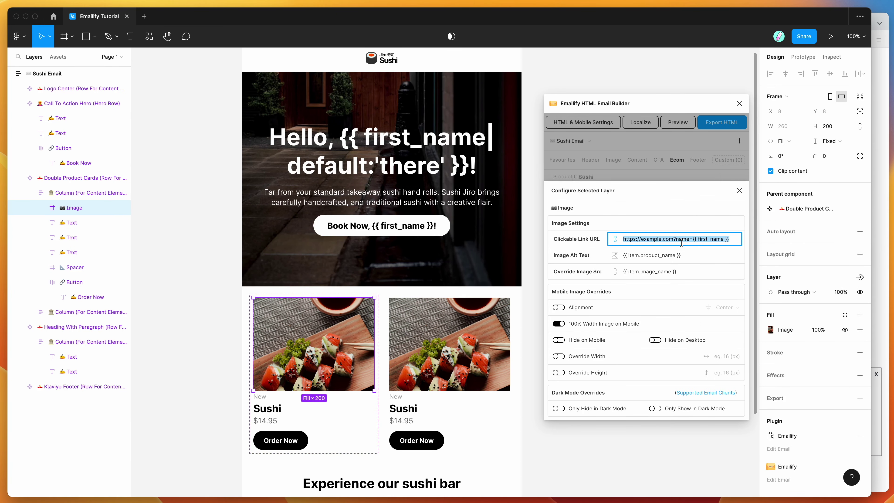
{"action": "key", "text": "BackSpace"}
{"action": "left_click", "coordinate": [562, 256]}
{"action": "key", "text": "BackSpace"}
{"action": "left_click", "coordinate": [573, 269]}
{"action": "key", "text": "BackSpace"}
Step: Close the image settings and export the Sushi Email by uploading it to Klaviyo
{"action": "left_click", "coordinate": [624, 153]}
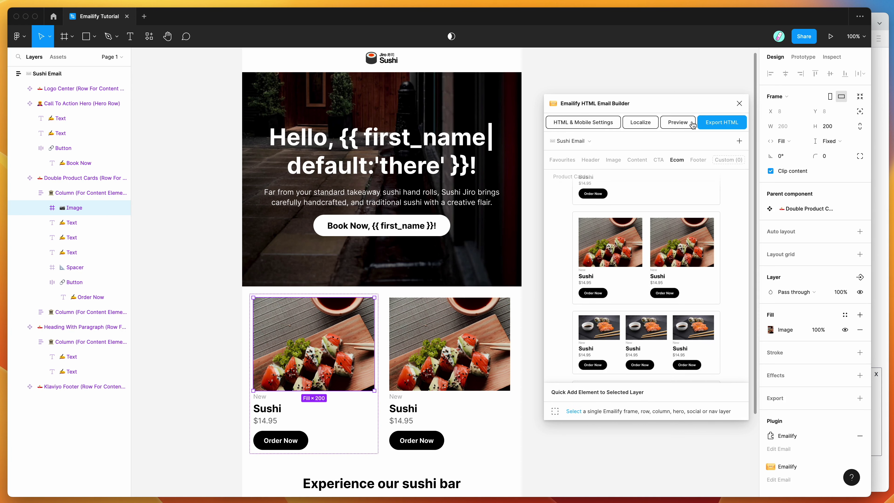
{"action": "left_click", "coordinate": [720, 123]}
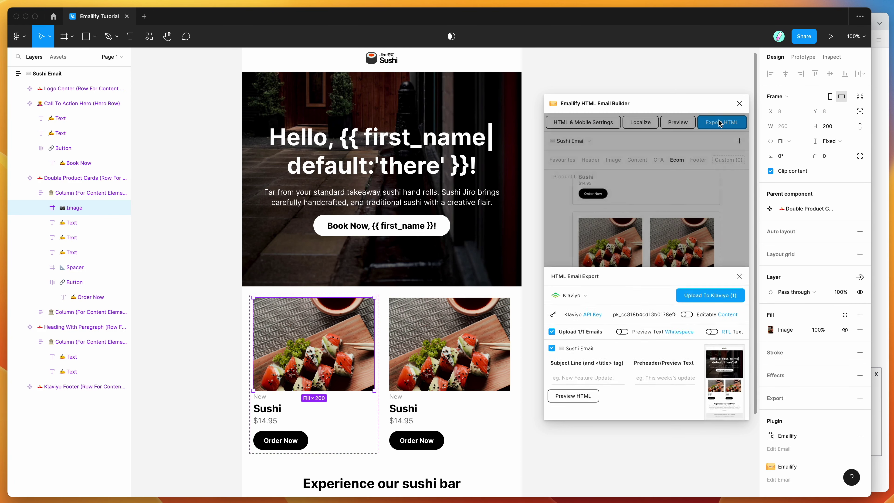
{"action": "left_click", "coordinate": [695, 298]}
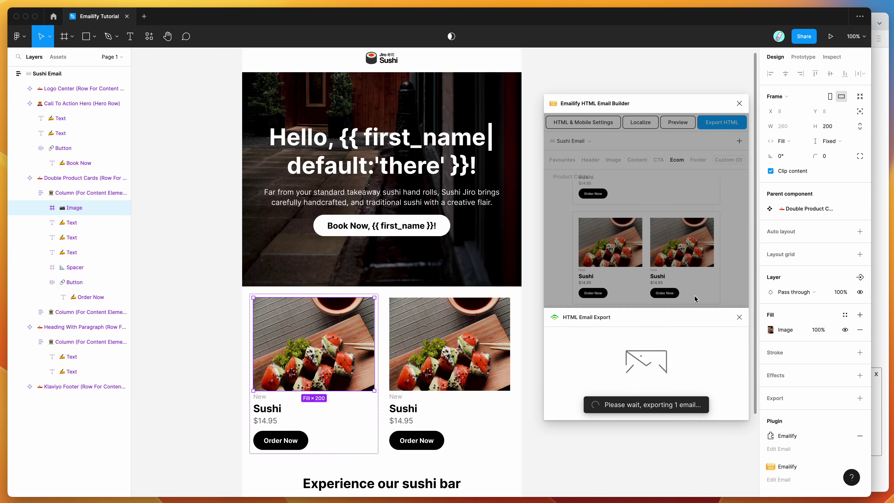
Step: Switch to the Klaviyo campaign in the browser, close the old email preview and return to the campaign content
{"action": "left_click", "coordinate": [882, 304]}
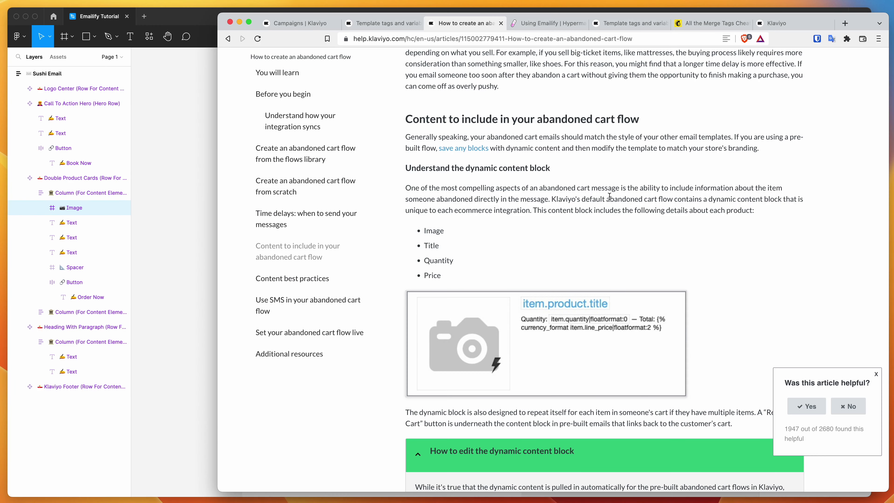
{"action": "scroll", "coordinate": [844, 211], "scroll_direction": "up", "scroll_amount": 2}
{"action": "left_click", "coordinate": [776, 23]}
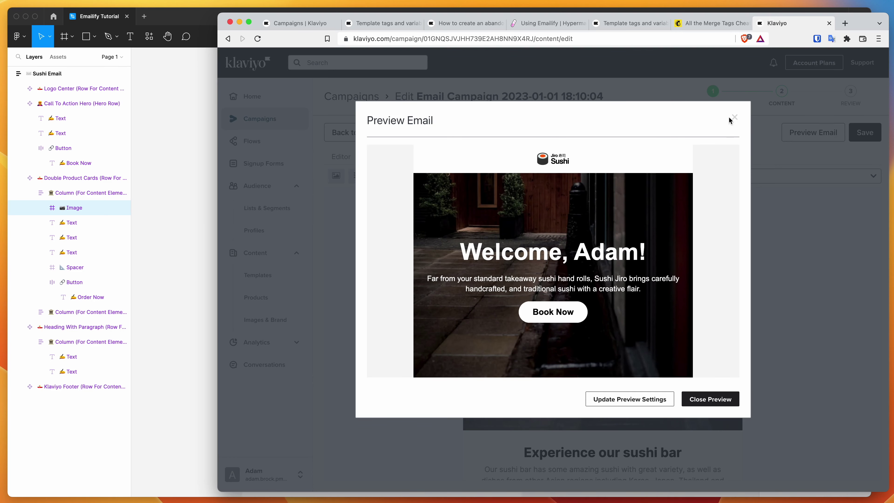
{"action": "left_click", "coordinate": [734, 118]}
{"action": "left_click", "coordinate": [374, 134]}
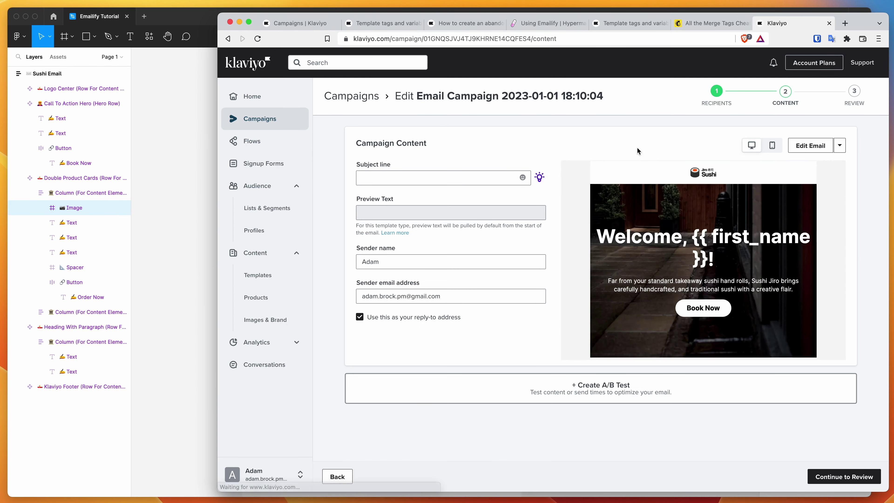
Step: Change the campaign's template to the newly uploaded Sushi Email from the saved drag-and-drop templates
{"action": "left_click", "coordinate": [839, 145]}
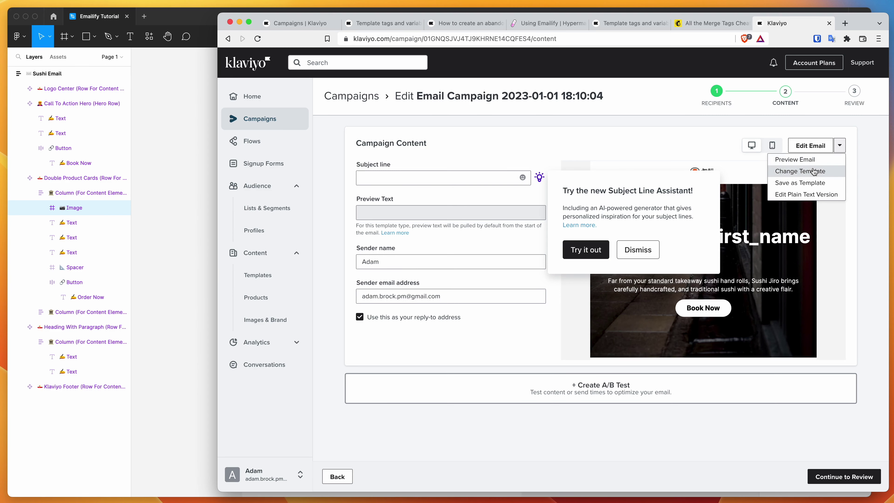
{"action": "left_click", "coordinate": [798, 172]}
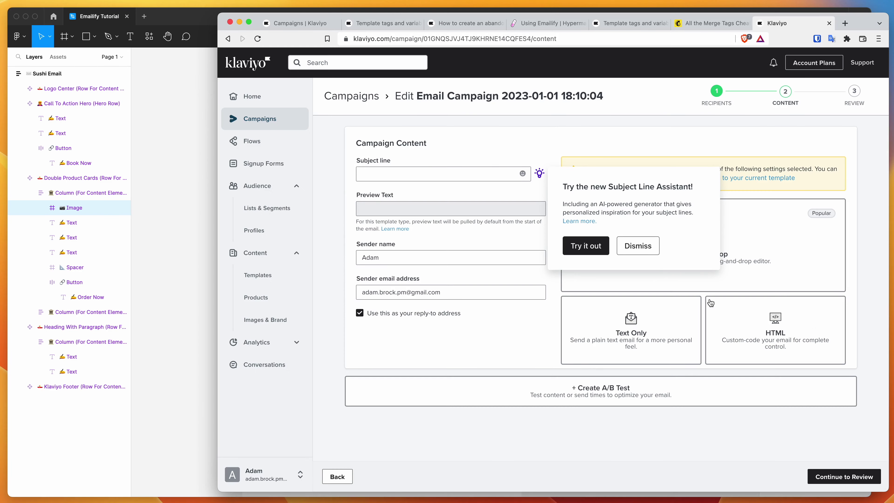
{"action": "left_click", "coordinate": [638, 245]}
{"action": "left_click", "coordinate": [694, 241]}
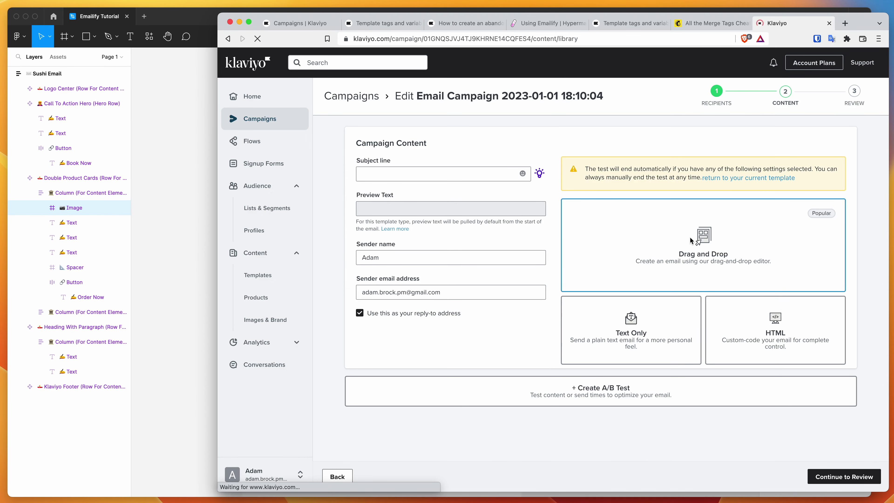
{"action": "left_click", "coordinate": [412, 126]}
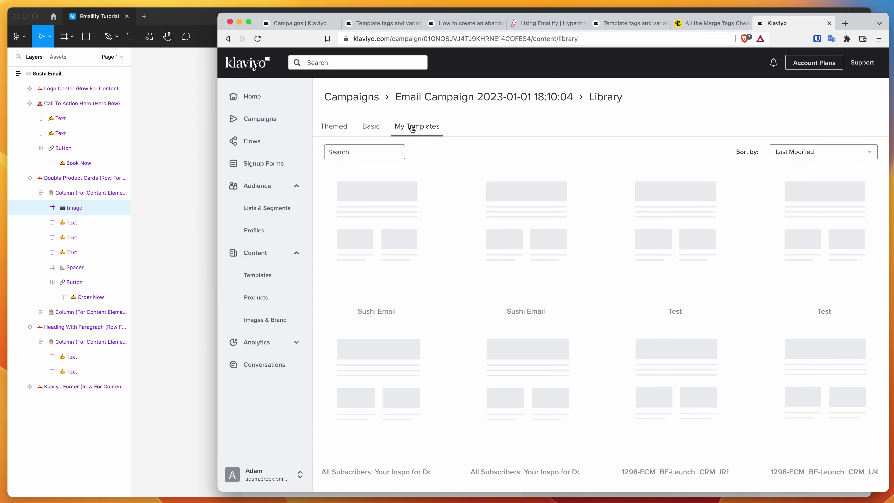
{"action": "left_click", "coordinate": [394, 208]}
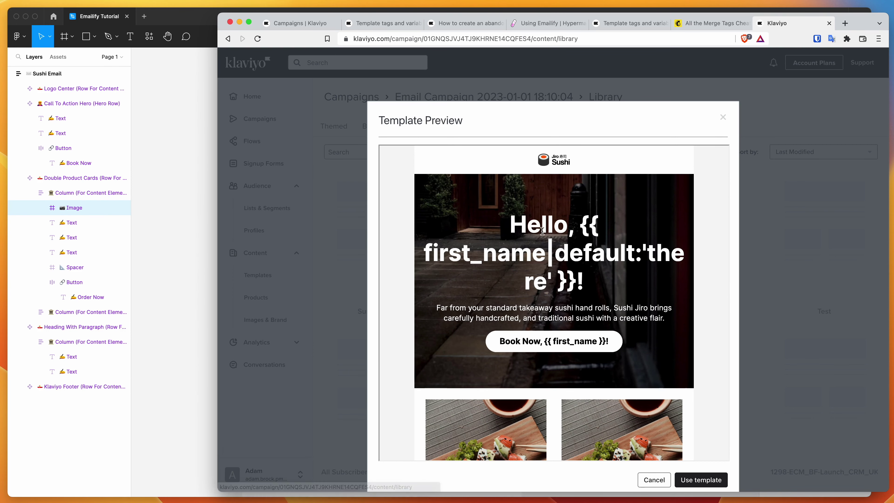
{"action": "left_click", "coordinate": [707, 483]}
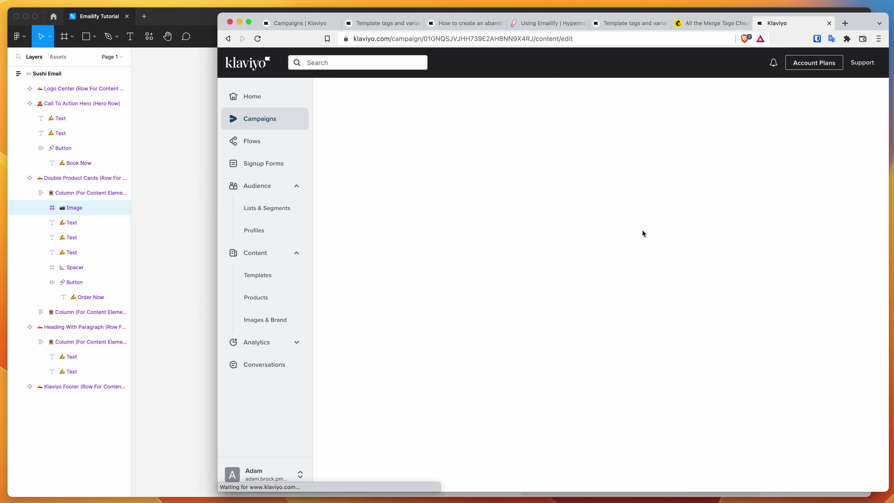
Step: Preview the campaign email directly in Klaviyo with the placeholder profile and check the personalized heading
{"action": "left_click", "coordinate": [378, 157]}
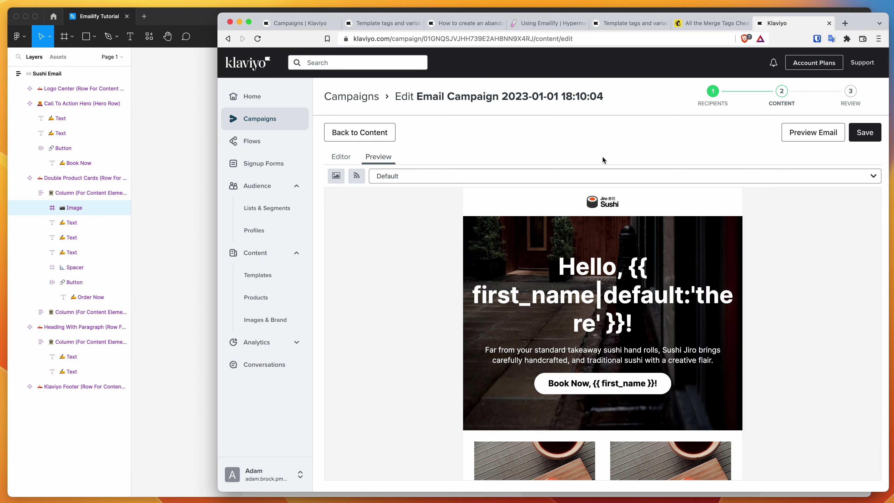
{"action": "left_click", "coordinate": [811, 138]}
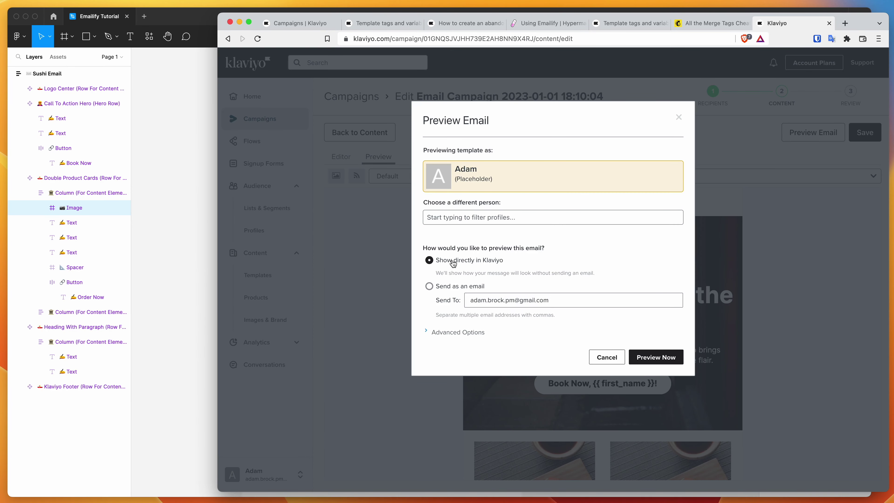
{"action": "left_click", "coordinate": [651, 358]}
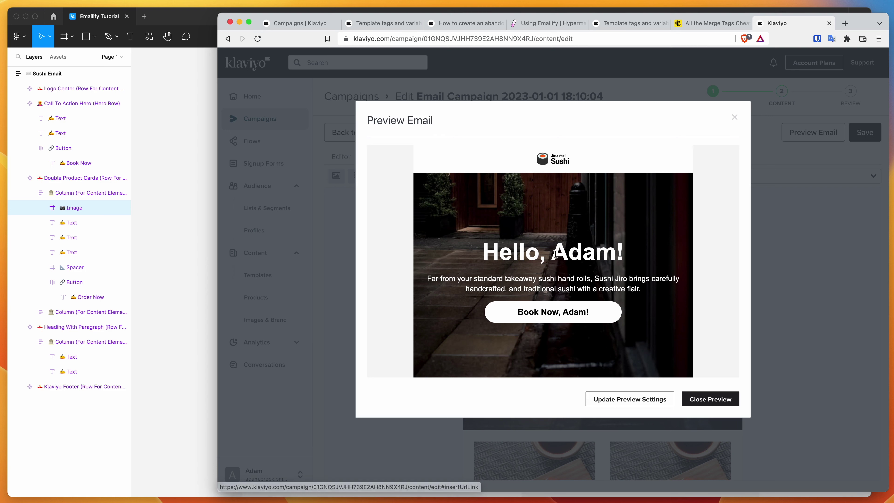
{"action": "left_click_drag", "start_coordinate": [546, 243], "coordinate": [648, 258]}
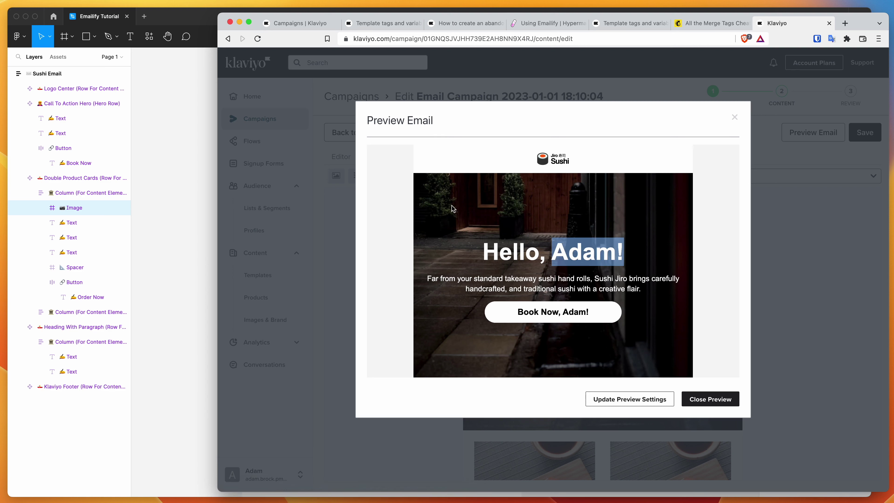
{"action": "left_click_drag", "start_coordinate": [479, 255], "coordinate": [635, 272]}
{"action": "left_click", "coordinate": [627, 279]}
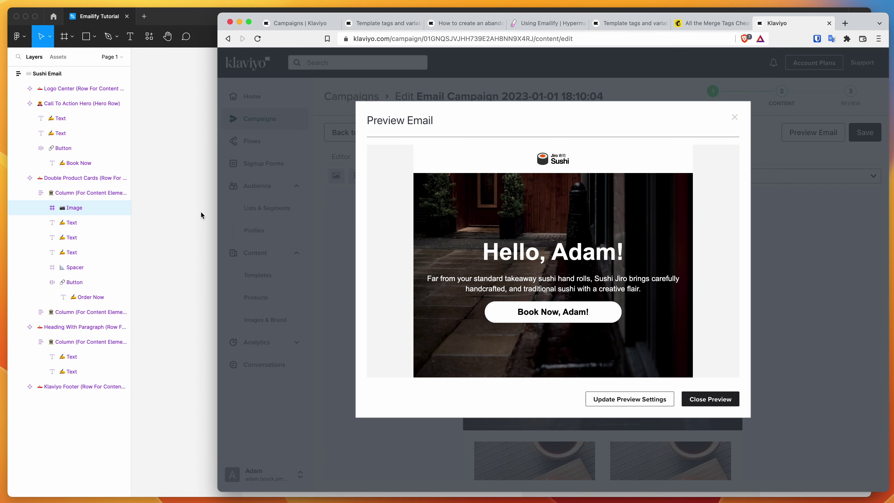
Step: Return to Figma and dismiss the HTML email export results
{"action": "left_click", "coordinate": [203, 233]}
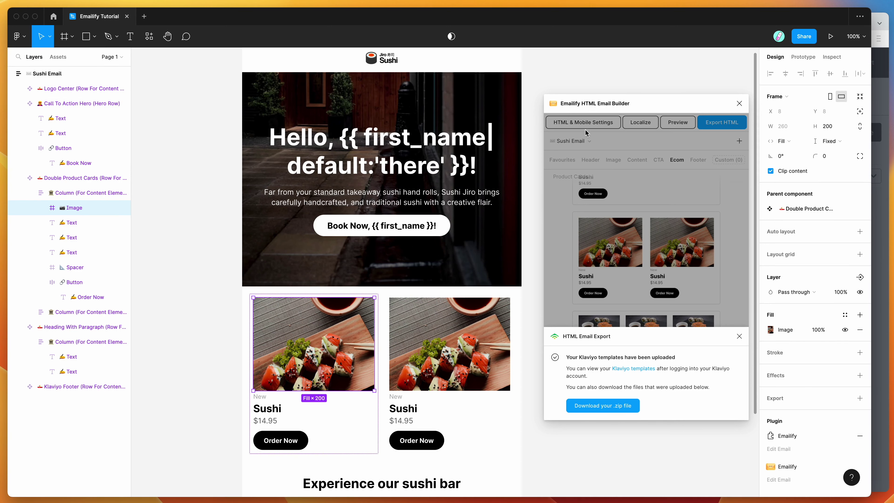
{"action": "left_click", "coordinate": [600, 144]}
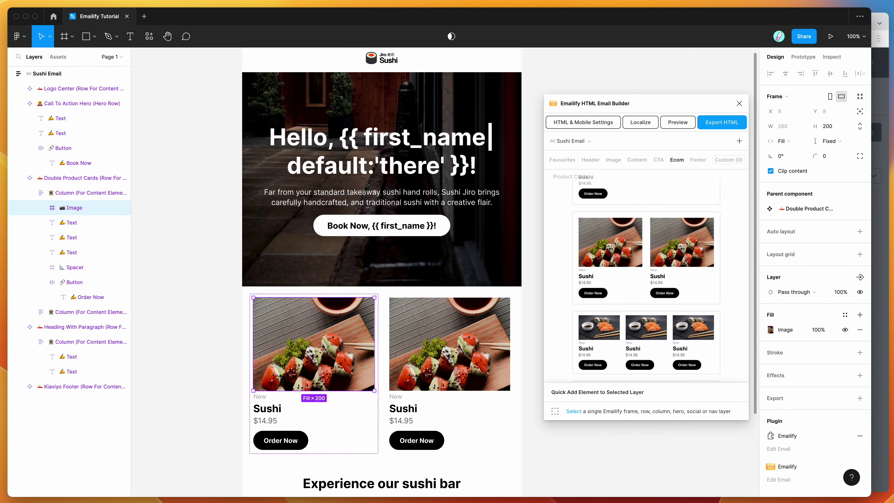
Step: Switch to the browser's Klaviyo template tags article and look through its event, unsubscribe, preference and custom property variables
{"action": "left_click", "coordinate": [887, 18]}
{"action": "left_click", "coordinate": [630, 23]}
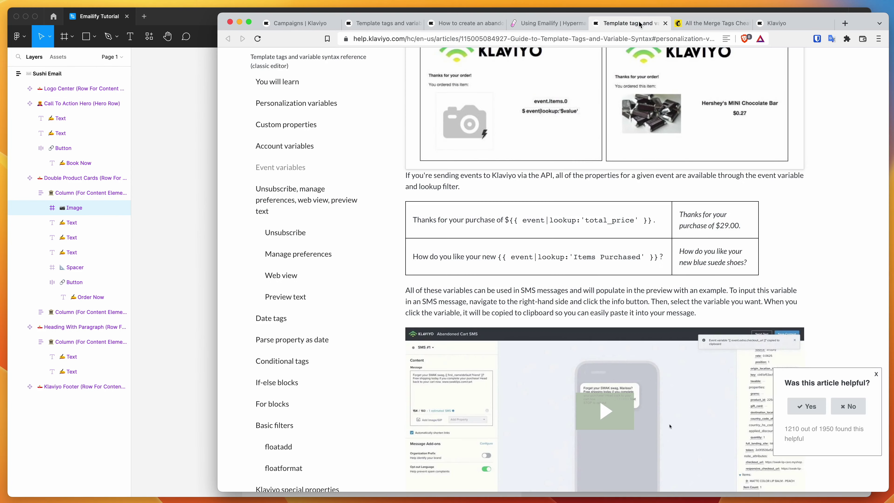
{"action": "scroll", "coordinate": [639, 195], "scroll_direction": "up", "scroll_amount": 3}
{"action": "scroll", "coordinate": [639, 195], "scroll_direction": "down", "scroll_amount": 4}
{"action": "scroll", "coordinate": [640, 195], "scroll_direction": "down", "scroll_amount": 15}
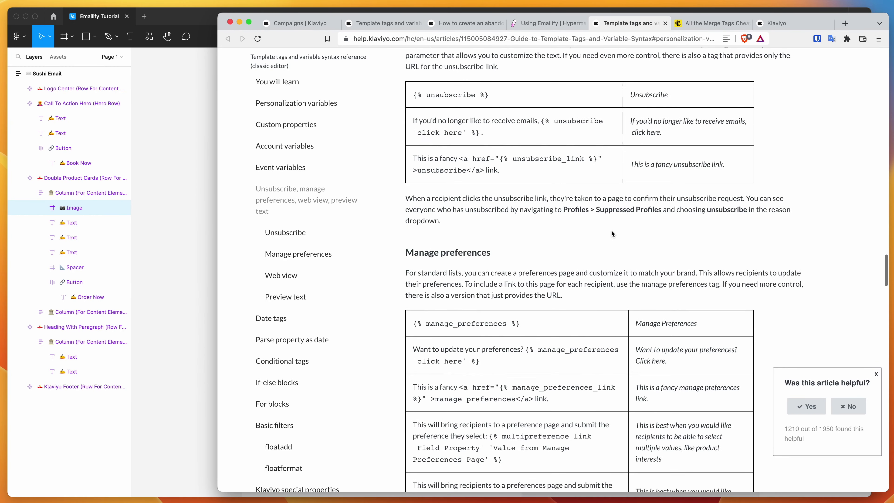
{"action": "scroll", "coordinate": [612, 233], "scroll_direction": "down", "scroll_amount": 10}
{"action": "scroll", "coordinate": [606, 233], "scroll_direction": "up", "scroll_amount": 18}
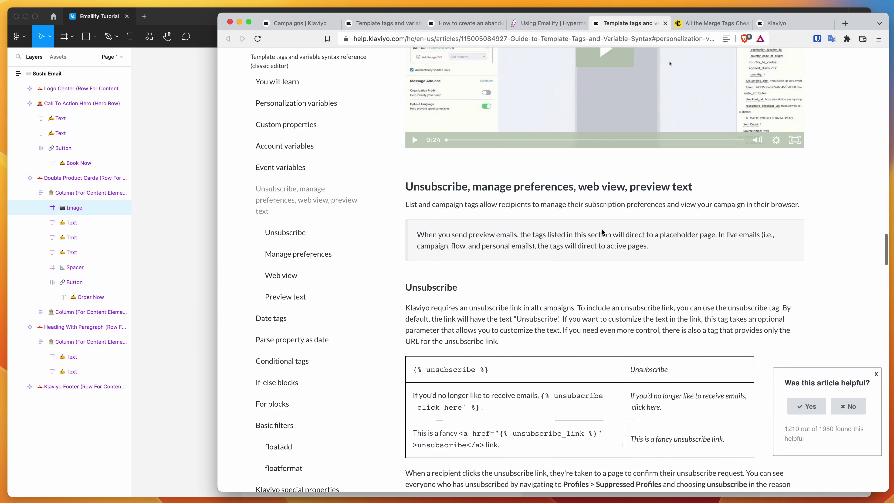
{"action": "scroll", "coordinate": [602, 232], "scroll_direction": "up", "scroll_amount": 10}
{"action": "scroll", "coordinate": [591, 222], "scroll_direction": "up", "scroll_amount": 20}
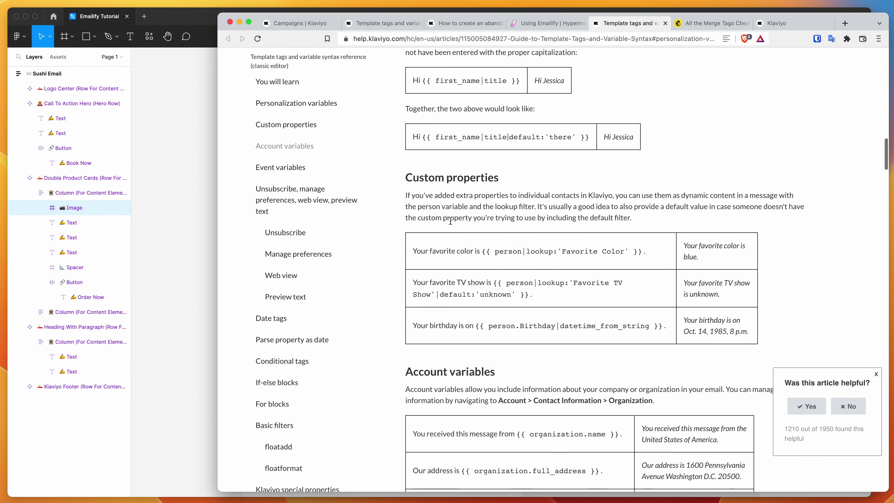
{"action": "scroll", "coordinate": [451, 221], "scroll_direction": "up", "scroll_amount": 2}
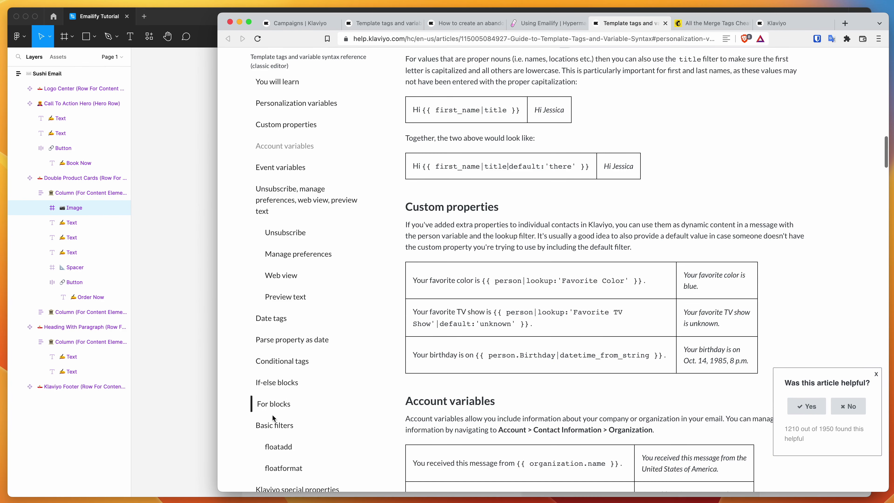
Step: Go to the article's If-else blocks section and copy the opening {% if person|lookup:'Interested in Dogs?' and not person|lookup:'Interested in Cats?' %} tag
{"action": "left_click", "coordinate": [282, 382]}
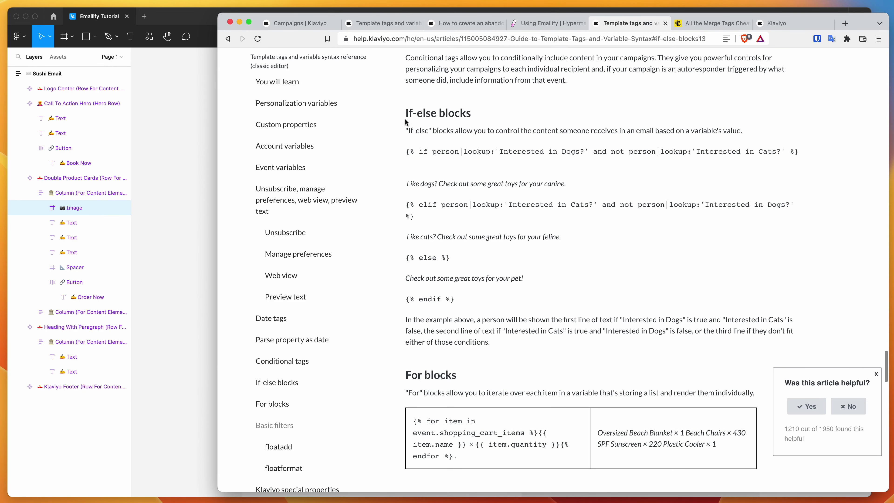
{"action": "left_click_drag", "start_coordinate": [406, 151], "coordinate": [797, 151]}
{"action": "key", "text": "super+c"}
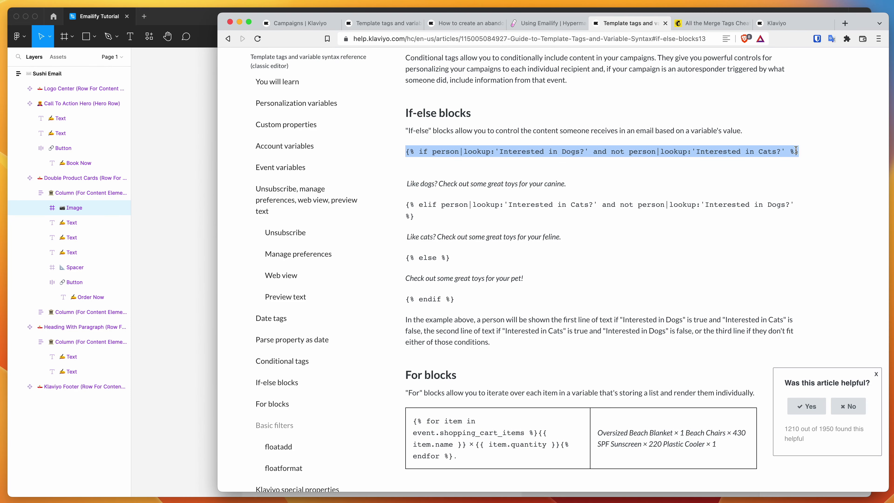
Step: Return to Figma and add a Custom Code element to the Sushi Email frame with Emailify
{"action": "key", "text": "super+Tab"}
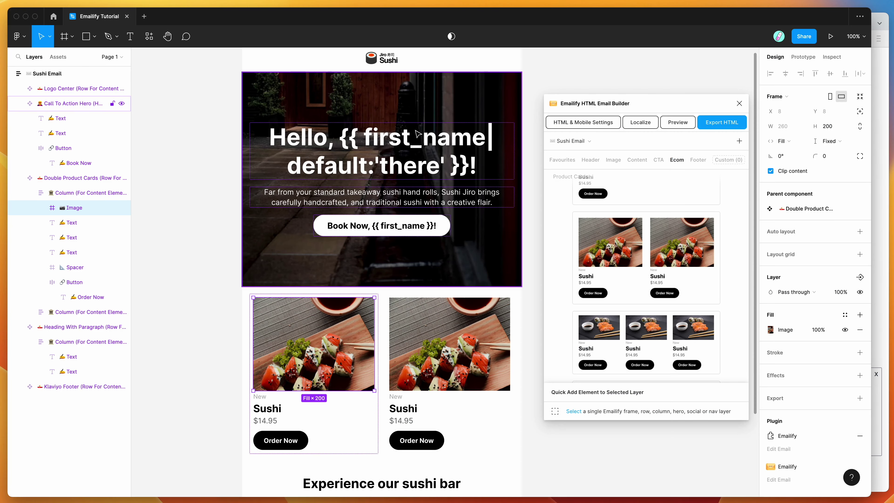
{"action": "scroll", "coordinate": [278, 72], "scroll_direction": "up", "scroll_amount": 1}
{"action": "left_click", "coordinate": [266, 67]}
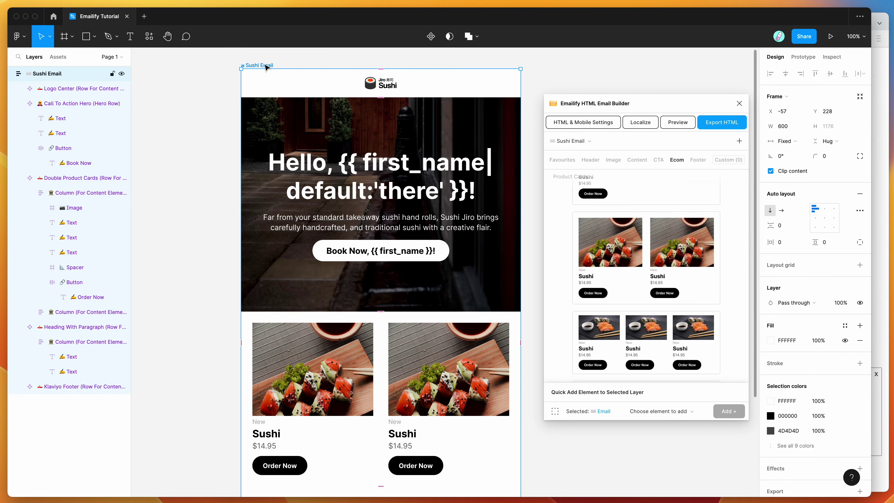
{"action": "left_click_drag", "start_coordinate": [613, 103], "coordinate": [607, 85]}
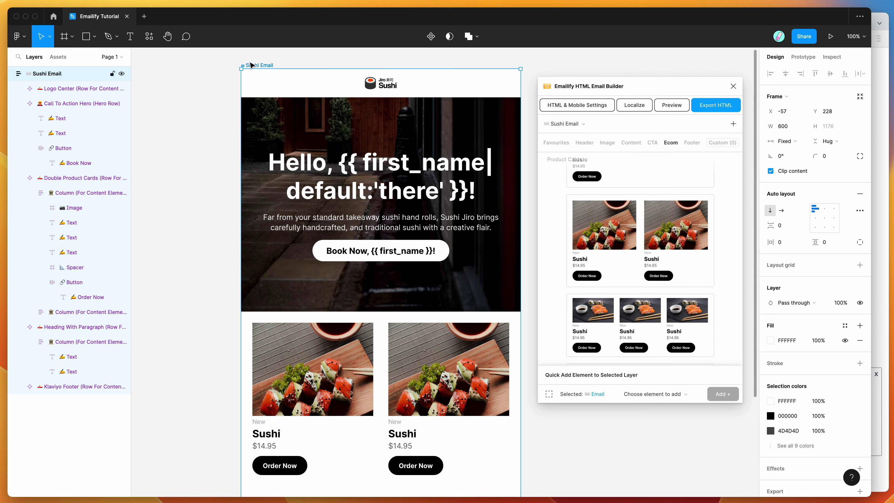
{"action": "left_click", "coordinate": [671, 394]}
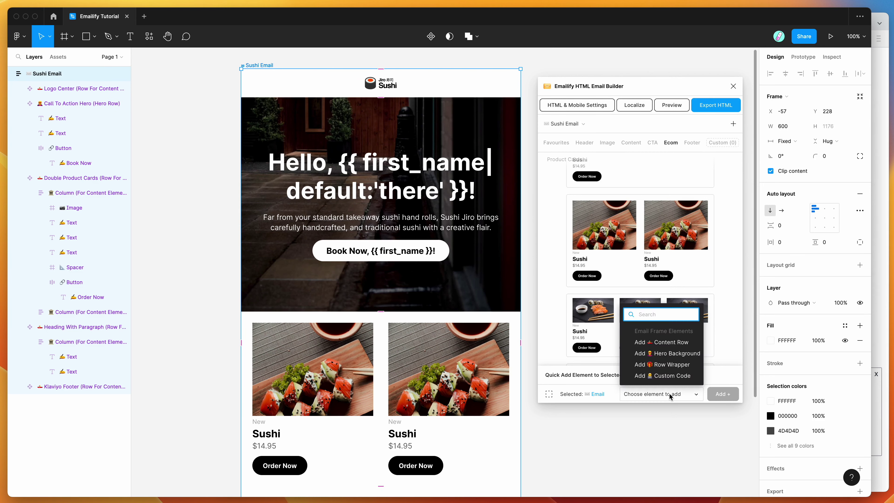
{"action": "left_click", "coordinate": [660, 376]}
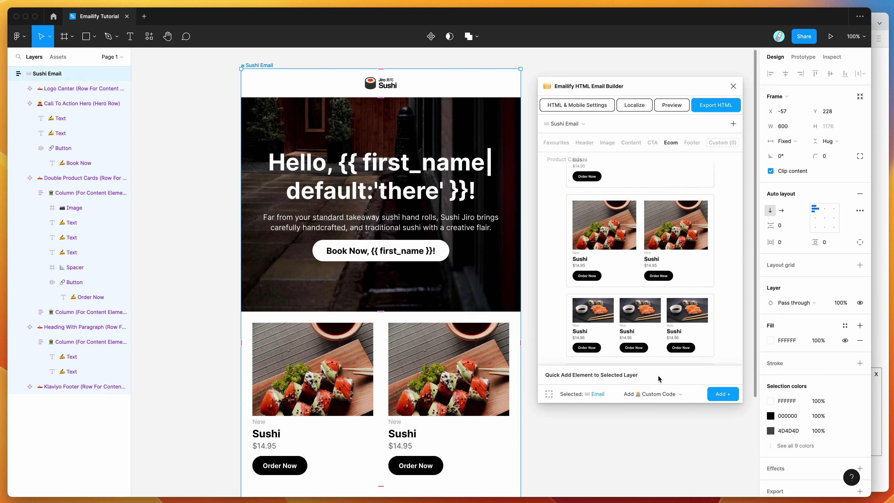
{"action": "left_click", "coordinate": [722, 394]}
Step: Replace the placeholder text of the custom code block below the footer with the copied opening if tag
{"action": "scroll", "coordinate": [418, 342], "scroll_direction": "down", "scroll_amount": 10}
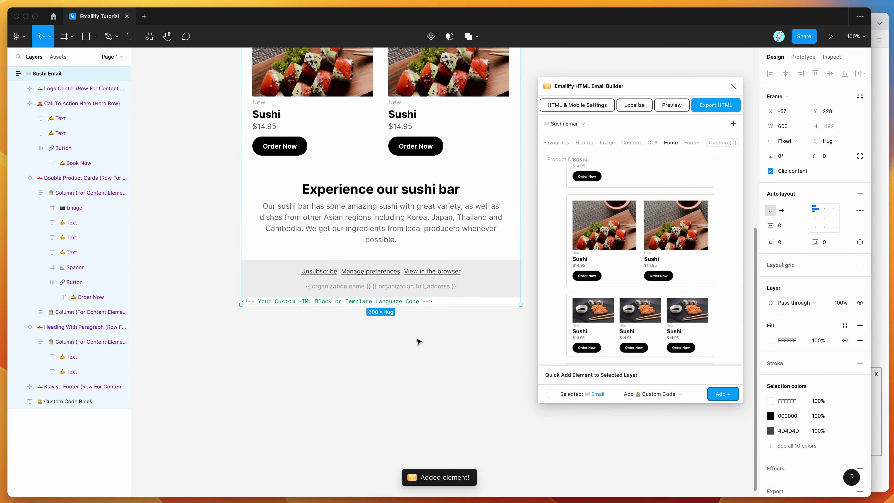
{"action": "scroll", "coordinate": [418, 342], "scroll_direction": "up", "scroll_amount": 2}
{"action": "left_click", "coordinate": [384, 277]}
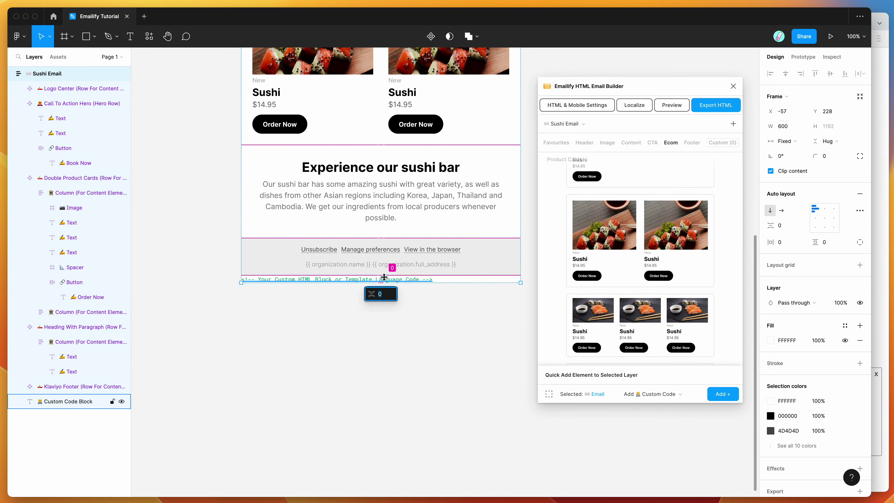
{"action": "double_click", "coordinate": [358, 278]}
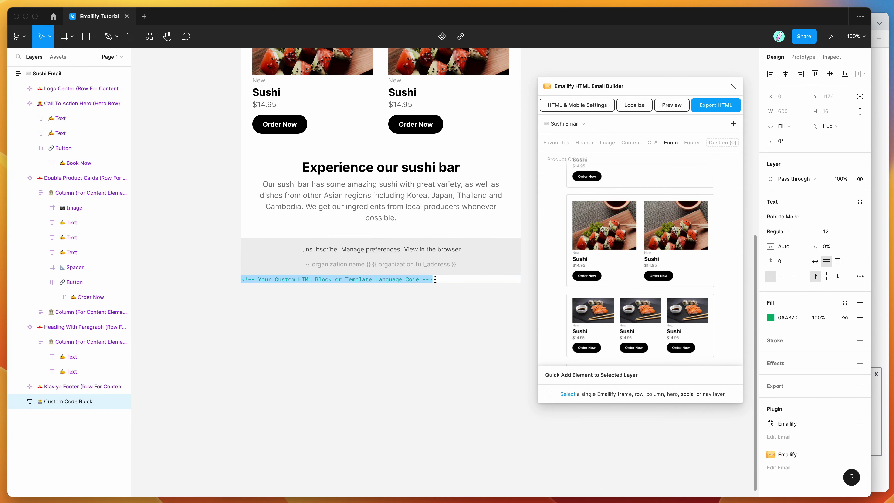
{"action": "key", "text": "super+v"}
{"action": "key", "text": "Escape"}
Step: Move the if-tag code block between the Call To Action Hero and the Double Product Cards row
{"action": "scroll", "coordinate": [314, 317], "scroll_direction": "up", "scroll_amount": 2}
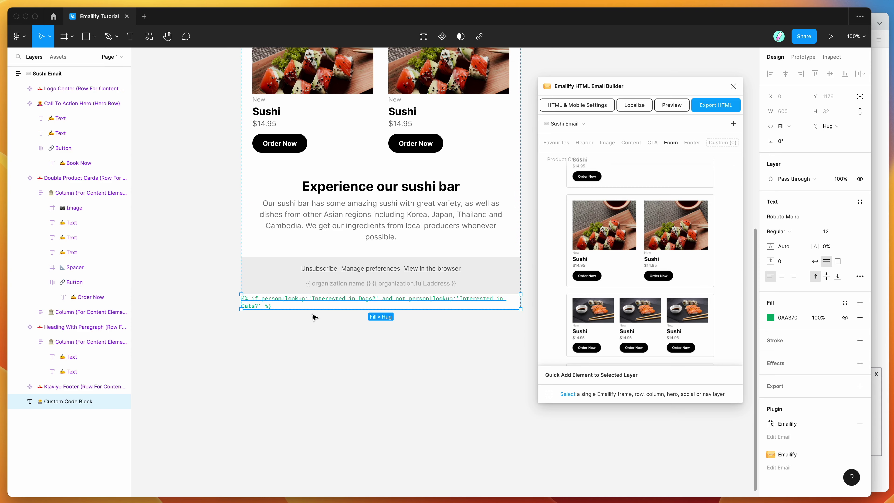
{"action": "left_click_drag", "start_coordinate": [64, 401], "coordinate": [71, 173]}
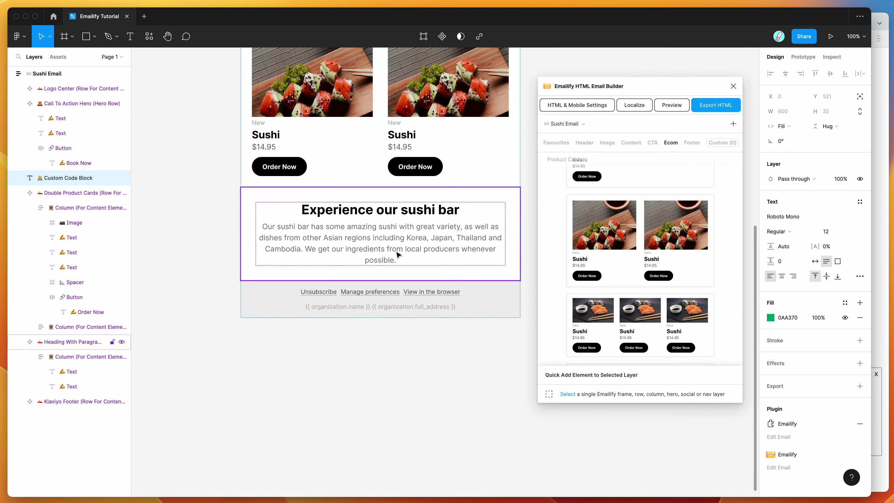
{"action": "scroll", "coordinate": [401, 257], "scroll_direction": "up", "scroll_amount": 5}
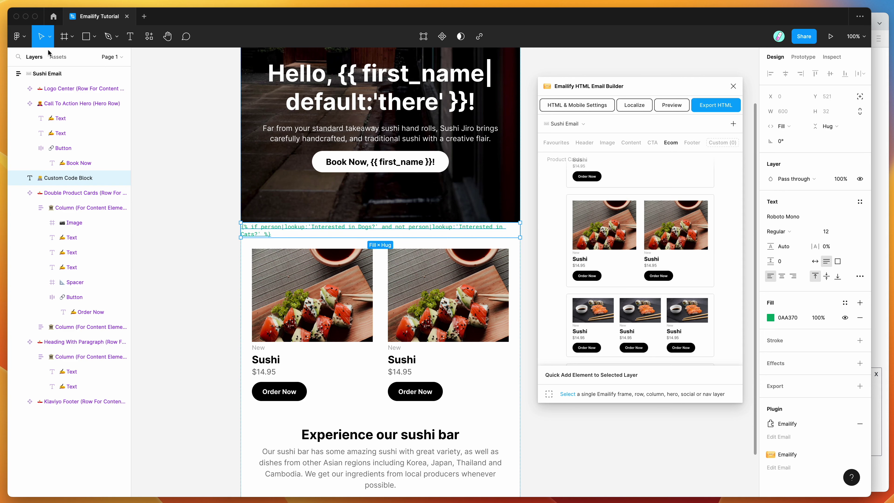
Step: Add a second Custom Code element to the email and copy the {% endif %} tag from the Klaviyo article
{"action": "key", "text": "Escape"}
{"action": "left_click", "coordinate": [729, 398]}
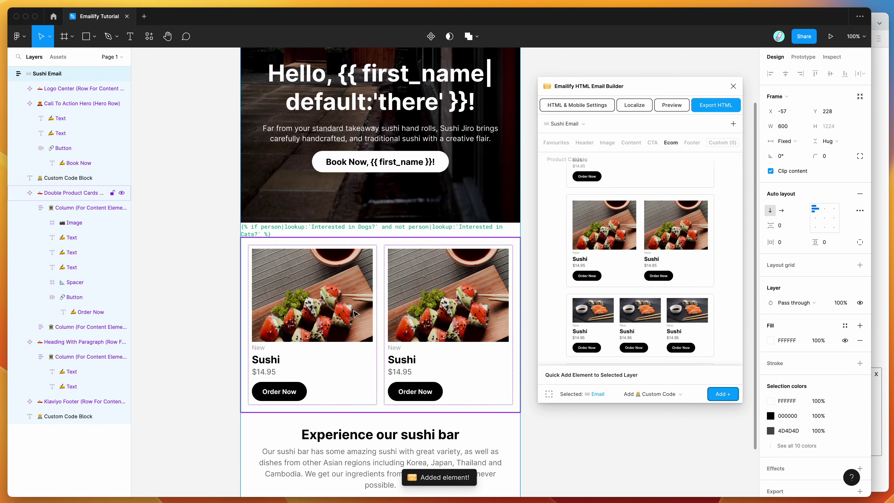
{"action": "left_click", "coordinate": [880, 132]}
{"action": "scroll", "coordinate": [575, 245], "scroll_direction": "down", "scroll_amount": 1}
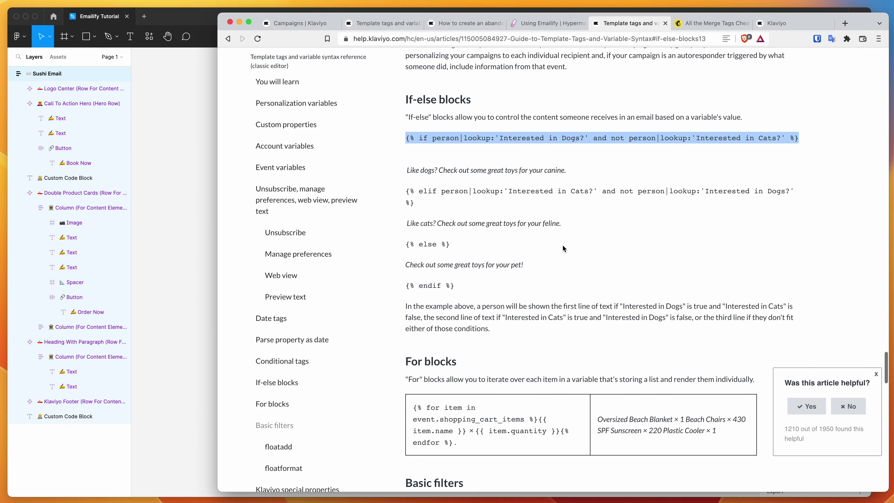
{"action": "left_click_drag", "start_coordinate": [408, 278], "coordinate": [473, 287]}
{"action": "key", "text": "ctrl+c"}
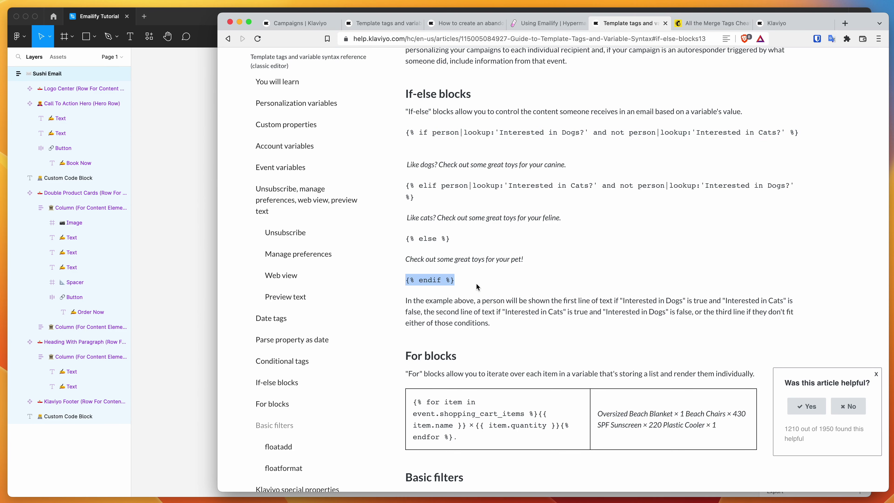
Step: Return to Figma and replace the new code block's placeholder text with {% endif %}
{"action": "left_click", "coordinate": [190, 264]}
{"action": "scroll", "coordinate": [388, 352], "scroll_direction": "down", "scroll_amount": 5}
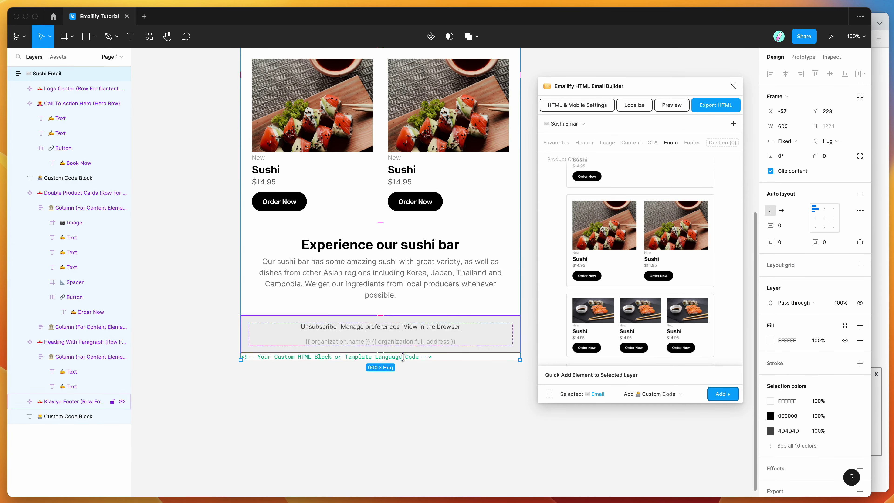
{"action": "double_click", "coordinate": [396, 343]}
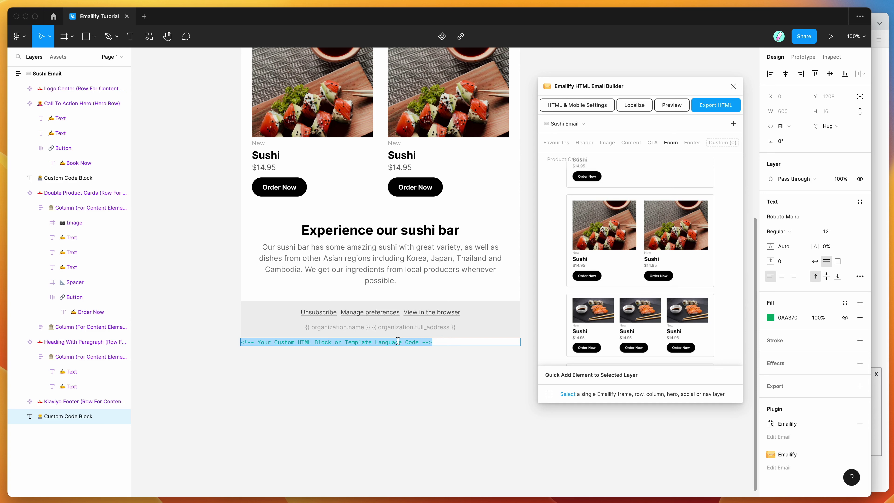
{"action": "key", "text": "ctrl+v"}
{"action": "key", "text": "Escape"}
Step: Move the {% endif %} code block between the Double Product Cards row and the Heading With Paragraph row
{"action": "scroll", "coordinate": [211, 303], "scroll_direction": "up", "scroll_amount": 1}
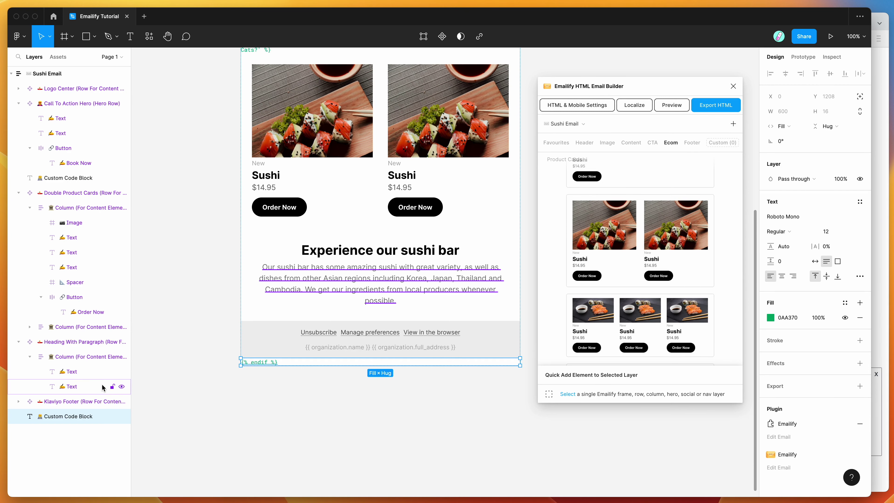
{"action": "left_click_drag", "start_coordinate": [80, 418], "coordinate": [76, 336]}
{"action": "scroll", "coordinate": [289, 327], "scroll_direction": "up", "scroll_amount": 5}
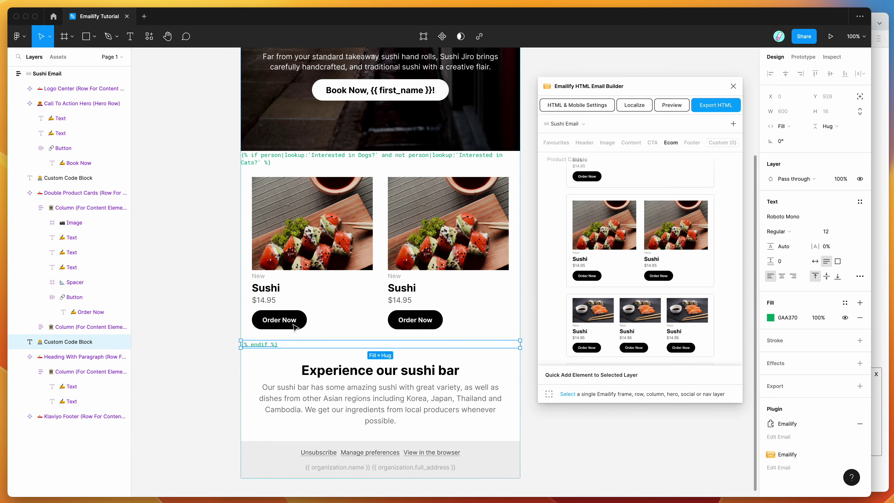
Step: Examine the conditional code around the product cards and collapse the Double Product Cards layer to check the block order
{"action": "scroll", "coordinate": [295, 300], "scroll_direction": "right", "scroll_amount": 2}
{"action": "scroll", "coordinate": [295, 300], "scroll_direction": "up", "scroll_amount": 1}
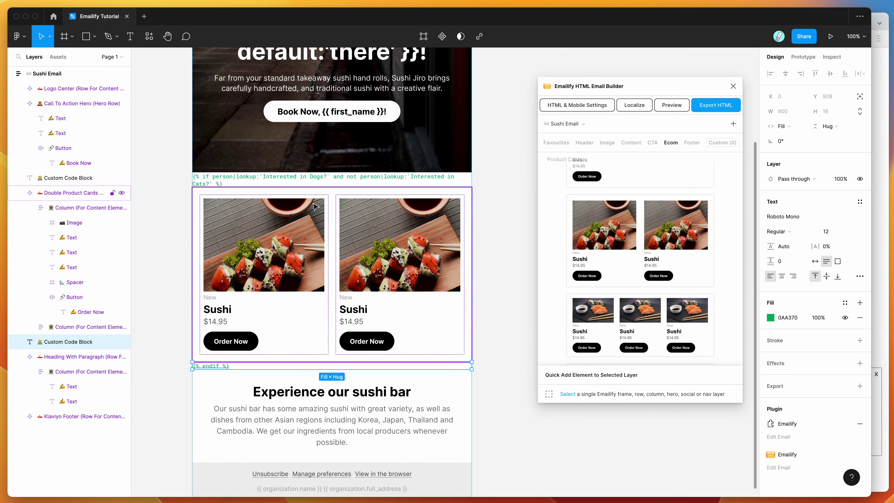
{"action": "left_click", "coordinate": [320, 180]}
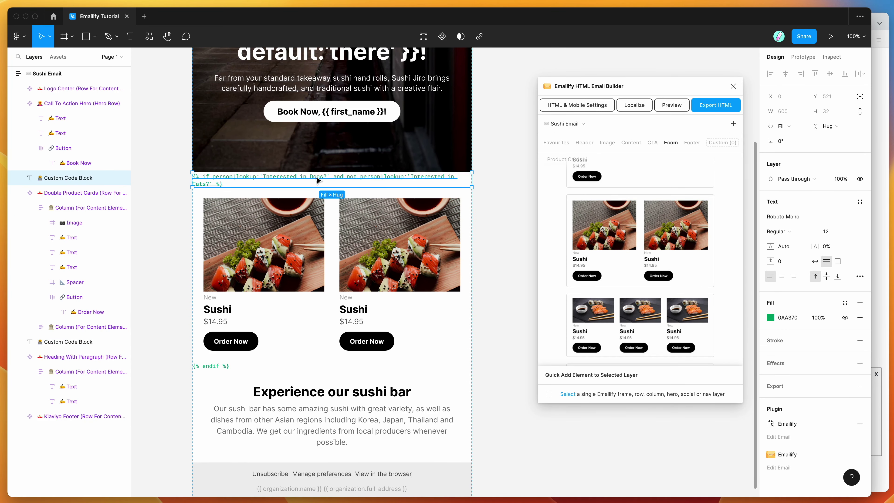
{"action": "double_click", "coordinate": [281, 173]}
{"action": "scroll", "coordinate": [264, 183], "scroll_direction": "up", "scroll_amount": 1}
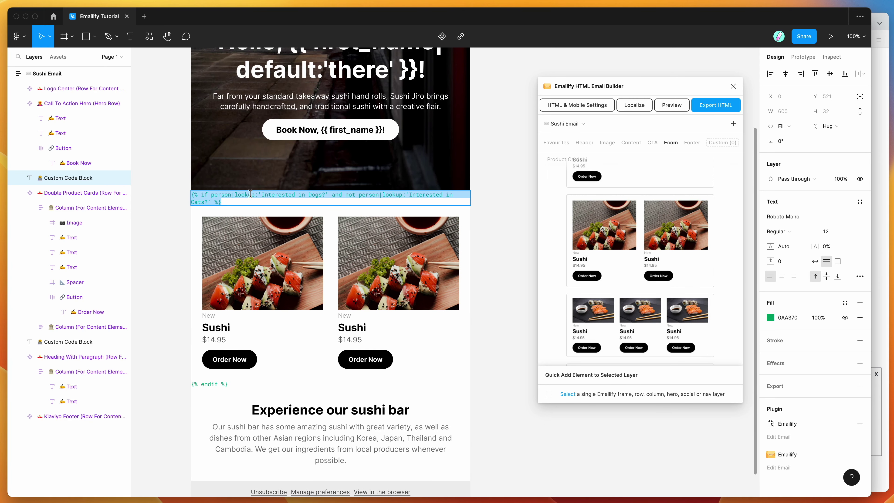
{"action": "left_click", "coordinate": [240, 195]}
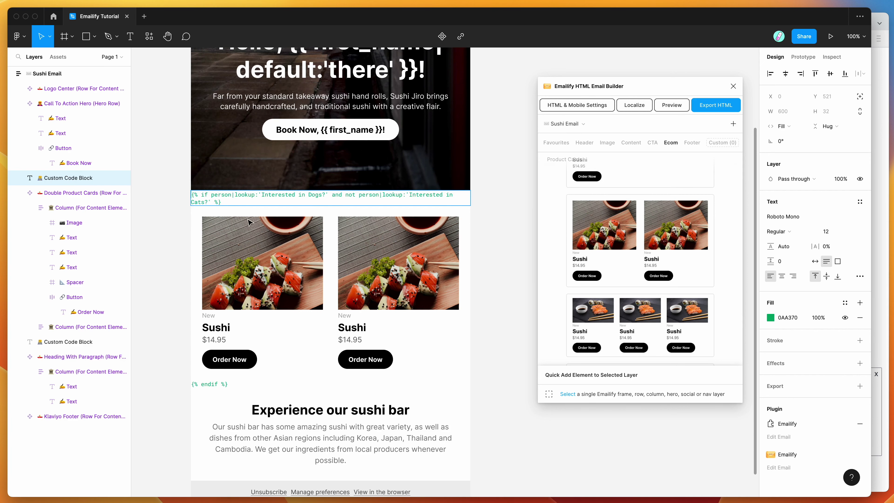
{"action": "scroll", "coordinate": [249, 222], "scroll_direction": "up", "scroll_amount": 3}
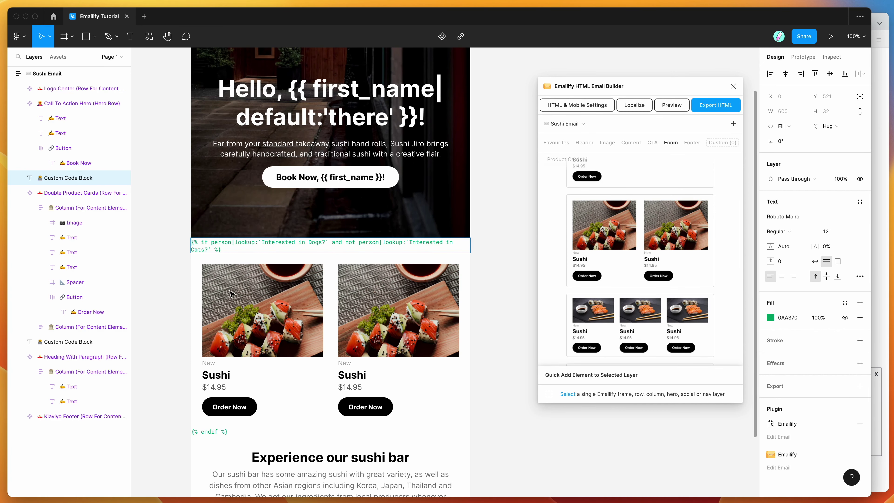
{"action": "scroll", "coordinate": [230, 294], "scroll_direction": "down", "scroll_amount": 3}
{"action": "left_click_drag", "start_coordinate": [245, 203], "coordinate": [165, 189]}
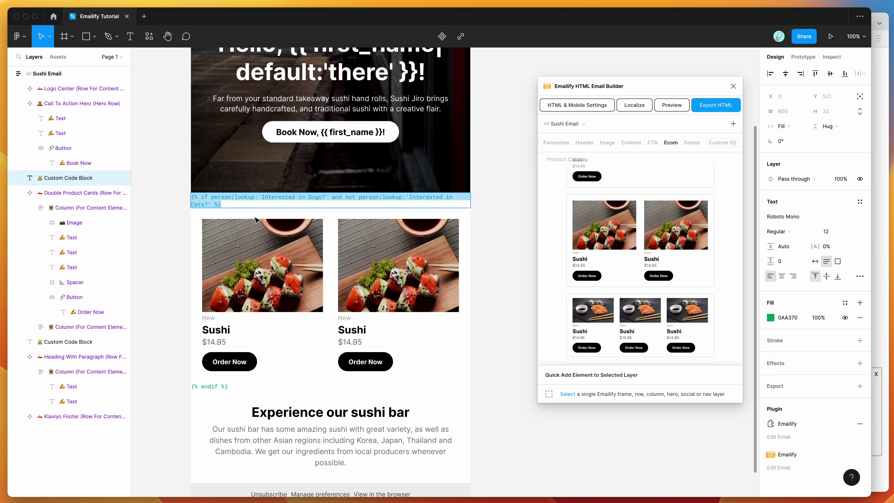
{"action": "left_click", "coordinate": [74, 182]}
{"action": "left_click", "coordinate": [18, 193]}
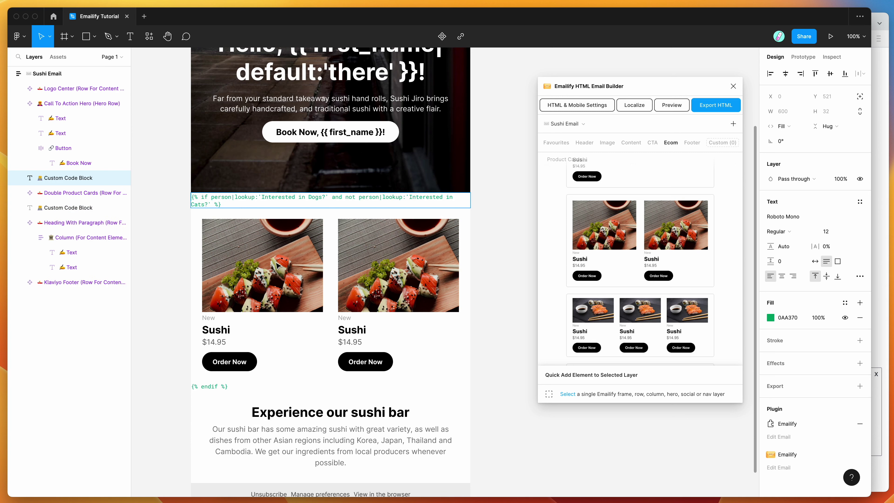
Step: Examine the 'Interested in Dogs?' and 'Interested in Cats?' lookup conditions in the opening code block
{"action": "left_click", "coordinate": [264, 207]}
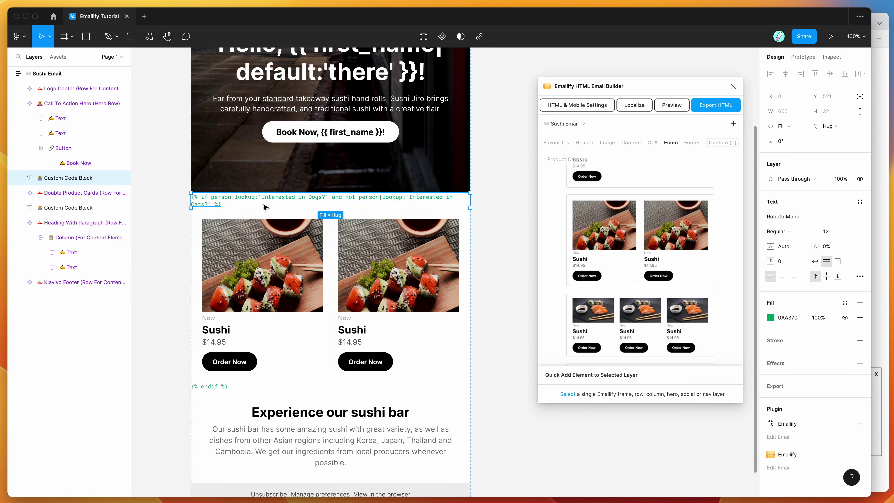
{"action": "double_click", "coordinate": [247, 198]}
{"action": "double_click", "coordinate": [244, 197]}
{"action": "left_click_drag", "start_coordinate": [261, 197], "coordinate": [321, 197]}
{"action": "double_click", "coordinate": [374, 196]}
{"action": "left_click", "coordinate": [411, 198]}
{"action": "key", "text": "super+shift+Down"}
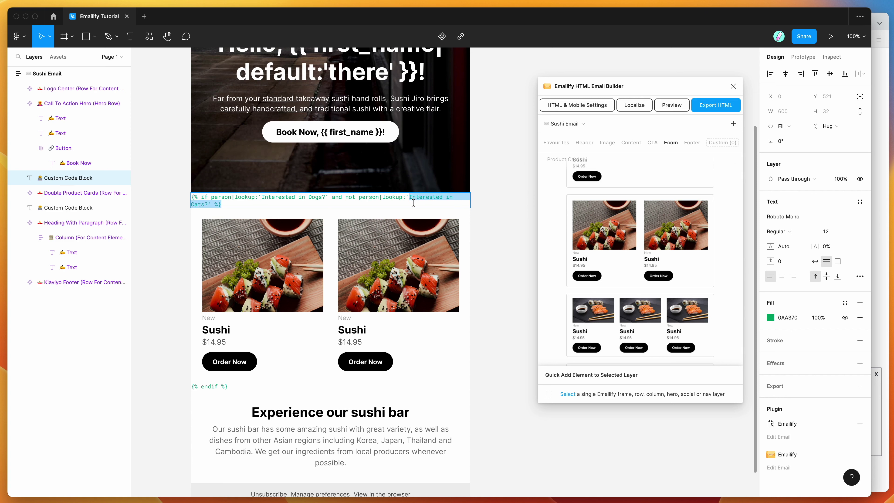
{"action": "key", "text": "Right"}
{"action": "left_click_drag", "start_coordinate": [412, 200], "coordinate": [227, 207]}
Step: Switch back to the Klaviyo article and review its Conditional tags and If-else blocks sections
{"action": "left_click", "coordinate": [883, 254]}
{"action": "scroll", "coordinate": [562, 282], "scroll_direction": "down", "scroll_amount": 1}
{"action": "scroll", "coordinate": [562, 281], "scroll_direction": "up", "scroll_amount": 2}
{"action": "scroll", "coordinate": [548, 260], "scroll_direction": "up", "scroll_amount": 2}
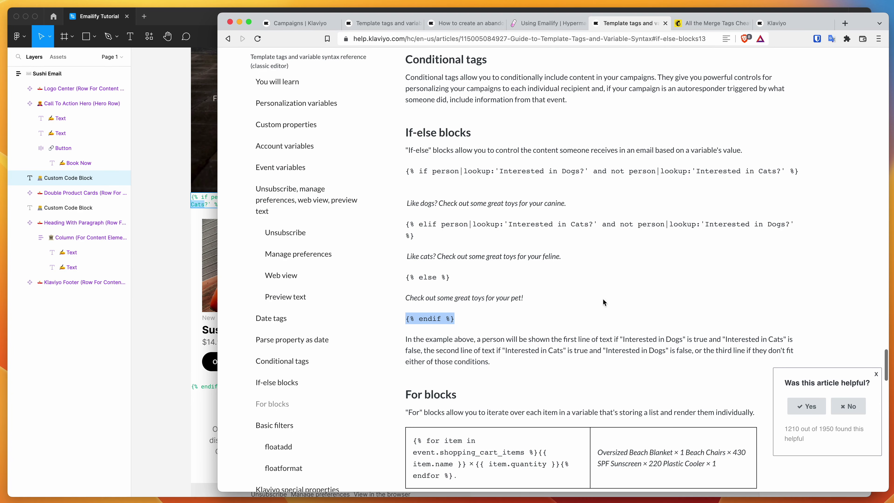
Step: Review the if, elif, else and endif example in the Klaviyo article's If-else blocks section
{"action": "scroll", "coordinate": [540, 200], "scroll_direction": "down", "scroll_amount": 1}
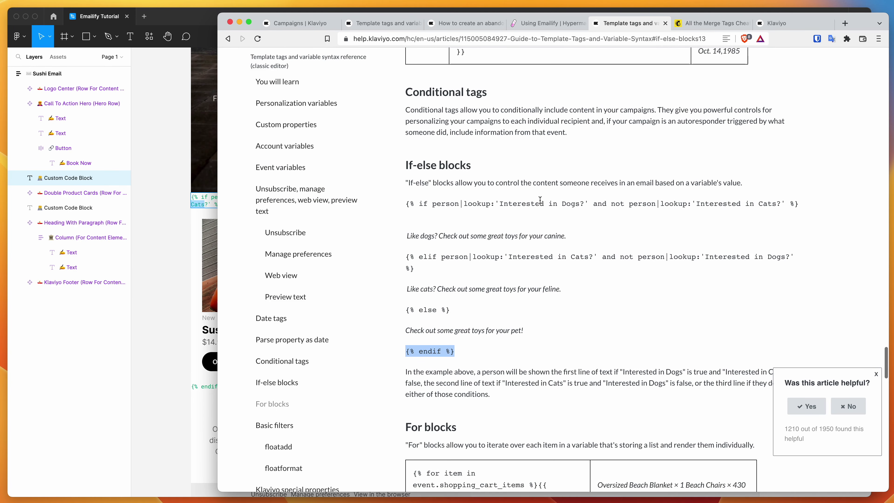
{"action": "scroll", "coordinate": [541, 203], "scroll_direction": "up", "scroll_amount": 5}
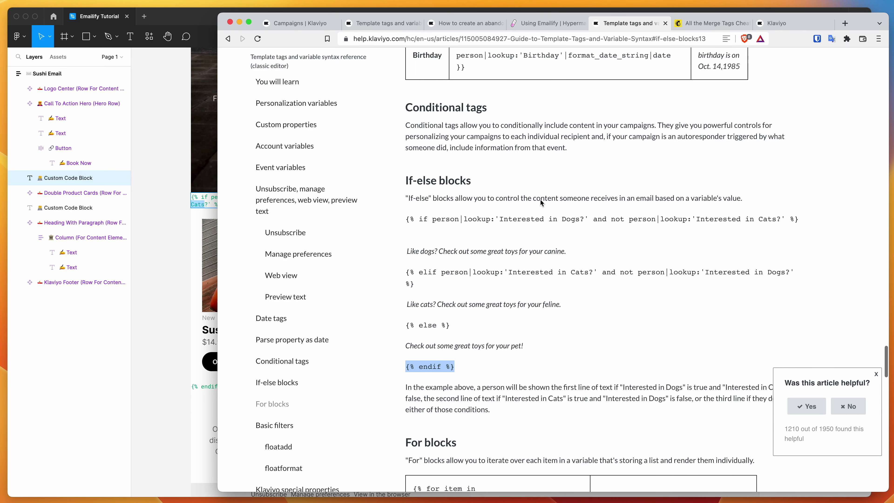
{"action": "scroll", "coordinate": [541, 203], "scroll_direction": "up", "scroll_amount": 1}
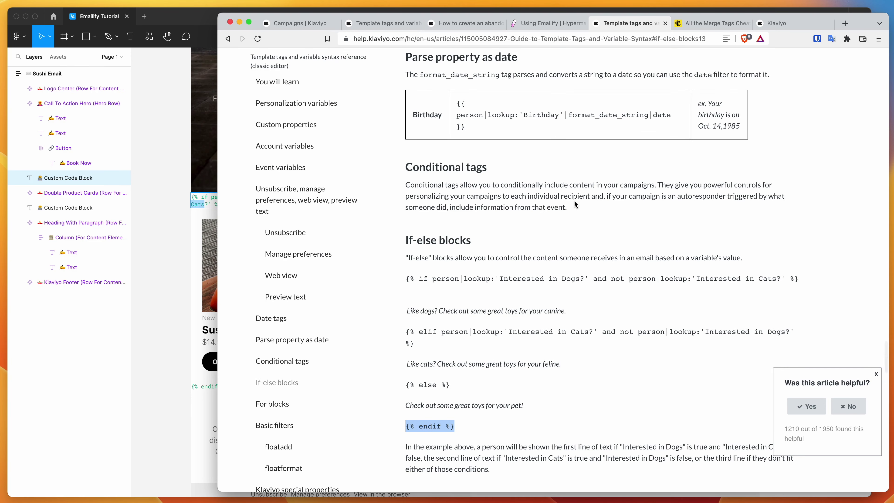
{"action": "left_click", "coordinate": [573, 212]}
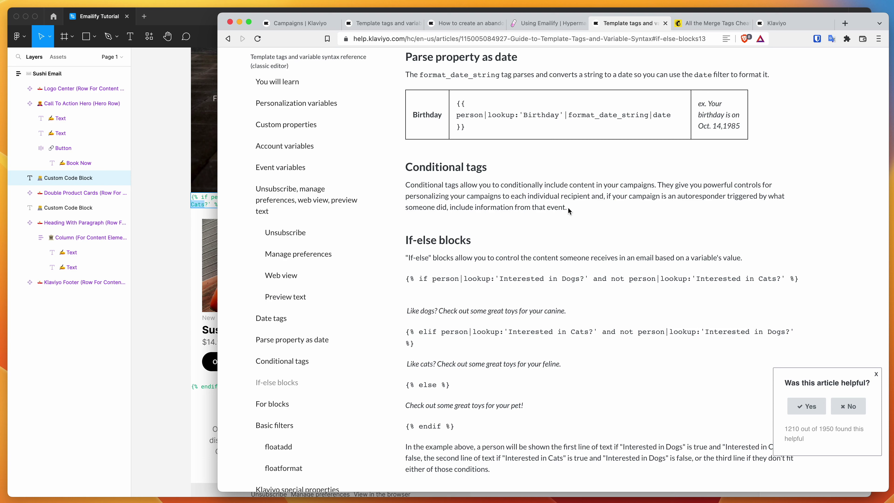
{"action": "scroll", "coordinate": [569, 210], "scroll_direction": "up", "scroll_amount": 1}
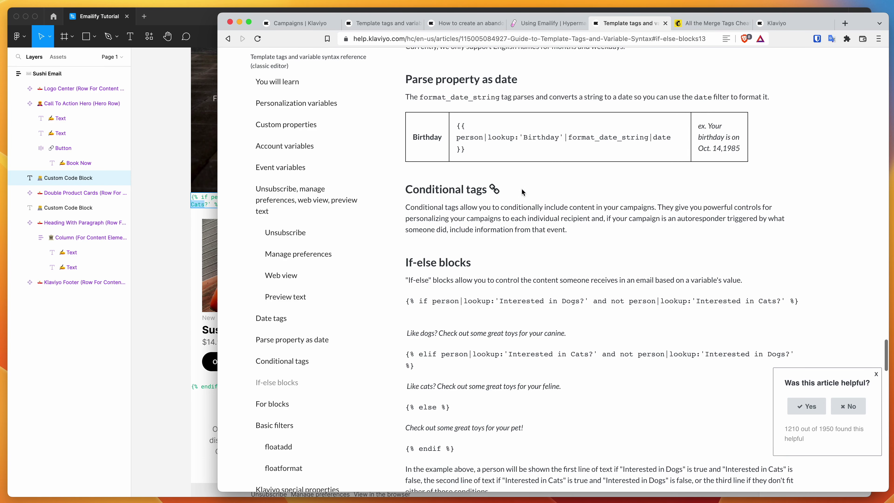
Step: Switch back to the Figma email and duplicate the {% endif %} code block below the product cards
{"action": "left_click", "coordinate": [197, 203]}
{"action": "scroll", "coordinate": [240, 172], "scroll_direction": "down", "scroll_amount": 3}
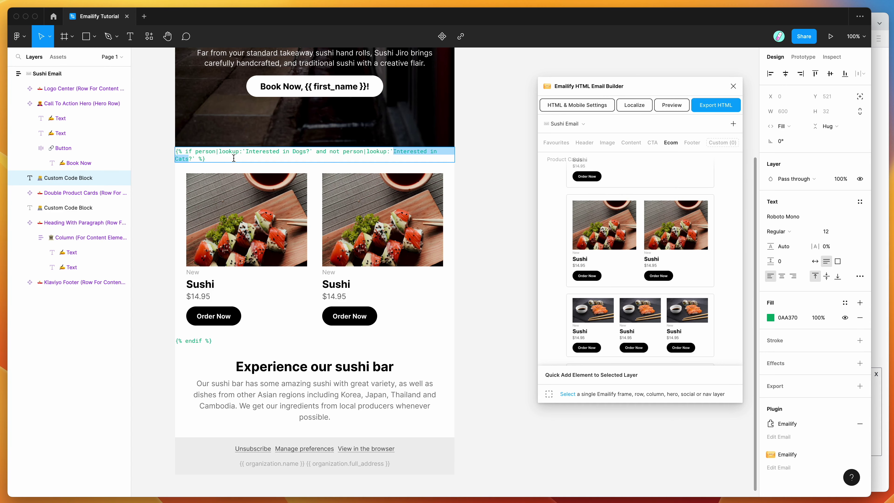
{"action": "scroll", "coordinate": [218, 162], "scroll_direction": "left", "scroll_amount": 3}
{"action": "scroll", "coordinate": [250, 162], "scroll_direction": "right", "scroll_amount": 2}
{"action": "key", "text": "Escape"}
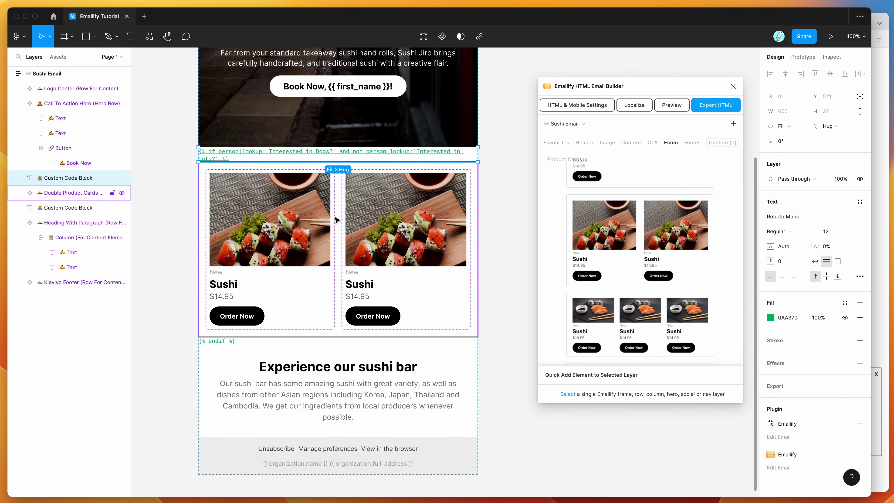
{"action": "scroll", "coordinate": [328, 219], "scroll_direction": "right", "scroll_amount": 1}
{"action": "scroll", "coordinate": [328, 218], "scroll_direction": "up", "scroll_amount": 1}
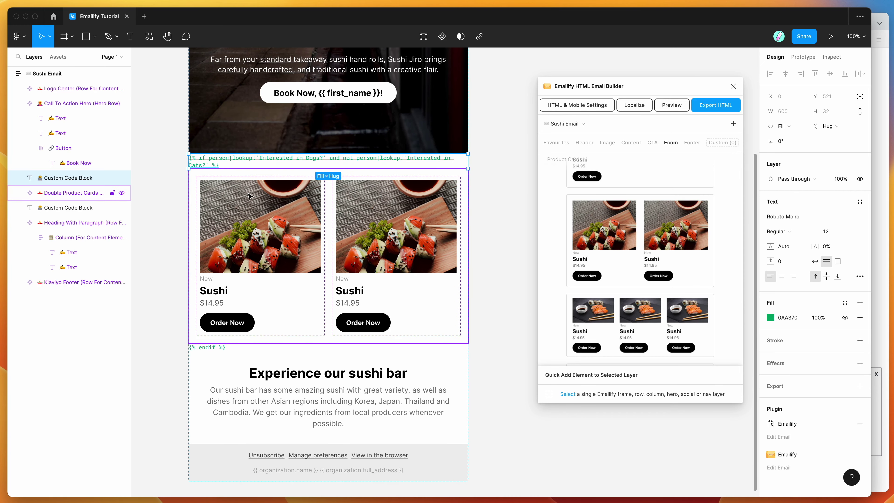
{"action": "left_click", "coordinate": [214, 349]}
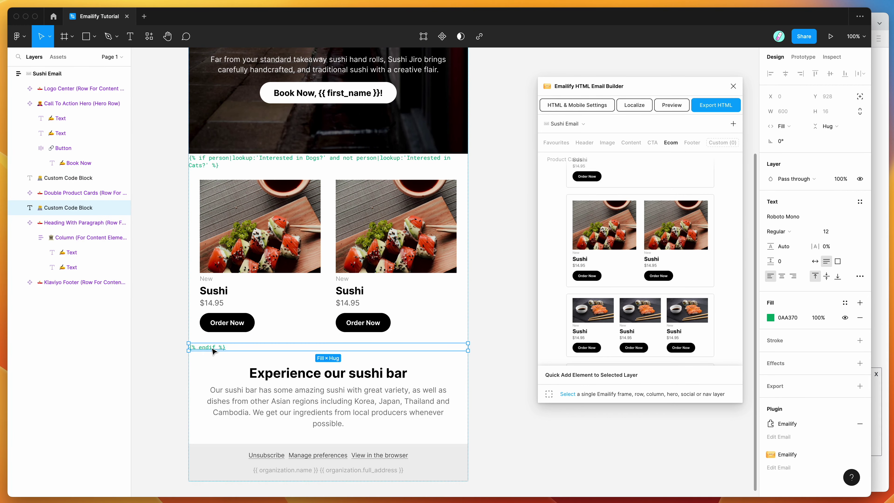
{"action": "key", "text": "super+v"}
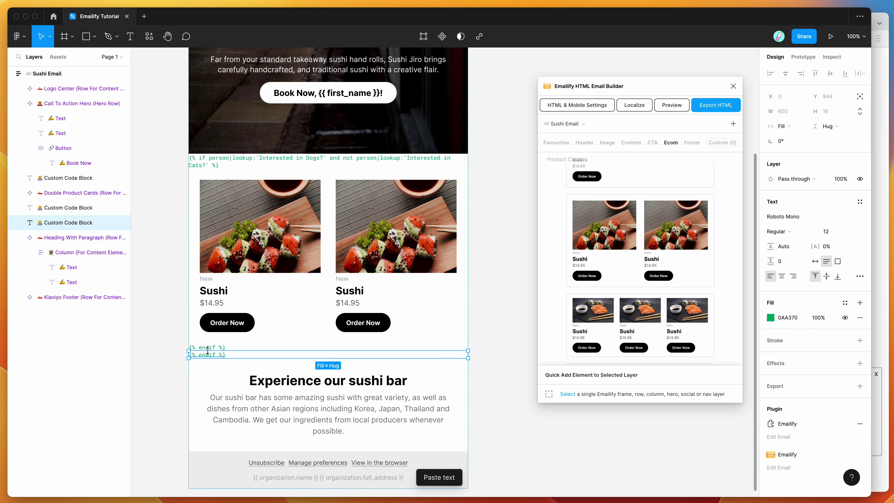
Step: Change the upper of the two endif code blocks to {% else %}, keeping it on one line
{"action": "left_click", "coordinate": [207, 347]}
{"action": "double_click", "coordinate": [207, 347]}
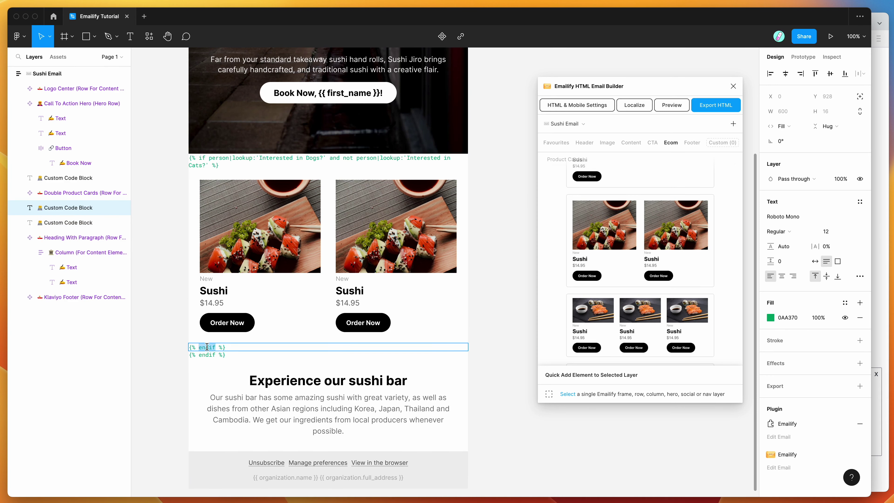
{"action": "type", "text": "else"}
{"action": "key", "text": "Return"}
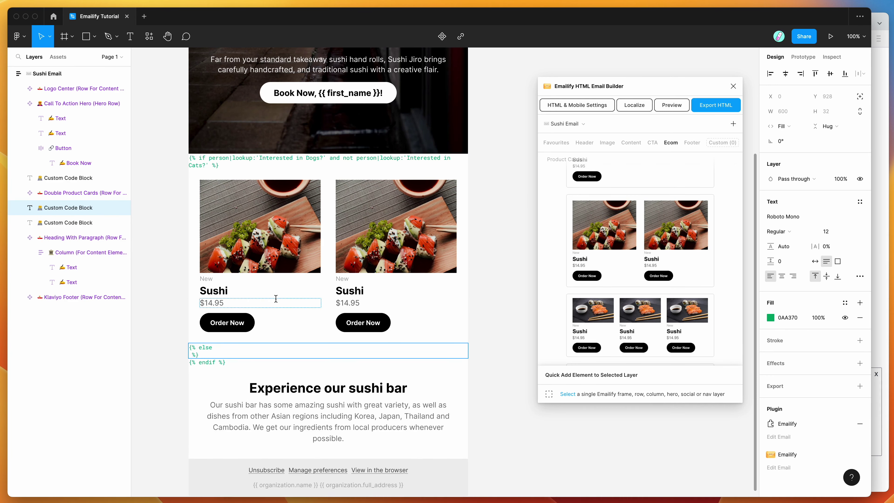
{"action": "key", "text": "BackSpace"}
Step: Copy the Double Product Cards row and place the copy between the {% else %} and {% endif %} code blocks
{"action": "left_click", "coordinate": [229, 291]}
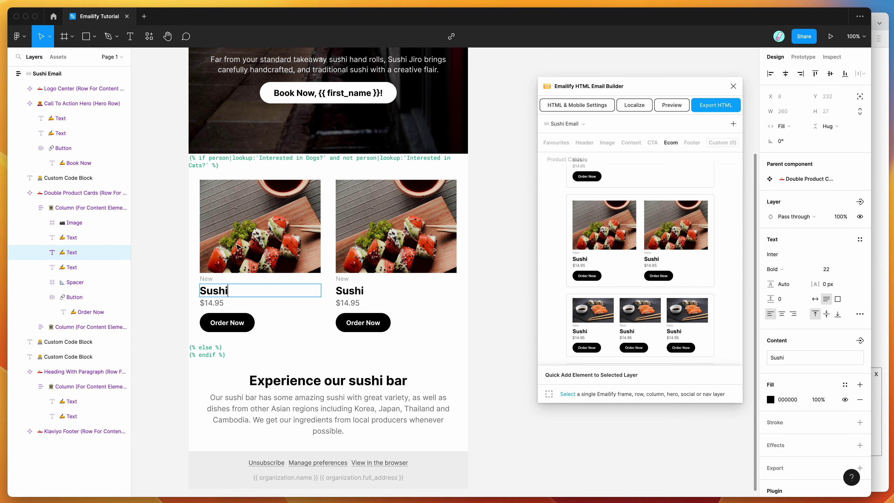
{"action": "left_click", "coordinate": [72, 194]}
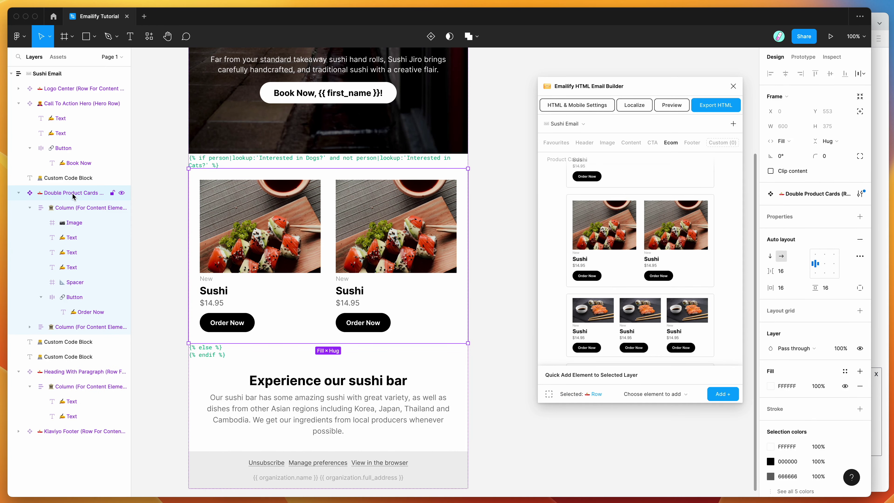
{"action": "key", "text": "super+v"}
{"action": "left_click_drag", "start_coordinate": [72, 343], "coordinate": [71, 397]}
{"action": "scroll", "coordinate": [188, 409], "scroll_direction": "down", "scroll_amount": 3}
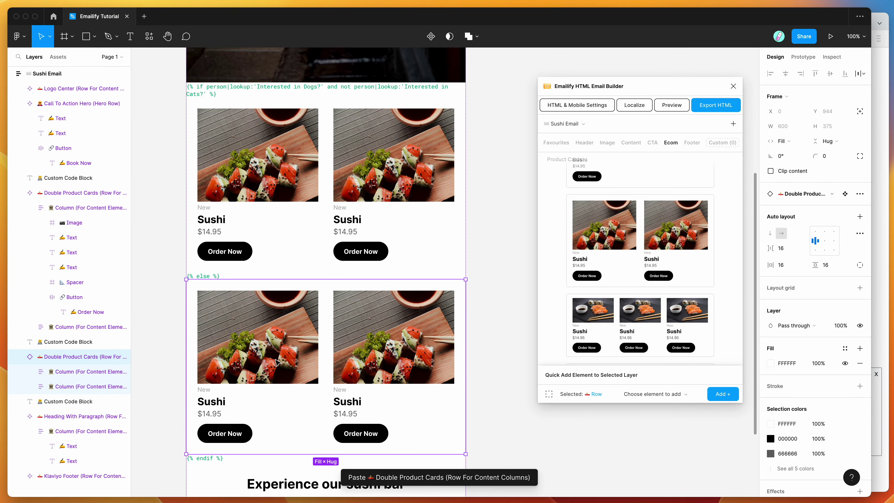
Step: Change both product titles in the copied cards row to "Else Sushi"
{"action": "double_click", "coordinate": [208, 402]}
{"action": "double_click", "coordinate": [208, 401]}
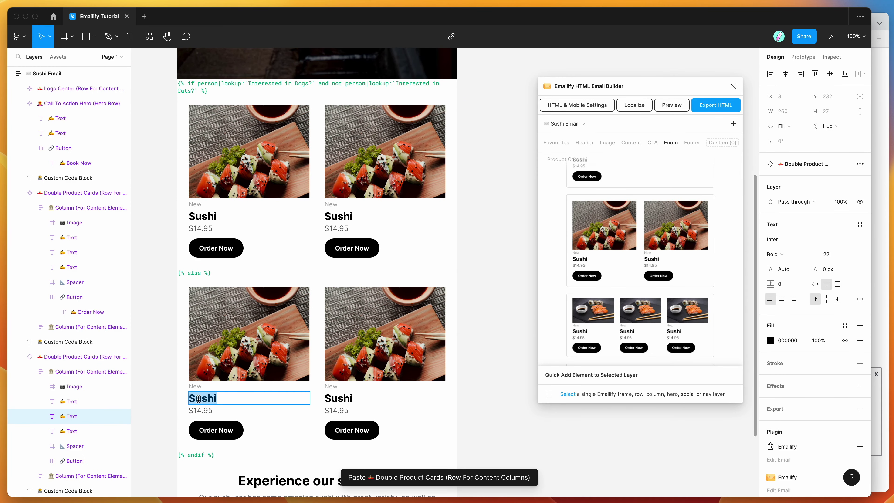
{"action": "left_click", "coordinate": [193, 398]}
{"action": "type", "text": "Else"}
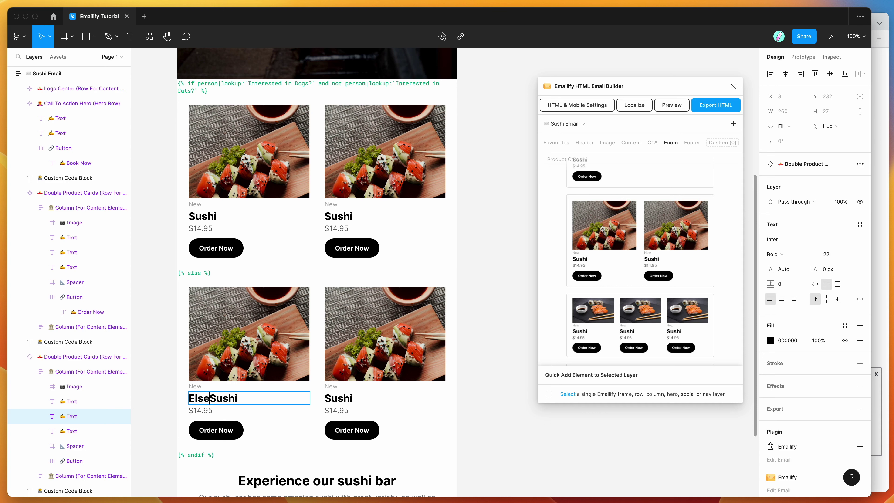
{"action": "left_click", "coordinate": [327, 397]}
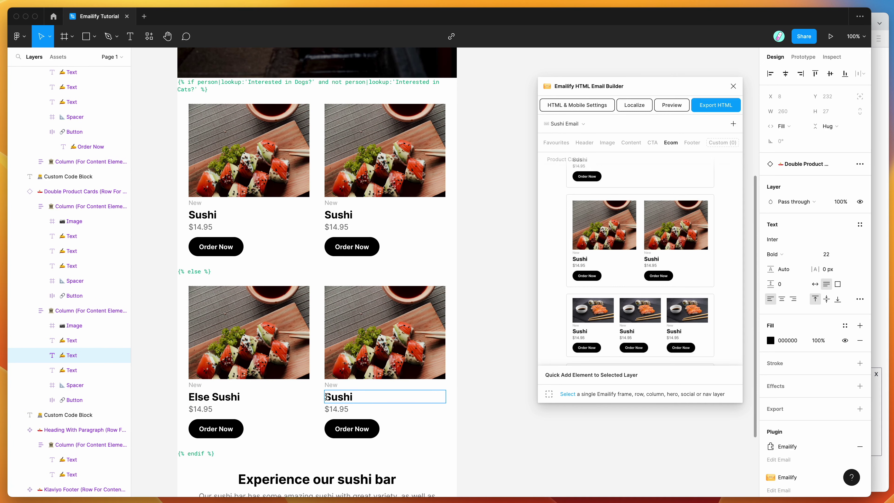
{"action": "type", "text": "Else"}
{"action": "key", "text": "Escape"}
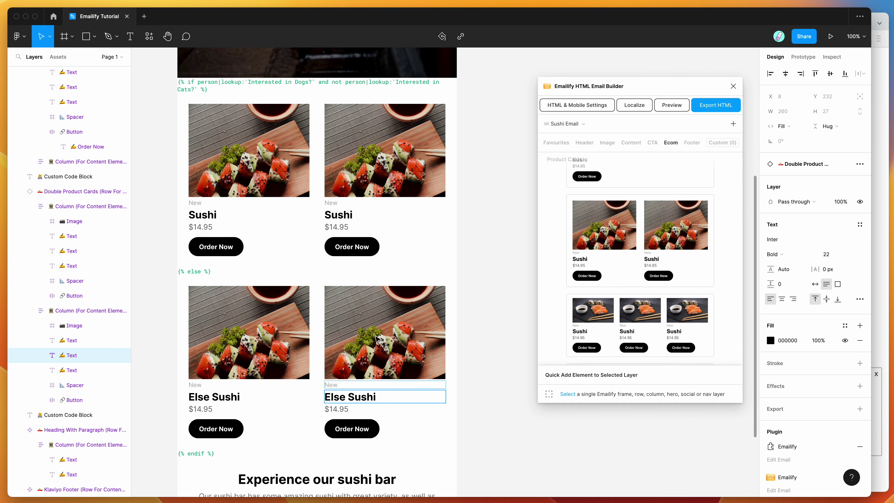
Step: Examine the if condition, both product card rows and the closing {% endif %} block on the canvas
{"action": "scroll", "coordinate": [432, 314], "scroll_direction": "up", "scroll_amount": 1}
{"action": "left_click", "coordinate": [266, 102]}
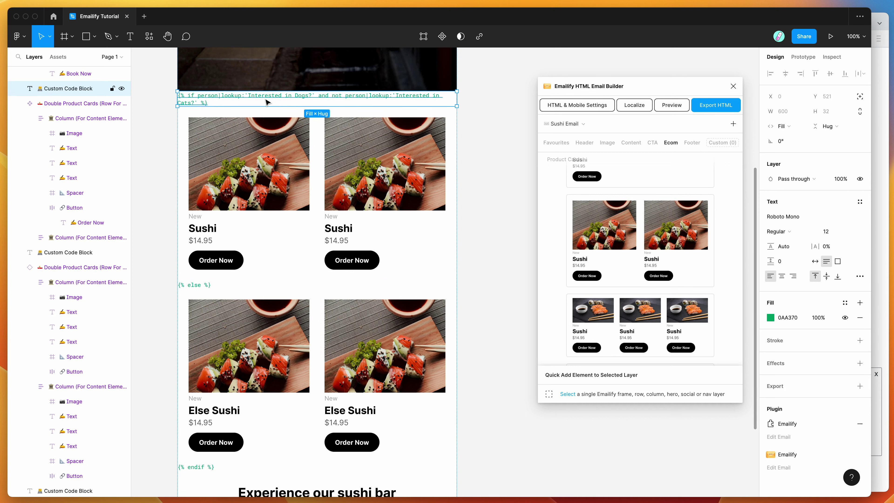
{"action": "double_click", "coordinate": [249, 213]}
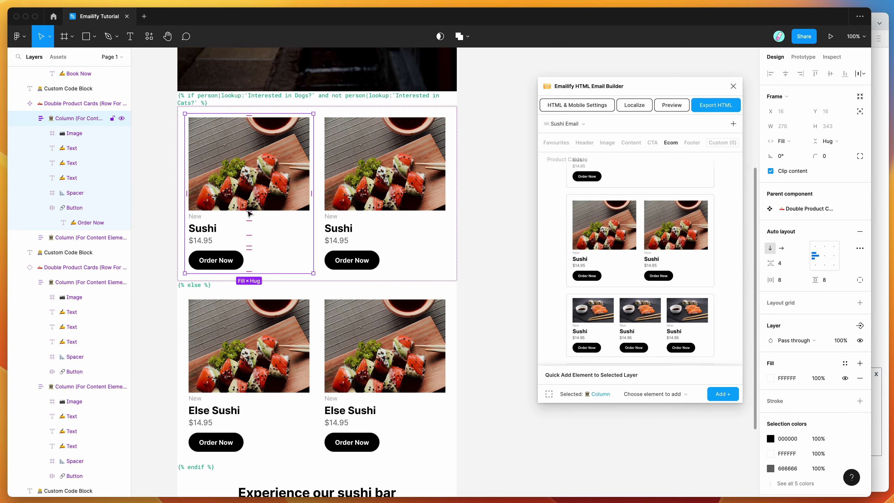
{"action": "scroll", "coordinate": [354, 148], "scroll_direction": "down", "scroll_amount": 1}
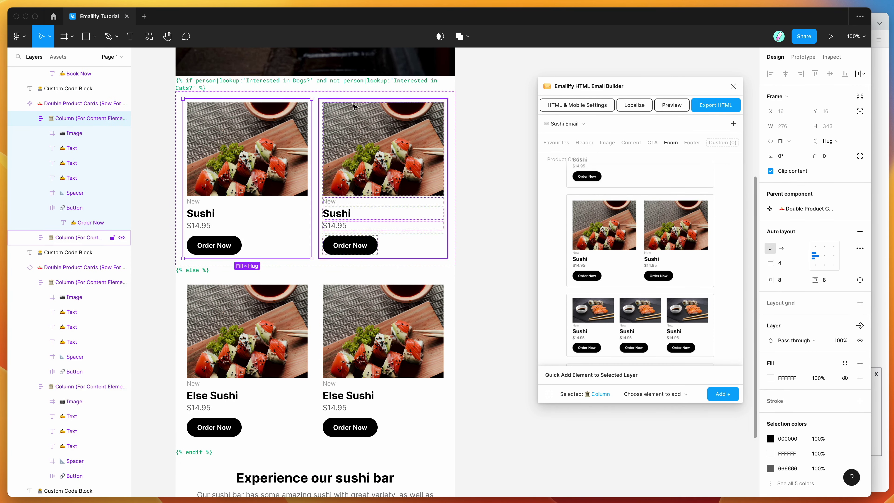
{"action": "left_click", "coordinate": [355, 84]}
{"action": "scroll", "coordinate": [338, 84], "scroll_direction": "down", "scroll_amount": 2}
{"action": "scroll", "coordinate": [324, 84], "scroll_direction": "up", "scroll_amount": 2}
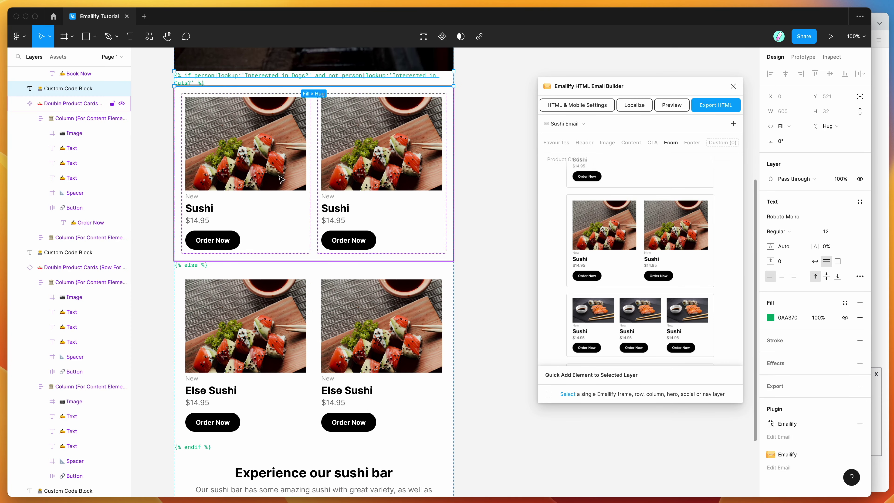
{"action": "scroll", "coordinate": [323, 84], "scroll_direction": "down", "scroll_amount": 2}
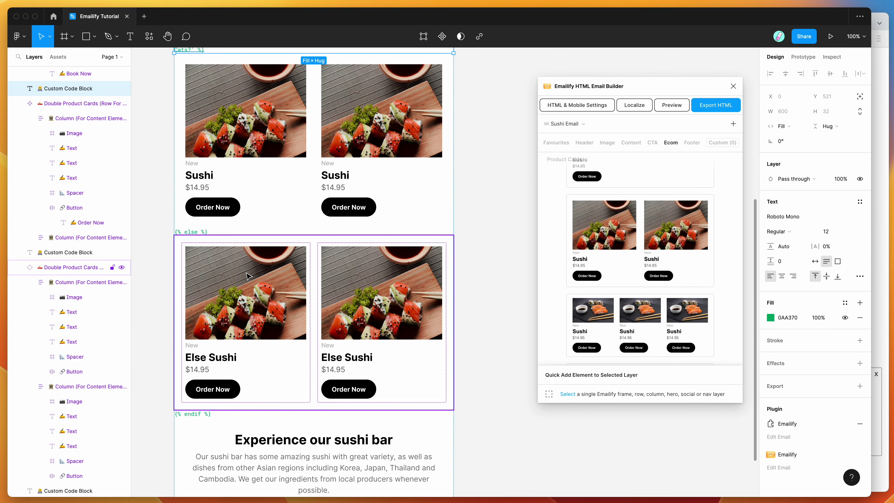
{"action": "left_click", "coordinate": [310, 272]}
{"action": "scroll", "coordinate": [317, 310], "scroll_direction": "down", "scroll_amount": 1}
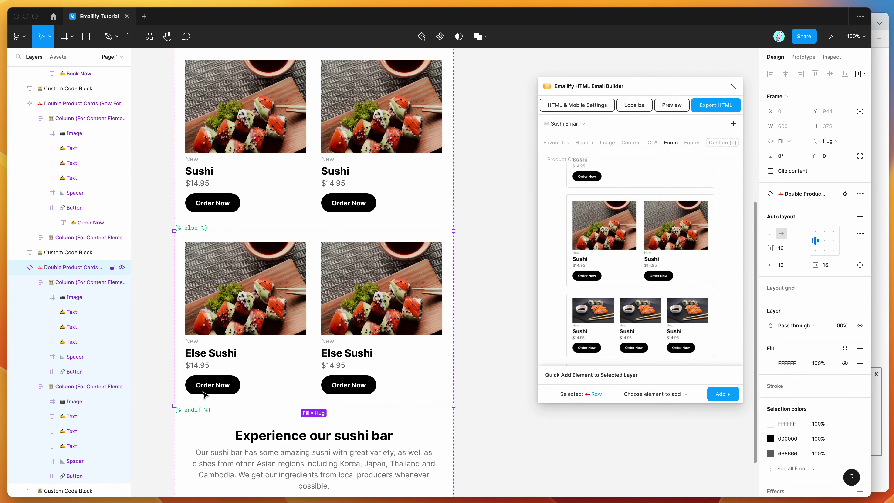
{"action": "left_click", "coordinate": [199, 411]}
{"action": "scroll", "coordinate": [209, 405], "scroll_direction": "up", "scroll_amount": 1}
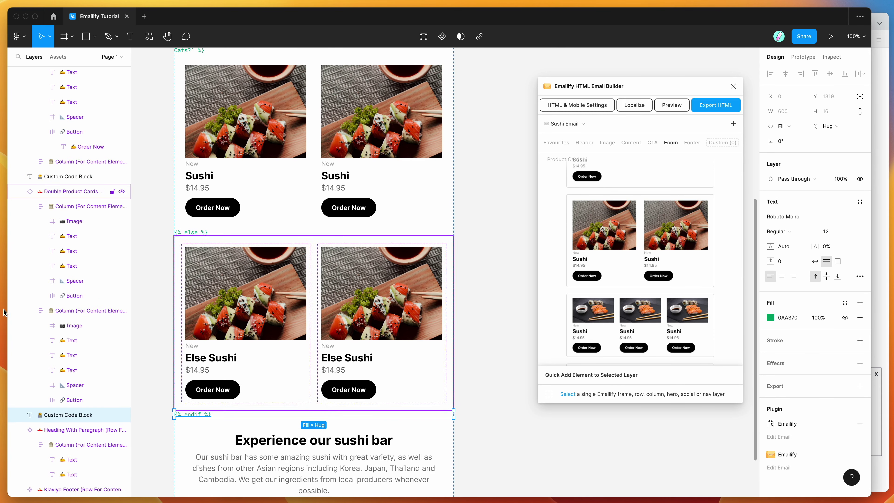
Step: Collapse both Double Product Cards layers and the Call To Action Hero layer
{"action": "left_click", "coordinate": [19, 192]}
{"action": "scroll", "coordinate": [18, 191], "scroll_direction": "up", "scroll_amount": 5}
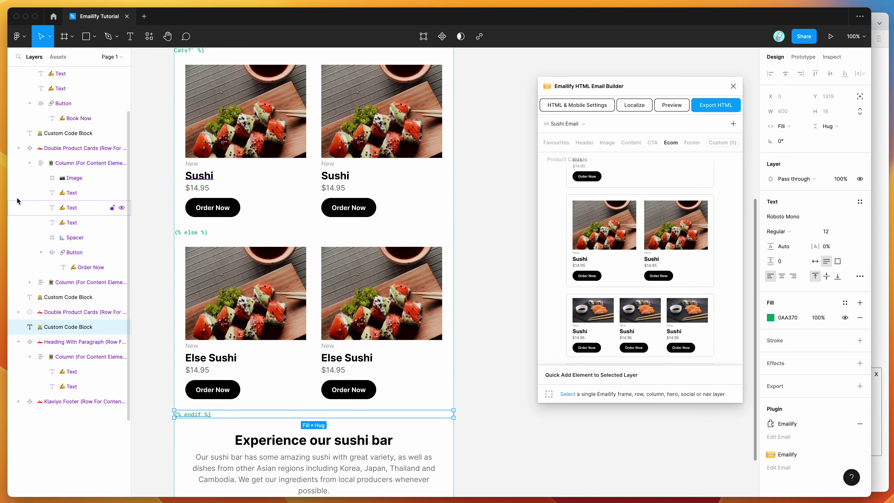
{"action": "left_click", "coordinate": [19, 185]}
{"action": "left_click", "coordinate": [19, 95]}
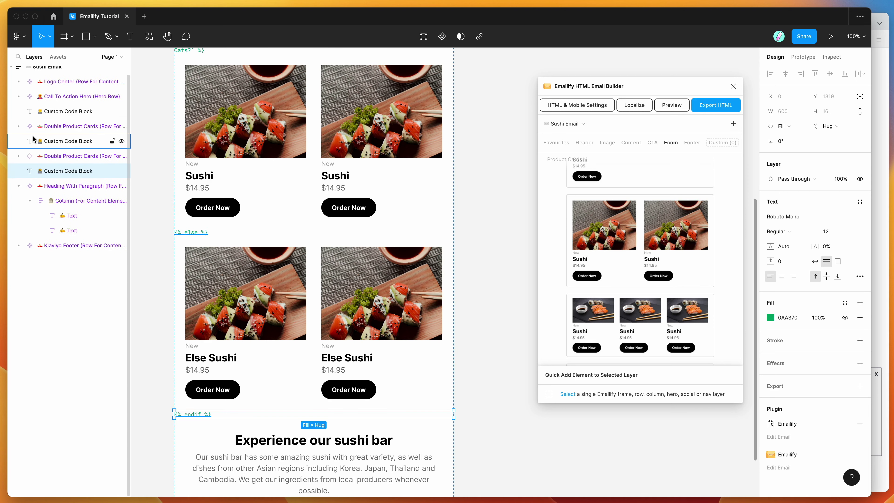
Step: Check the layer order of the if, else and endif code blocks around the two Double Product Cards rows
{"action": "left_click", "coordinate": [79, 119]}
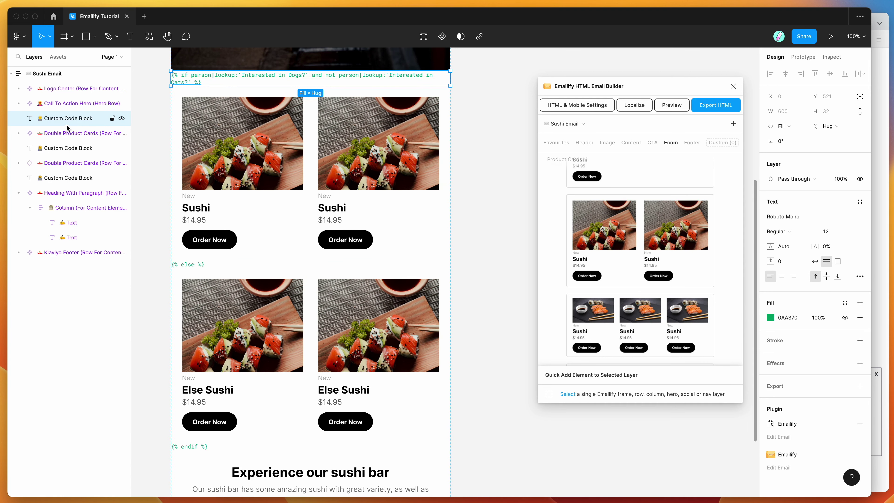
{"action": "left_click", "coordinate": [56, 136]}
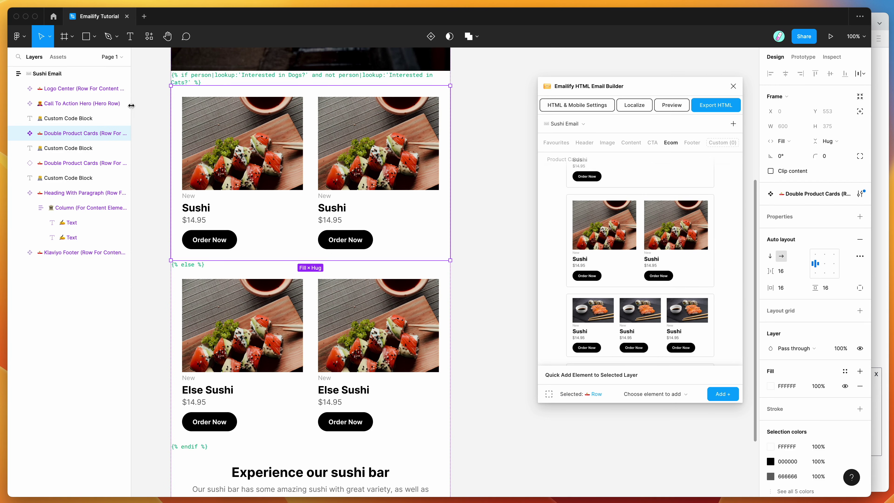
{"action": "left_click", "coordinate": [56, 150]}
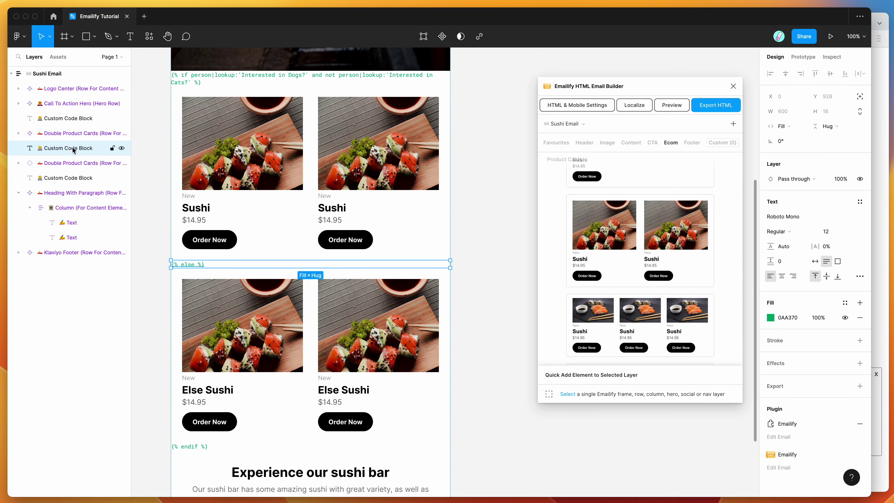
{"action": "left_click", "coordinate": [69, 179]}
{"action": "scroll", "coordinate": [181, 243], "scroll_direction": "down", "scroll_amount": 1}
{"action": "scroll", "coordinate": [181, 243], "scroll_direction": "up", "scroll_amount": 2}
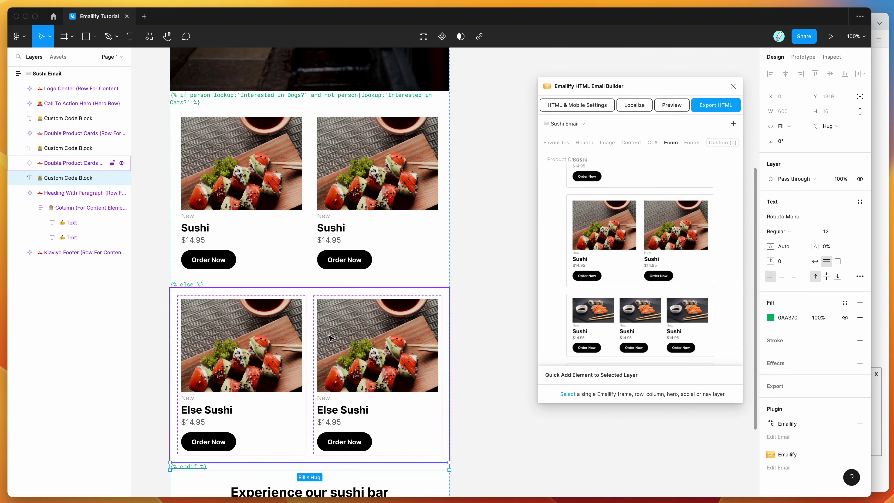
Step: Switch to the Klaviyo article and browse its If-else blocks, For blocks and Basic filters sections
{"action": "left_click", "coordinate": [877, 278]}
{"action": "scroll", "coordinate": [651, 246], "scroll_direction": "down", "scroll_amount": 2}
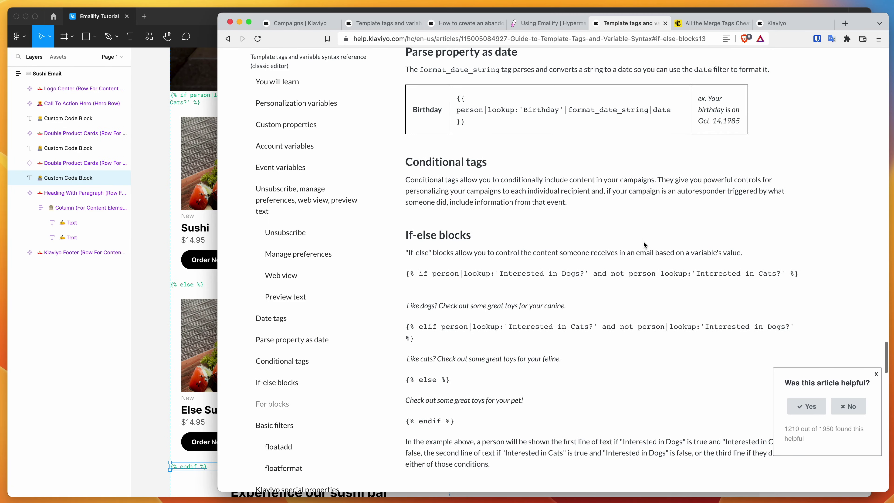
{"action": "scroll", "coordinate": [481, 217], "scroll_direction": "up", "scroll_amount": 5}
{"action": "scroll", "coordinate": [481, 216], "scroll_direction": "up", "scroll_amount": 4}
{"action": "scroll", "coordinate": [477, 246], "scroll_direction": "down", "scroll_amount": 10}
{"action": "scroll", "coordinate": [475, 275], "scroll_direction": "down", "scroll_amount": 8}
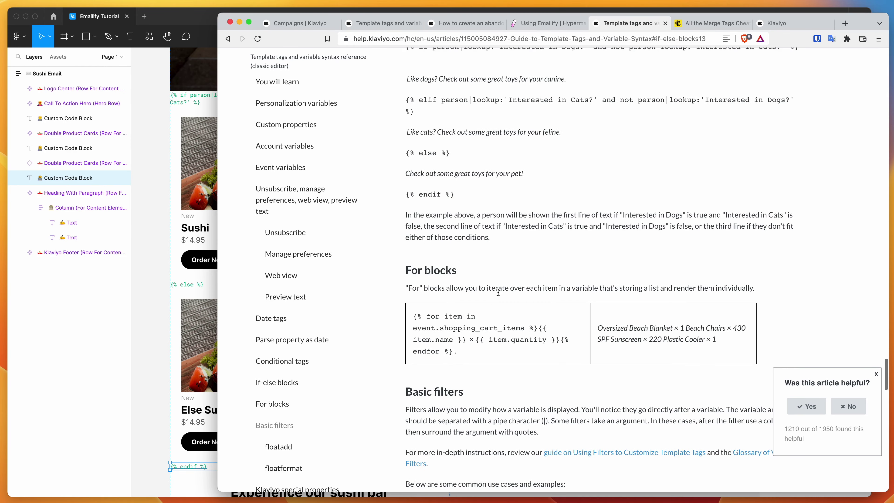
{"action": "scroll", "coordinate": [472, 273], "scroll_direction": "up", "scroll_amount": 12}
{"action": "scroll", "coordinate": [498, 275], "scroll_direction": "down", "scroll_amount": 4}
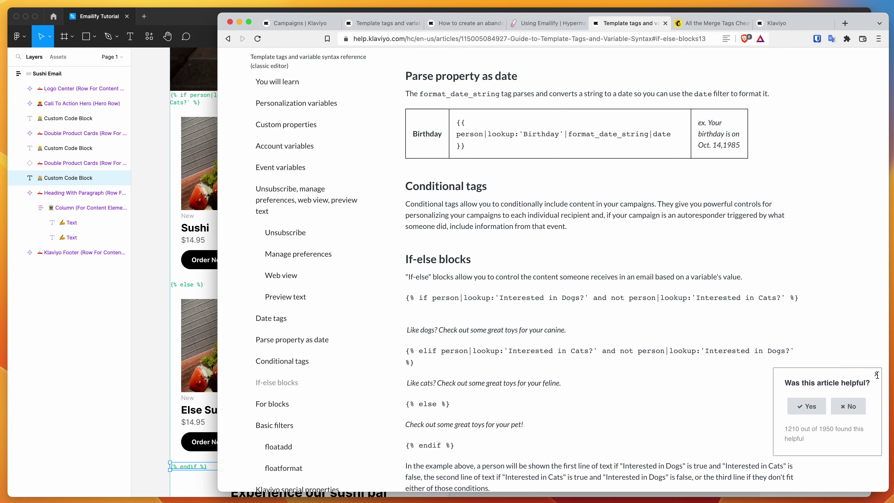
Step: Switch to Mailchimp's merge tags cheat sheet and search the page for "condition"
{"action": "scroll", "coordinate": [626, 288], "scroll_direction": "up", "scroll_amount": 3}
{"action": "scroll", "coordinate": [625, 288], "scroll_direction": "up", "scroll_amount": 4}
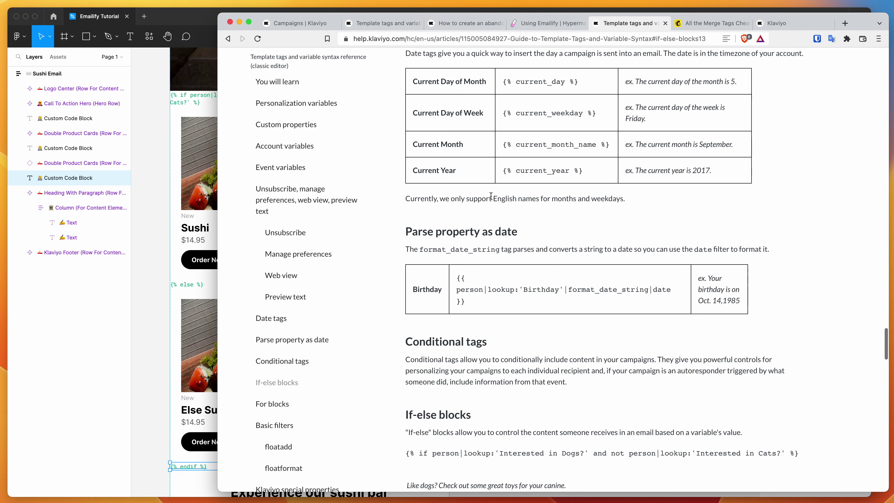
{"action": "left_click", "coordinate": [712, 23]}
{"action": "scroll", "coordinate": [579, 191], "scroll_direction": "down", "scroll_amount": 15}
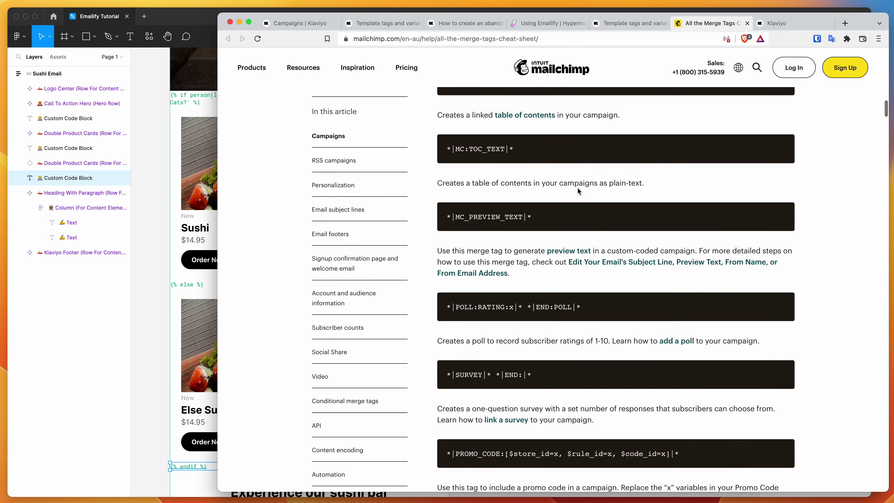
{"action": "scroll", "coordinate": [577, 228], "scroll_direction": "down", "scroll_amount": 15}
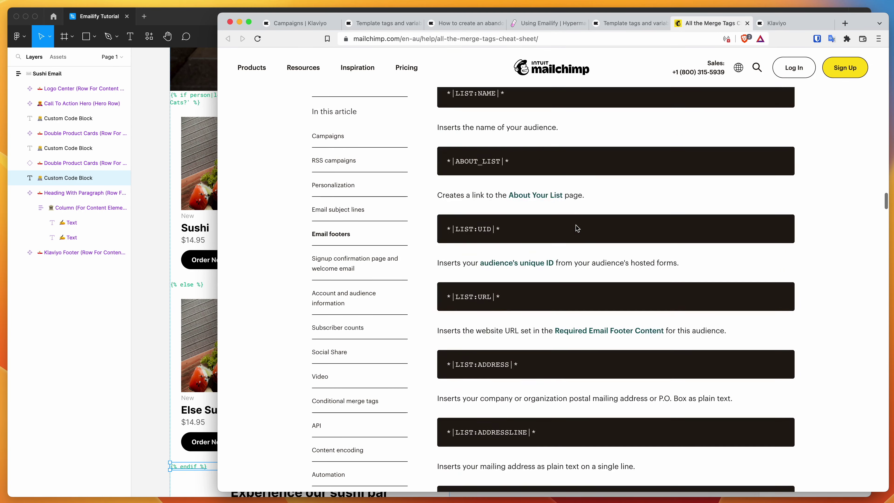
{"action": "scroll", "coordinate": [576, 228], "scroll_direction": "down", "scroll_amount": 10}
{"action": "key", "text": "super+f"}
{"action": "type", "text": "condition"}
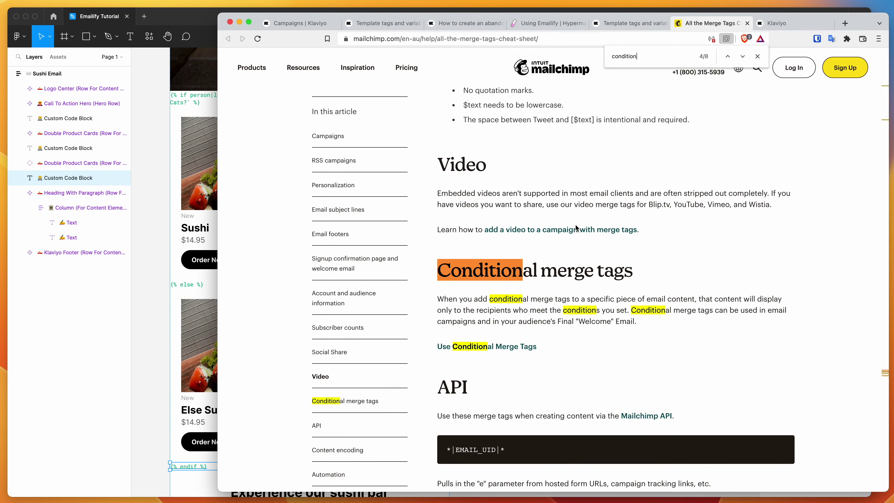
Step: Close the page search and browse the cheat sheet's API, Content encoding and Automation sections
{"action": "key", "text": "Escape"}
{"action": "scroll", "coordinate": [576, 228], "scroll_direction": "down", "scroll_amount": 5}
{"action": "scroll", "coordinate": [575, 227], "scroll_direction": "down", "scroll_amount": 15}
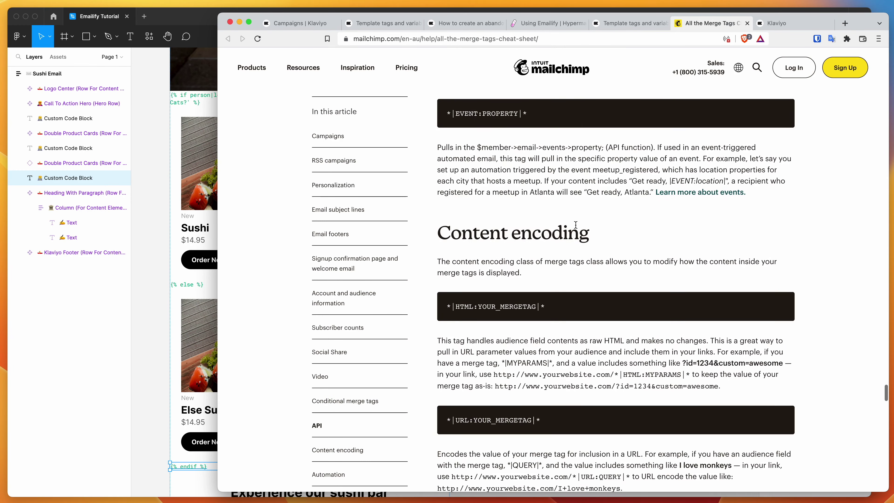
{"action": "scroll", "coordinate": [576, 228], "scroll_direction": "down", "scroll_amount": 7}
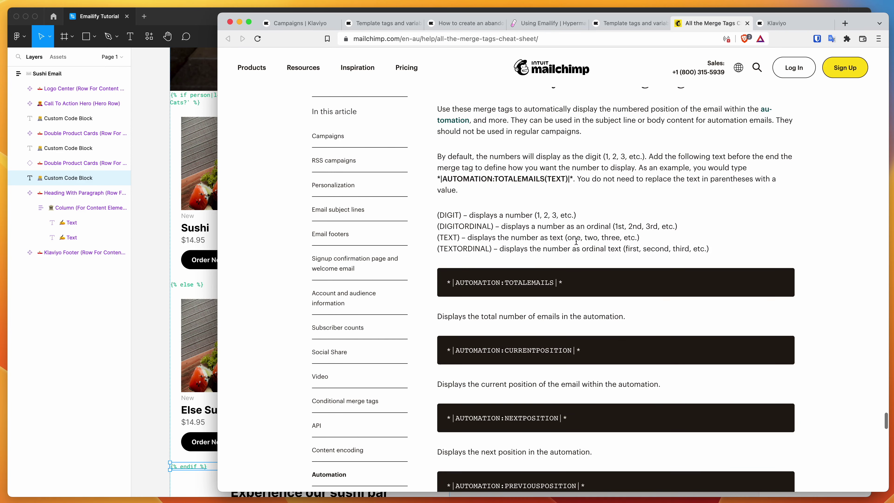
{"action": "scroll", "coordinate": [576, 242], "scroll_direction": "down", "scroll_amount": 14}
{"action": "scroll", "coordinate": [576, 238], "scroll_direction": "up", "scroll_amount": 16}
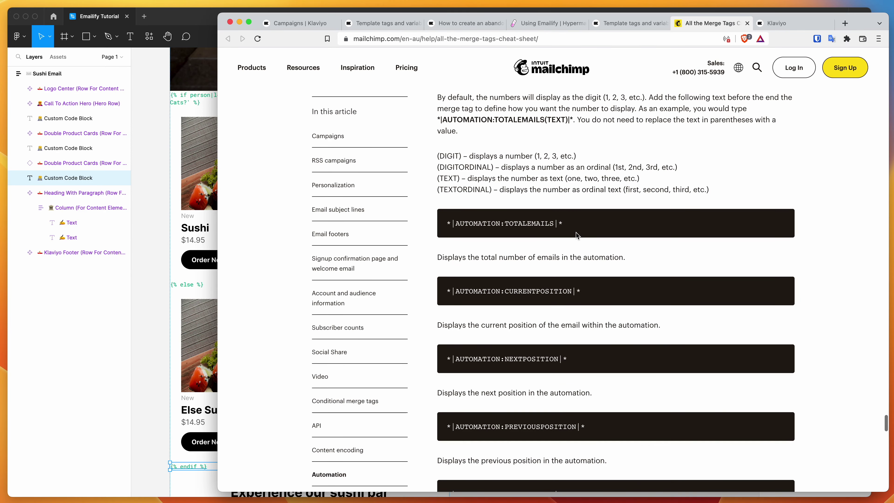
{"action": "scroll", "coordinate": [466, 340], "scroll_direction": "up", "scroll_amount": 5}
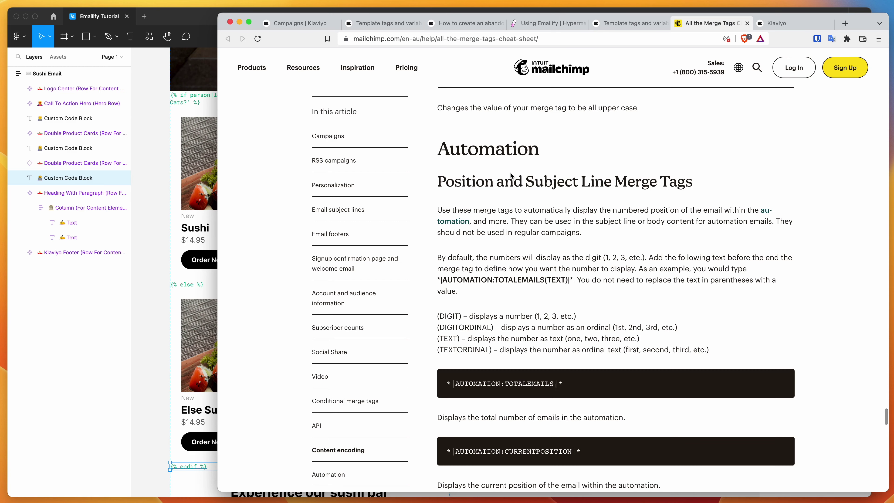
Step: View the personalized email preview in the Klaviyo campaign and return to the Mailchimp cheat sheet
{"action": "left_click", "coordinate": [795, 24]}
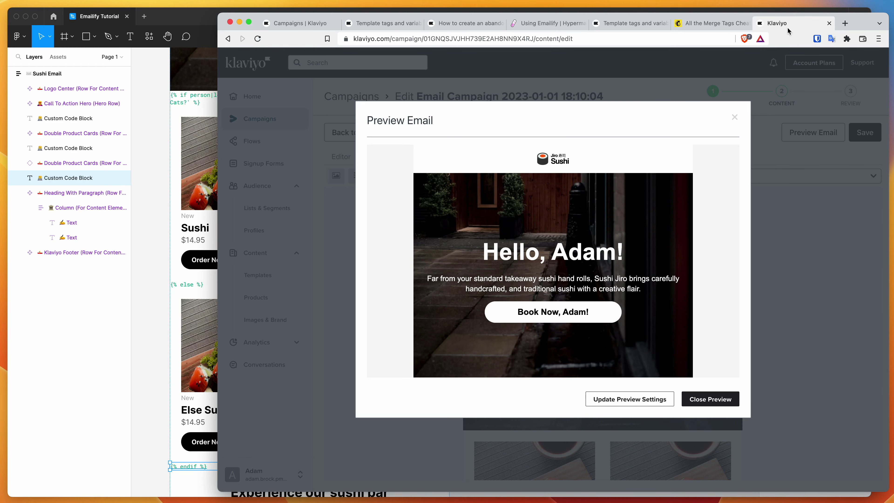
{"action": "left_click", "coordinate": [711, 24]}
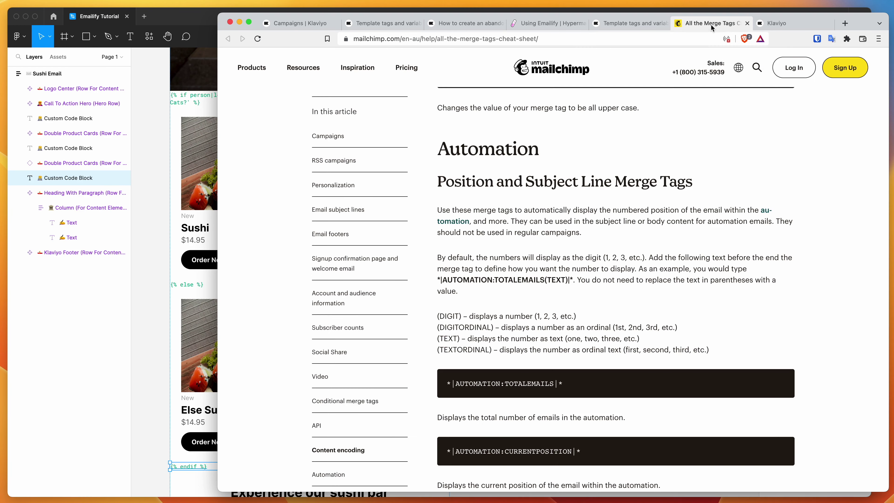
{"action": "scroll", "coordinate": [602, 172], "scroll_direction": "up", "scroll_amount": 1}
Step: Switch to Figma and review the two product card rows between the if, else and endif code blocks
{"action": "left_click", "coordinate": [156, 193]}
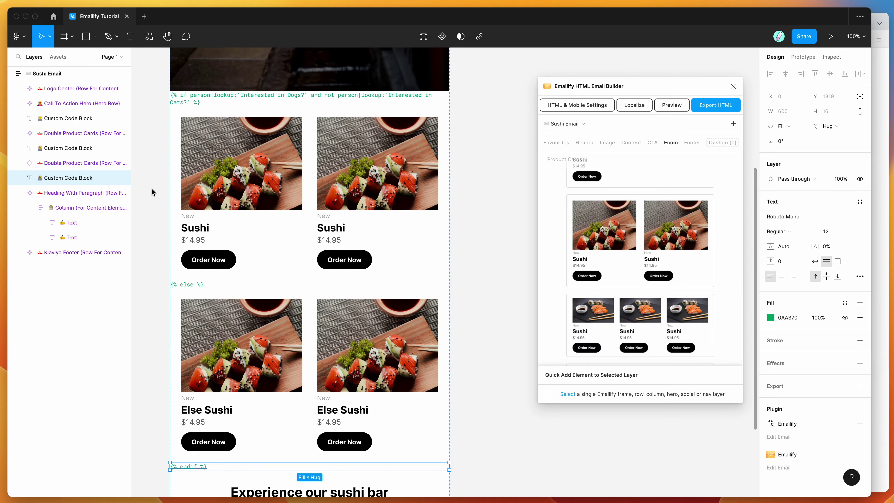
{"action": "scroll", "coordinate": [347, 197], "scroll_direction": "up", "scroll_amount": 1}
{"action": "scroll", "coordinate": [347, 197], "scroll_direction": "up", "scroll_amount": 1}
{"action": "scroll", "coordinate": [314, 217], "scroll_direction": "down", "scroll_amount": 2}
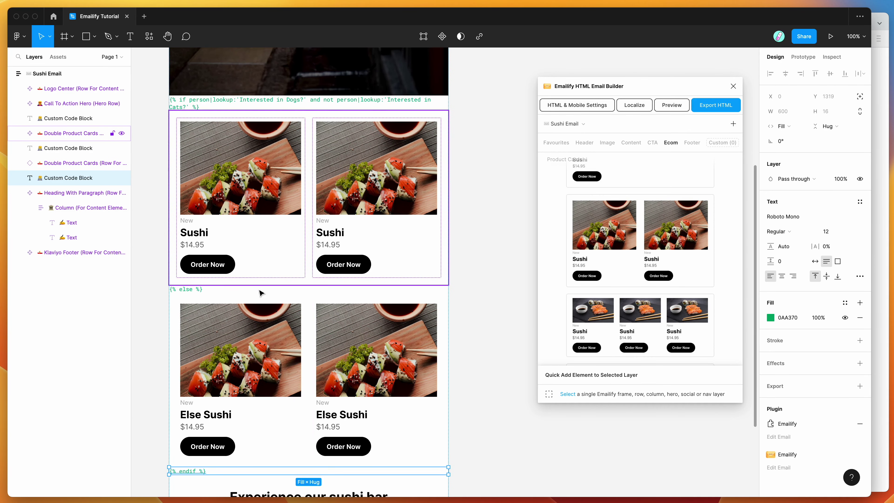
{"action": "scroll", "coordinate": [312, 398], "scroll_direction": "up", "scroll_amount": 1}
{"action": "scroll", "coordinate": [312, 398], "scroll_direction": "down", "scroll_amount": 1}
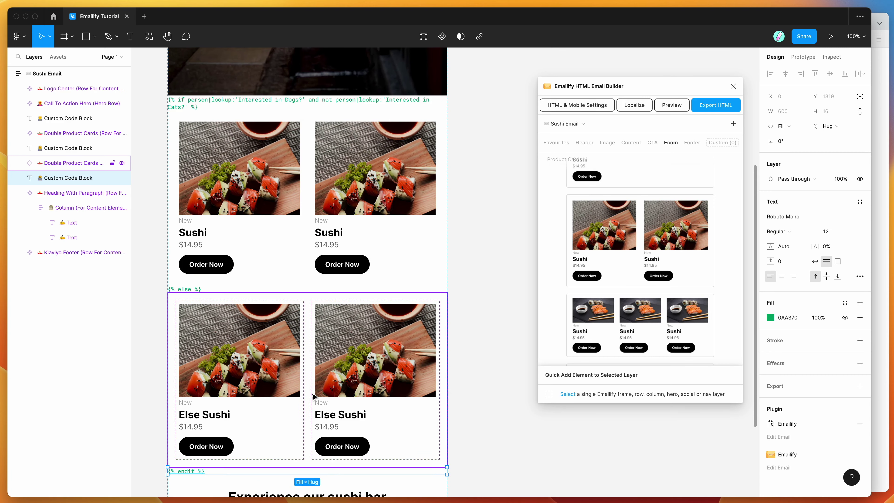
{"action": "scroll", "coordinate": [312, 397], "scroll_direction": "up", "scroll_amount": 8}
Step: Highlight the {{ first_name|default:'there' }} tag in the hero heading
{"action": "double_click", "coordinate": [312, 163]}
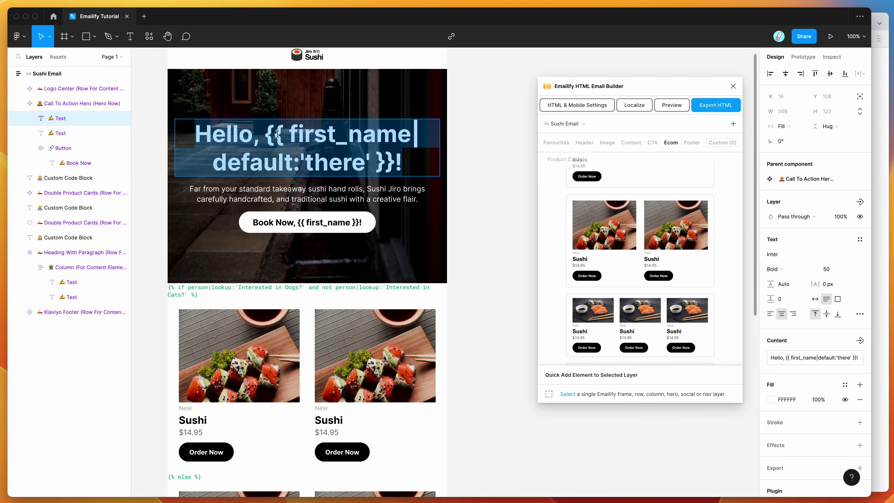
{"action": "mouse_move", "coordinate": [264, 134]}
{"action": "left_mouse_down"}
{"action": "mouse_move", "coordinate": [396, 165]}
{"action": "mouse_move", "coordinate": [266, 135]}
{"action": "left_mouse_up"}
{"action": "left_click", "coordinate": [267, 135]}
{"action": "left_click", "coordinate": [397, 163]}
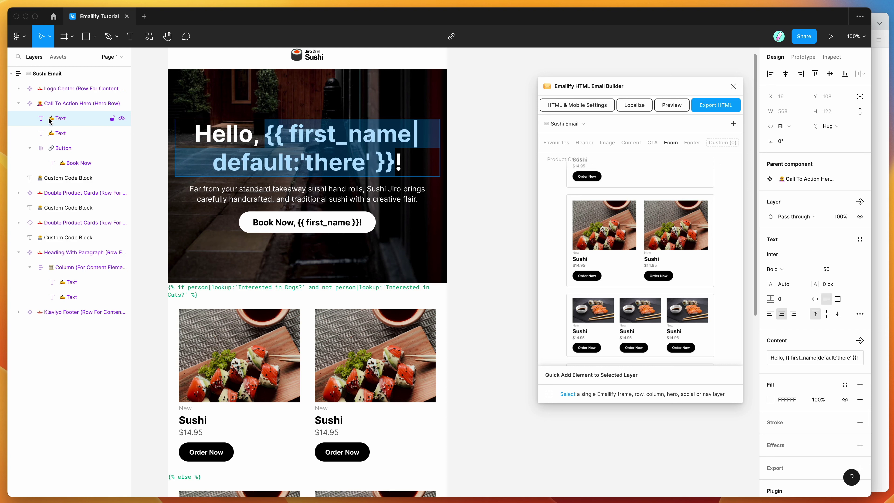
Step: Select the hero button layer and check its Clickable Link URL setting in Emailify
{"action": "left_click", "coordinate": [67, 148]}
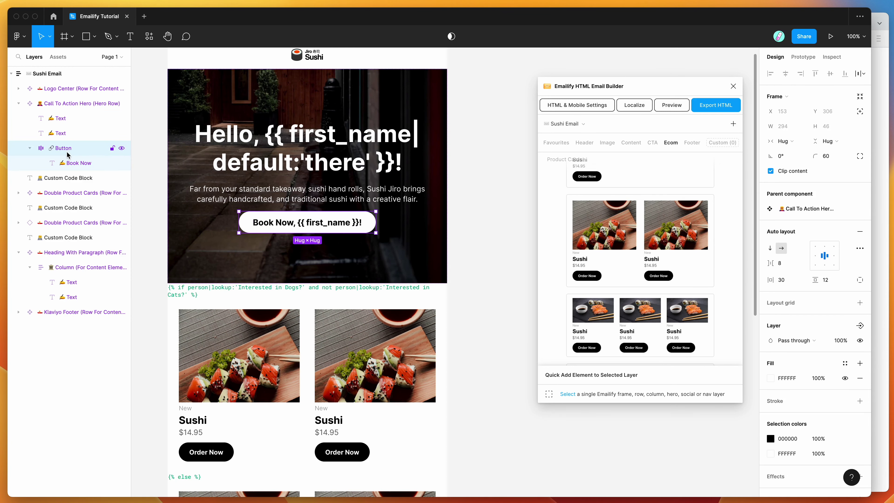
{"action": "left_click", "coordinate": [574, 107]}
{"action": "left_click", "coordinate": [628, 208]}
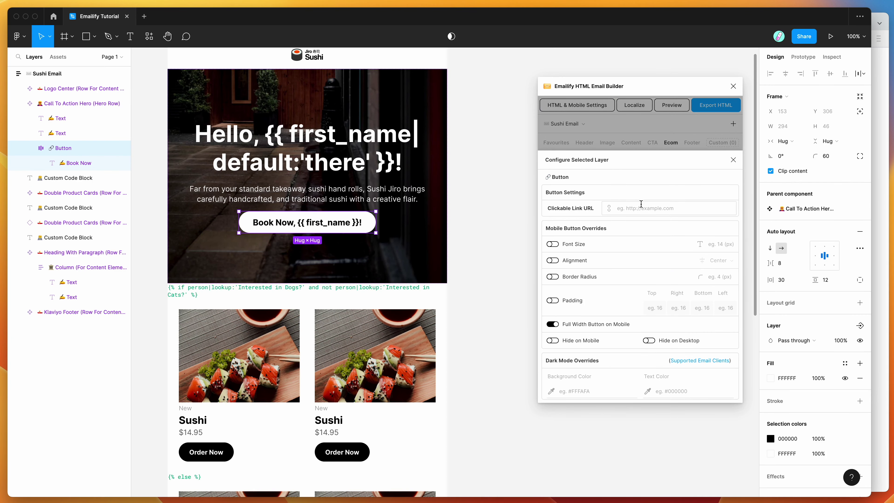
Step: Select the first product card's image and check its Clickable Link URL and Override Image Src settings
{"action": "left_click", "coordinate": [208, 345]}
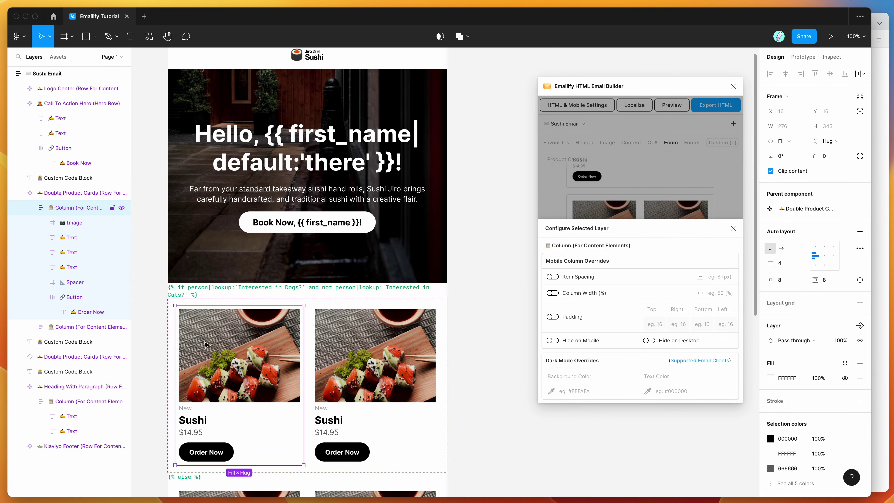
{"action": "left_click", "coordinate": [207, 345]}
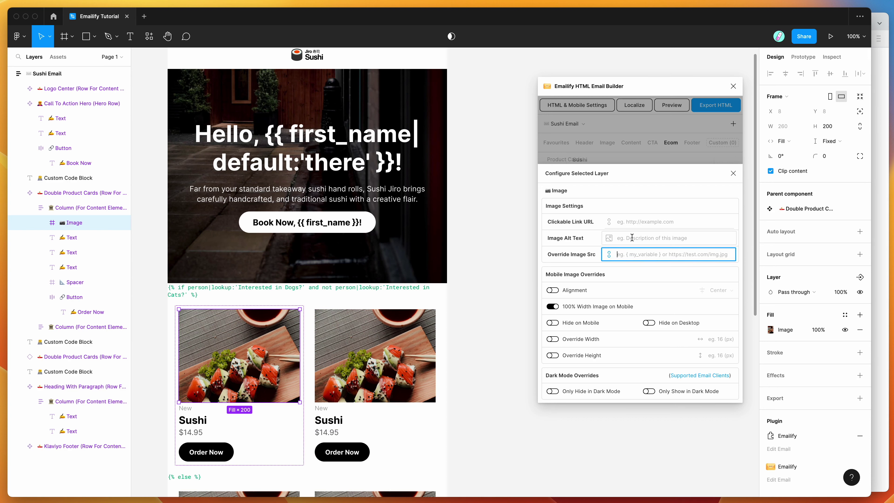
{"action": "left_click", "coordinate": [634, 222]}
{"action": "left_click", "coordinate": [634, 255]}
Step: Reopen the hero heading text and select its first_name tag with the default value
{"action": "left_click", "coordinate": [297, 145]}
{"action": "double_click", "coordinate": [281, 143]}
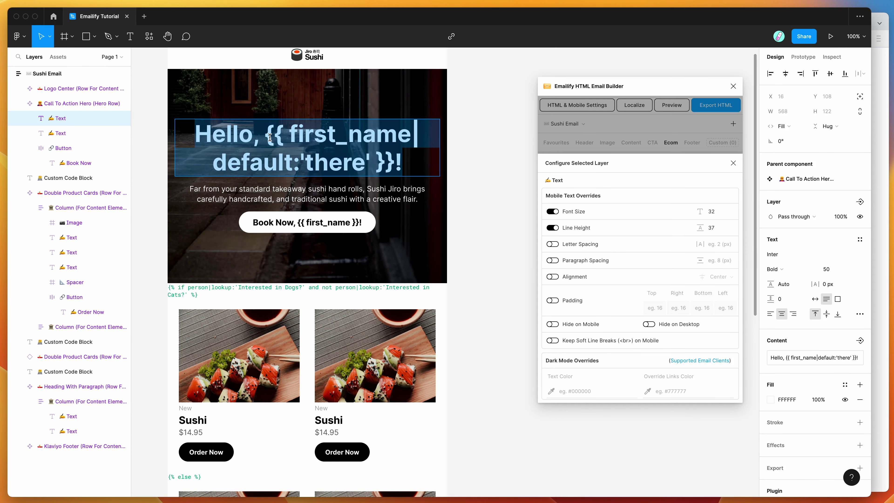
{"action": "left_click_drag", "start_coordinate": [264, 136], "coordinate": [394, 167]}
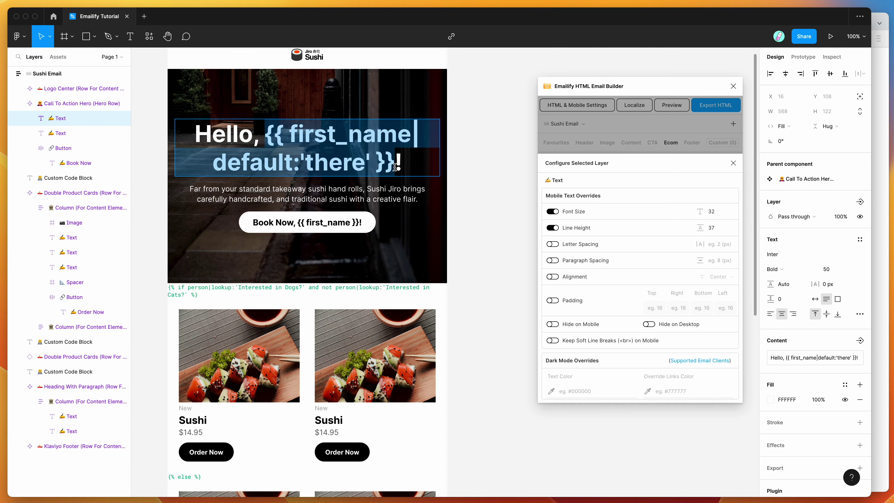
Step: Copy the full if condition text from the custom code block above the first product cards row
{"action": "scroll", "coordinate": [238, 255], "scroll_direction": "down", "scroll_amount": 2}
{"action": "left_click", "coordinate": [232, 256]}
{"action": "scroll", "coordinate": [219, 241], "scroll_direction": "down", "scroll_amount": 3}
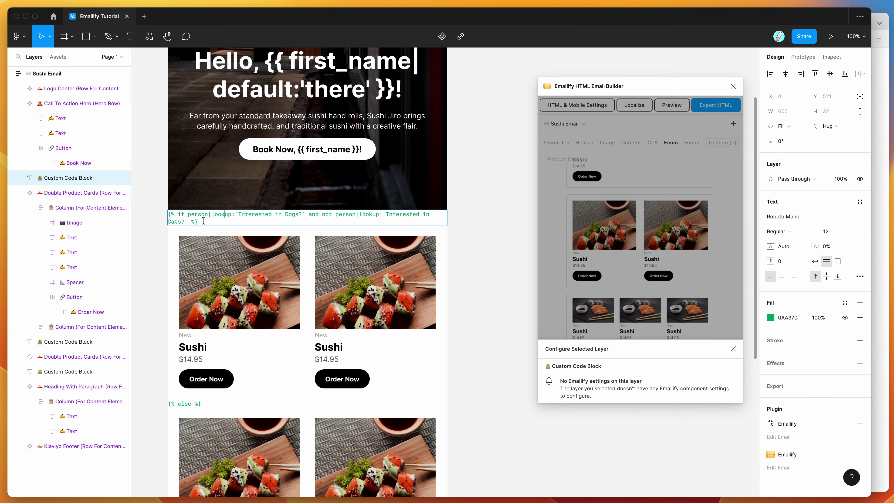
{"action": "left_click_drag", "start_coordinate": [203, 221], "coordinate": [153, 209]}
{"action": "left_click_drag", "start_coordinate": [206, 219], "coordinate": [139, 205]}
{"action": "key", "text": "super+c"}
{"action": "scroll", "coordinate": [223, 219], "scroll_direction": "down", "scroll_amount": 1}
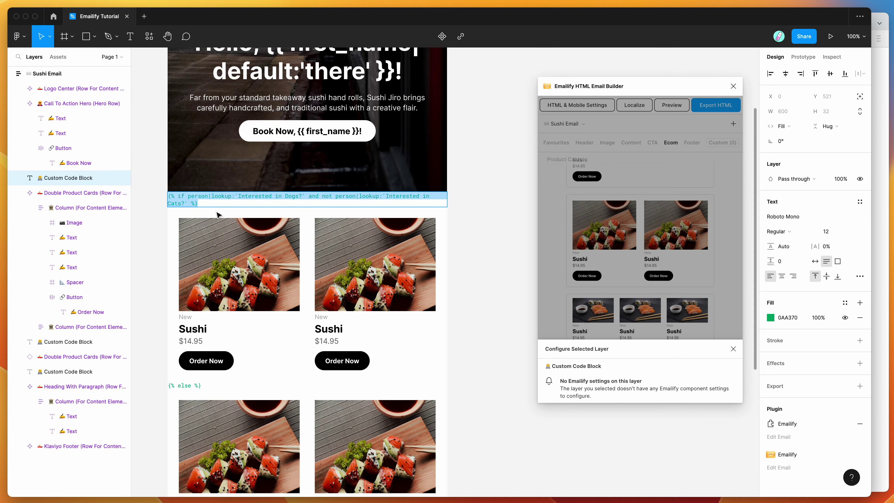
Step: Paste the copied if condition in front of the hero paragraph's text
{"action": "scroll", "coordinate": [222, 379], "scroll_direction": "down", "scroll_amount": 3}
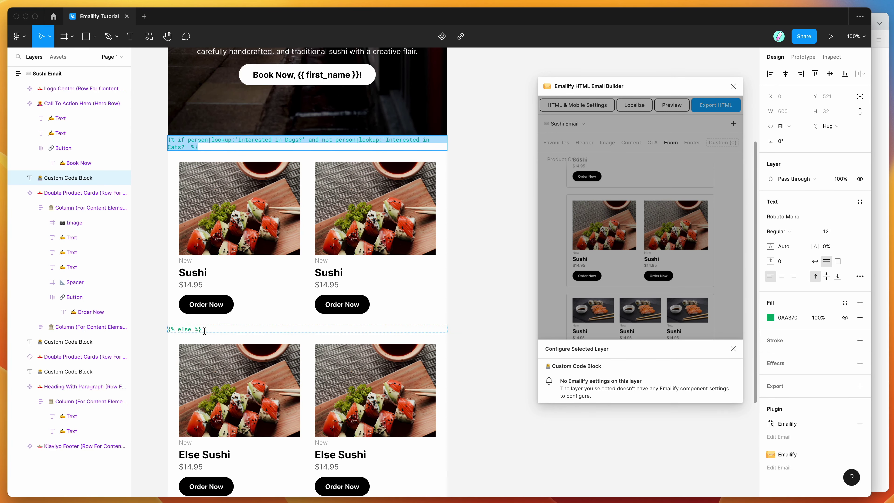
{"action": "scroll", "coordinate": [204, 331], "scroll_direction": "up", "scroll_amount": 1}
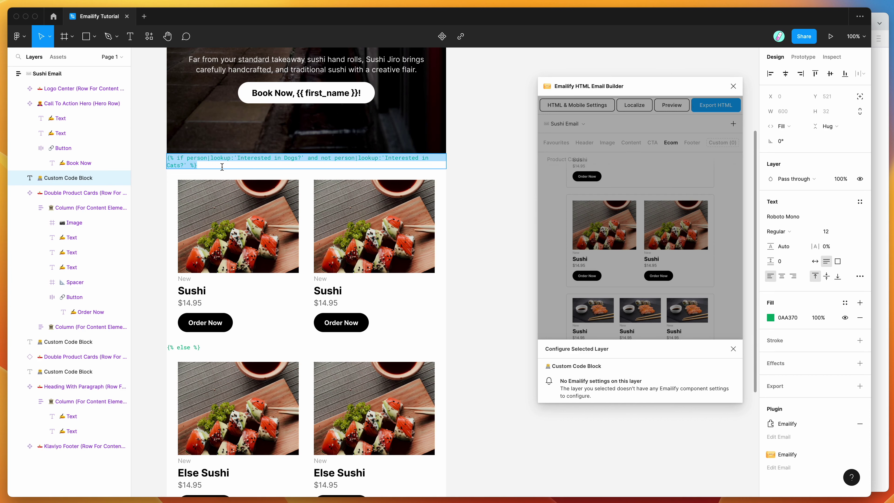
{"action": "scroll", "coordinate": [222, 167], "scroll_direction": "up", "scroll_amount": 3}
{"action": "double_click", "coordinate": [184, 111]}
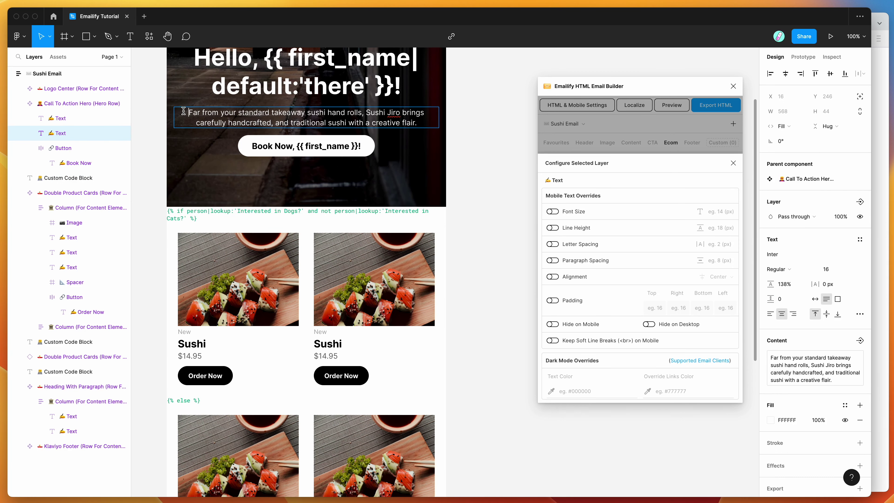
{"action": "key", "text": "super+v"}
{"action": "left_click", "coordinate": [411, 127]}
Step: Append {% else %}Conditional text{% endif %} to the end of the hero paragraph
{"action": "left_click", "coordinate": [193, 401]}
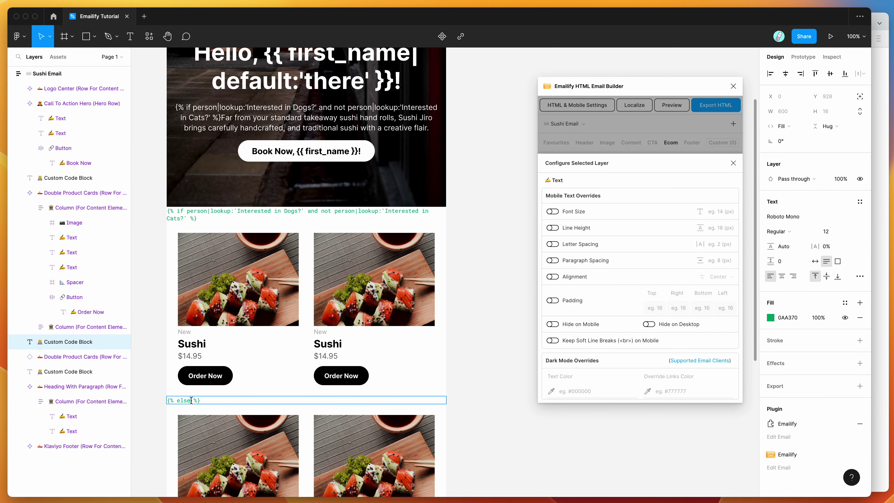
{"action": "double_click", "coordinate": [432, 127]}
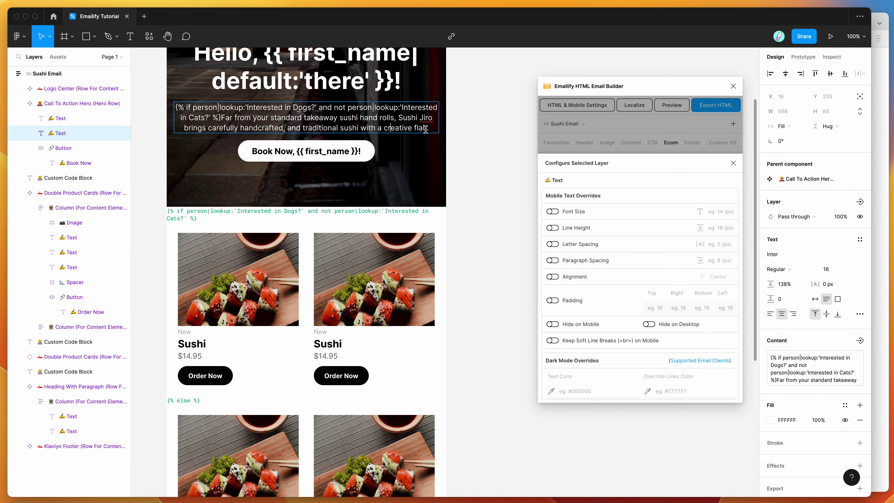
{"action": "type", "text": "{% else %}"}
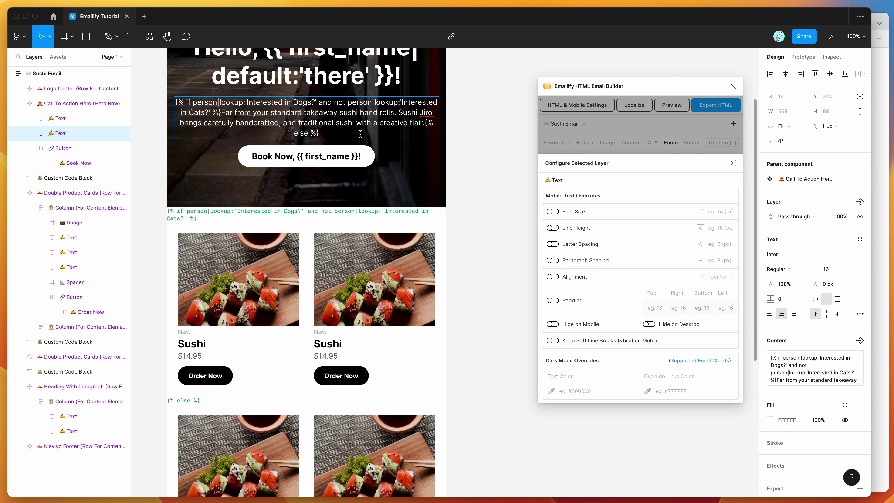
{"action": "type", "text": "Conditoi"}
{"action": "key", "text": "BackSpace"}
{"action": "key", "text": "BackSpace"}
{"action": "type", "text": "ional text{% endif"}
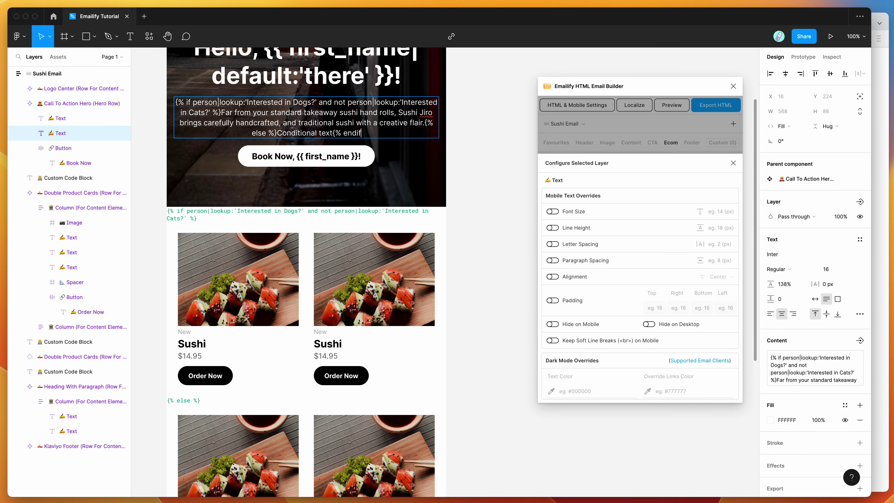
{"action": "type", "text": " %}"}
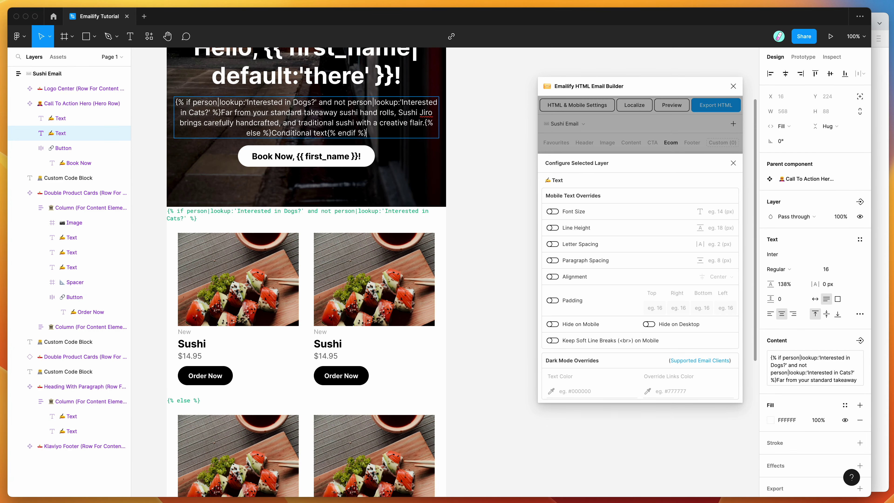
Step: Review the hero paragraph's inline conditional, highlighting the sentence between the if and else tags
{"action": "scroll", "coordinate": [340, 198], "scroll_direction": "down", "scroll_amount": 5}
{"action": "scroll", "coordinate": [343, 224], "scroll_direction": "up", "scroll_amount": 8}
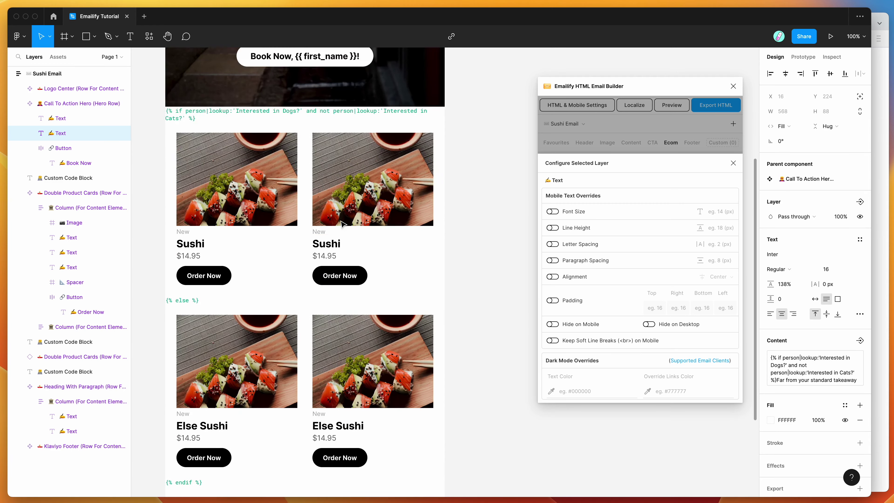
{"action": "key", "text": "shift+Up"}
{"action": "key", "text": "shift+Up"}
{"action": "key", "text": "shift+Up"}
{"action": "key", "text": "Up"}
{"action": "key", "text": "Right"}
{"action": "key", "text": "Right"}
{"action": "key", "text": "Right"}
{"action": "key", "text": "Right"}
{"action": "key", "text": "Right"}
{"action": "key", "text": "Right"}
{"action": "key", "text": "shift+Right"}
{"action": "key", "text": "shift+Right"}
{"action": "key", "text": "shift+Right"}
{"action": "key", "text": "shift+Right"}
{"action": "key", "text": "shift+Right"}
{"action": "key", "text": "shift+Right"}
{"action": "key", "text": "shift+Right"}
{"action": "key", "text": "shift+Right"}
{"action": "key", "text": "shift+Right"}
{"action": "key", "text": "shift+Right"}
{"action": "key", "text": "shift+Right"}
{"action": "key", "text": "super+a"}
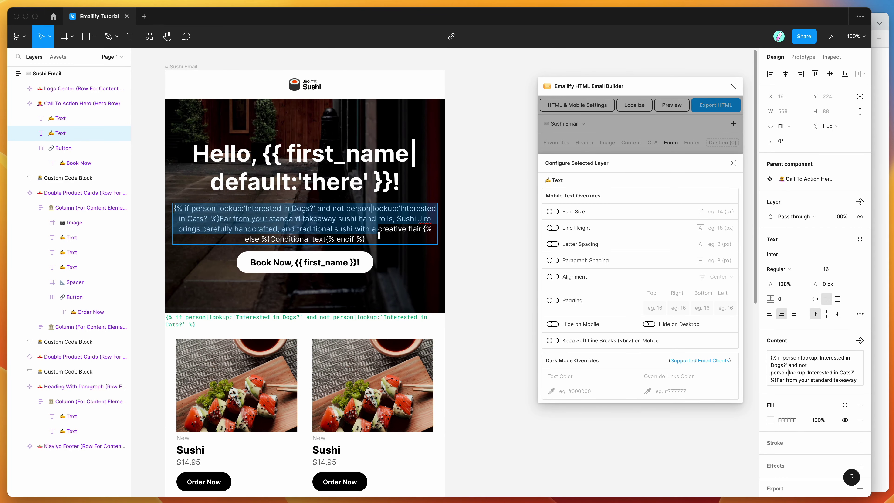
{"action": "key", "text": "Right"}
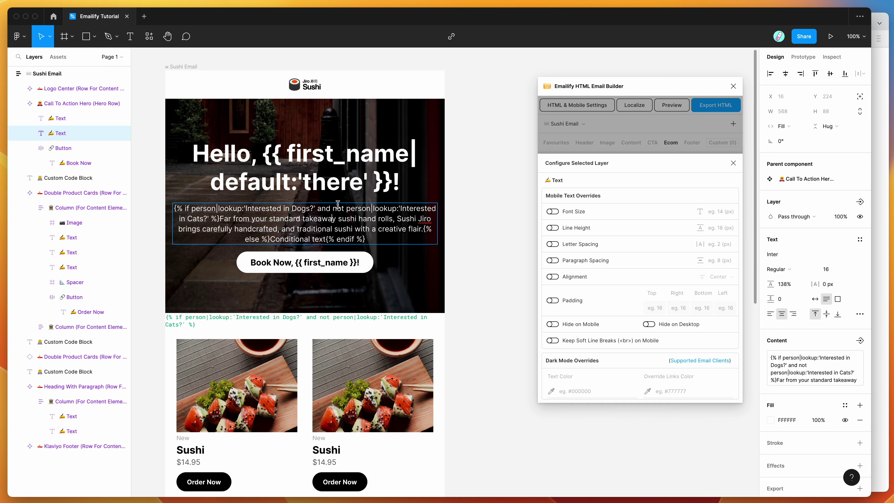
{"action": "left_click_drag", "start_coordinate": [221, 217], "coordinate": [423, 227]}
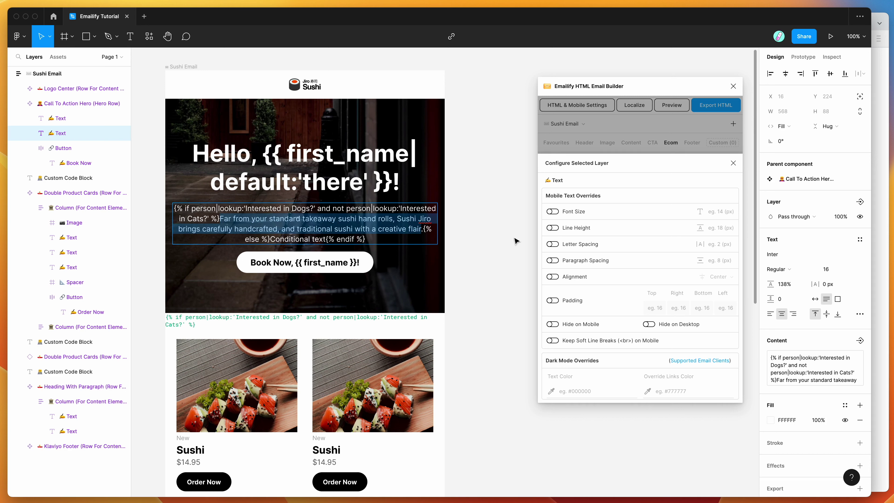
Step: Replace the hero paragraph's if text with Dogs and its else text with Cats, without a full stop
{"action": "type", "text": "Dogs."}
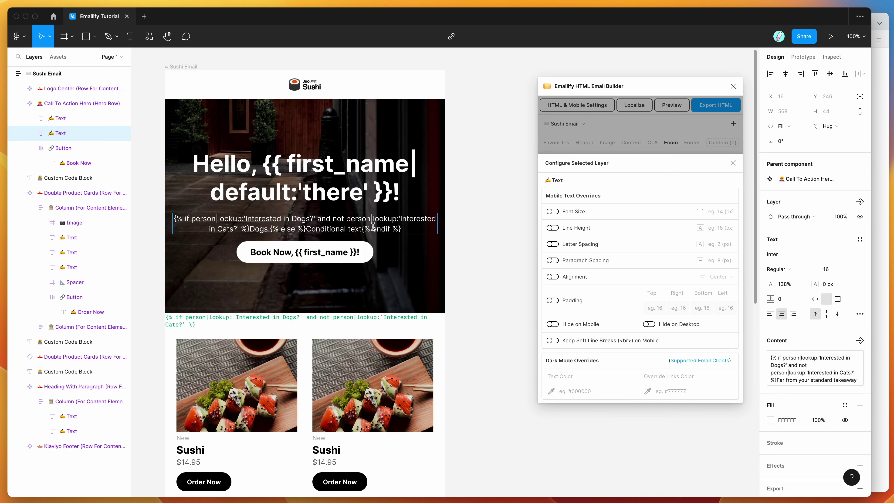
{"action": "left_click_drag", "start_coordinate": [311, 229], "coordinate": [362, 229]}
{"action": "key", "text": "BackSpace"}
{"action": "type", "text": "ar"}
{"action": "key", "text": "BackSpace"}
{"action": "type", "text": "ts"}
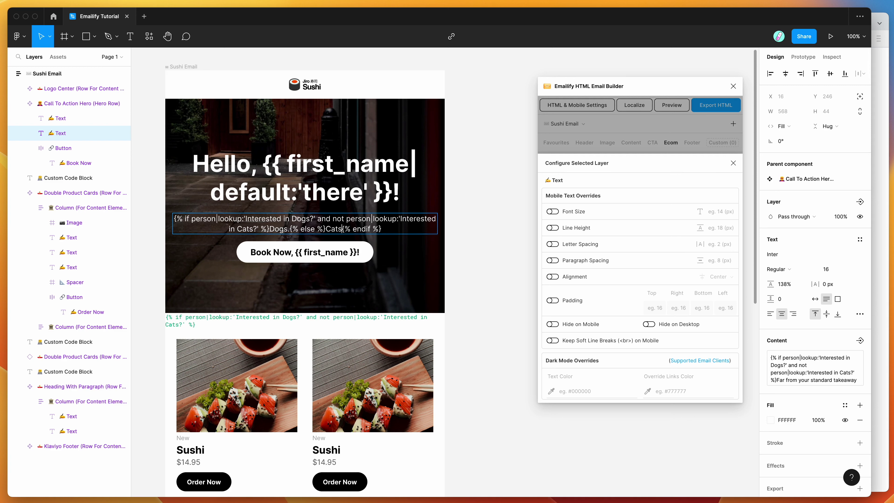
{"action": "left_click", "coordinate": [288, 229]}
{"action": "key", "text": "BackSpace"}
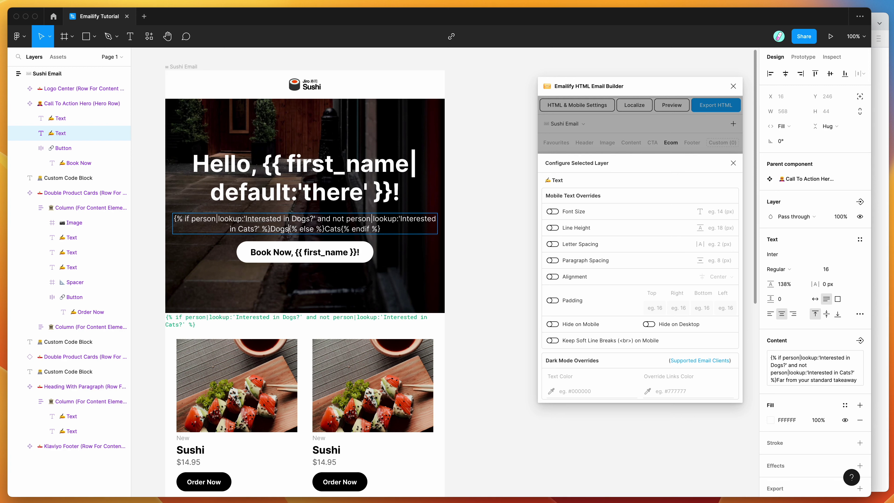
Step: Review the hero paragraph's complete inline if/else condition by highlighting its parts, and leave text editing
{"action": "triple_click", "coordinate": [413, 226]}
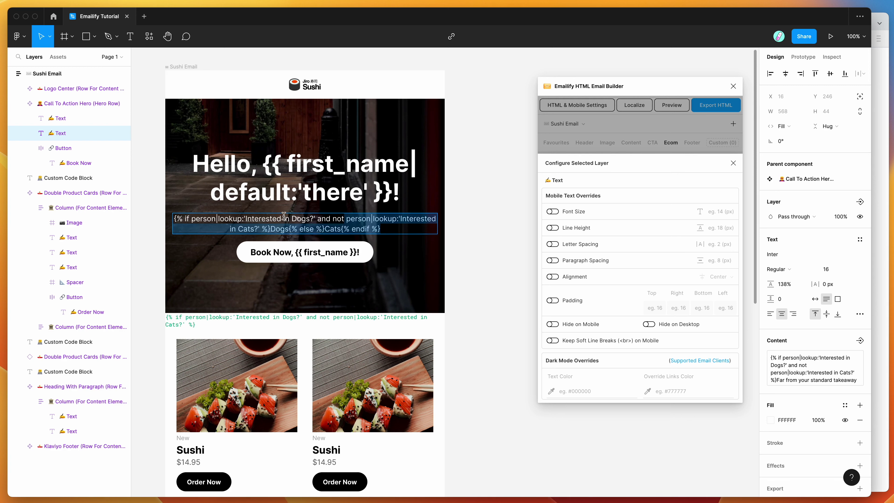
{"action": "left_click", "coordinate": [265, 218]}
{"action": "double_click", "coordinate": [278, 228]}
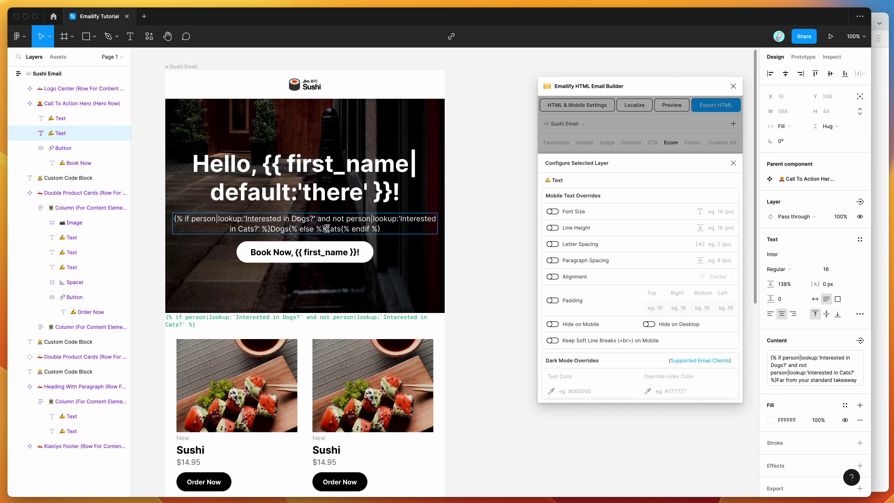
{"action": "left_click_drag", "start_coordinate": [400, 229], "coordinate": [163, 210]}
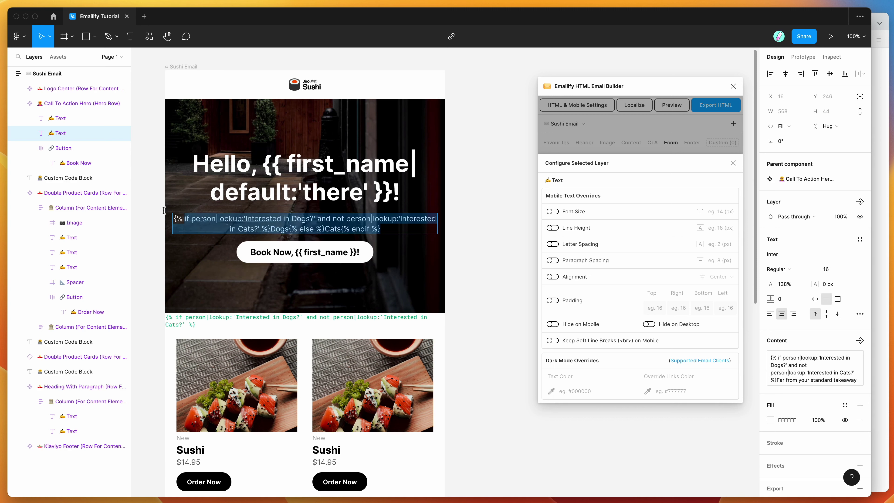
{"action": "left_click", "coordinate": [216, 218]}
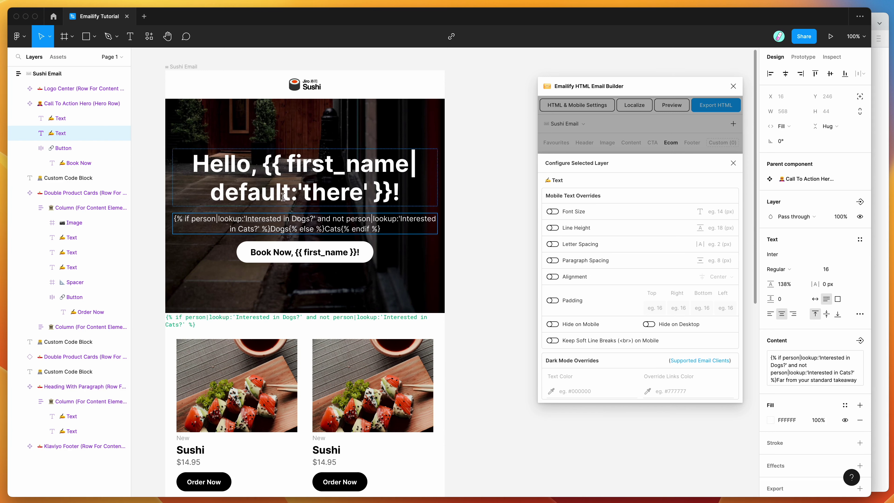
{"action": "scroll", "coordinate": [302, 194], "scroll_direction": "down", "scroll_amount": 5}
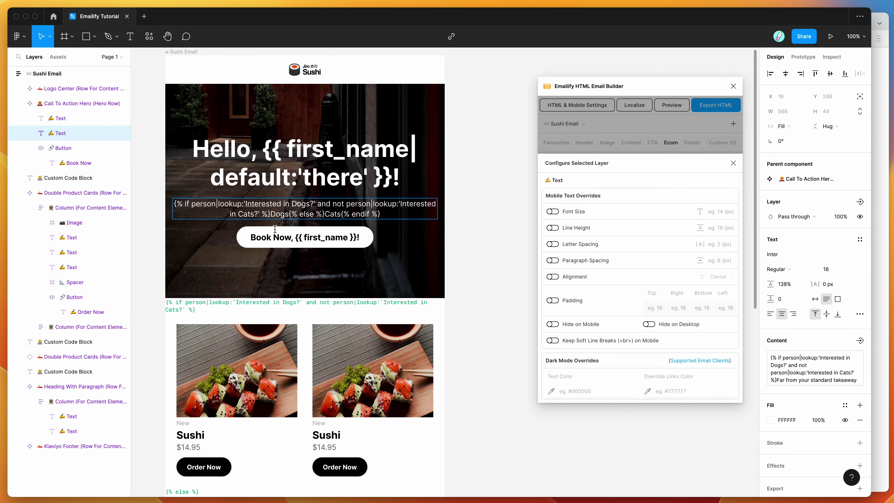
{"action": "key", "text": "Escape"}
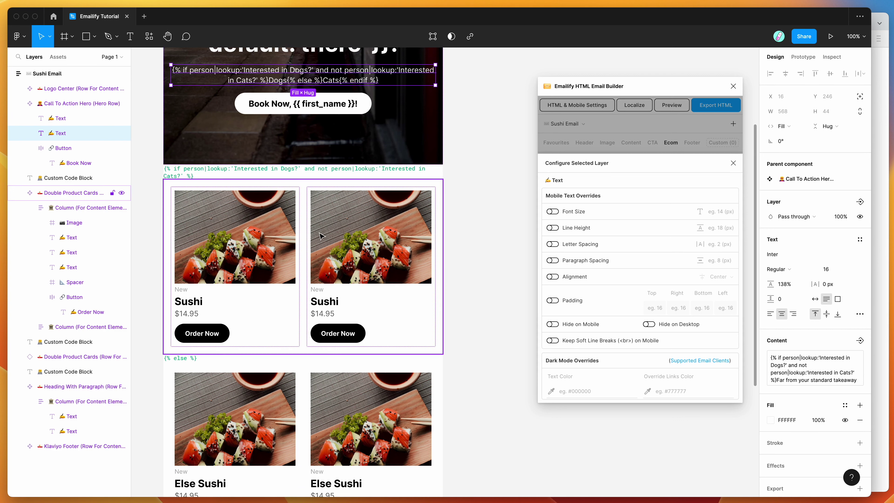
Step: Inspect the first product cards row and the custom code block above it, and clear the selection
{"action": "left_click", "coordinate": [302, 219]}
{"action": "scroll", "coordinate": [303, 231], "scroll_direction": "down", "scroll_amount": 1}
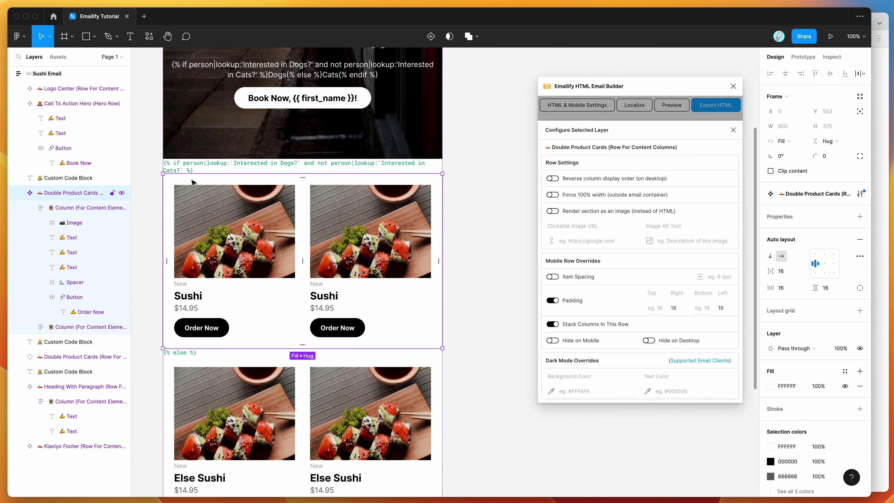
{"action": "left_click", "coordinate": [183, 164]}
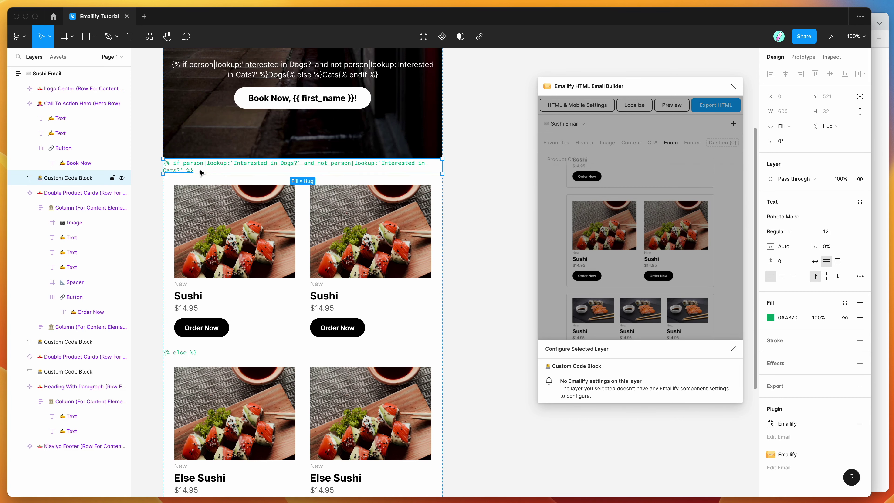
{"action": "scroll", "coordinate": [200, 172], "scroll_direction": "up", "scroll_amount": 8}
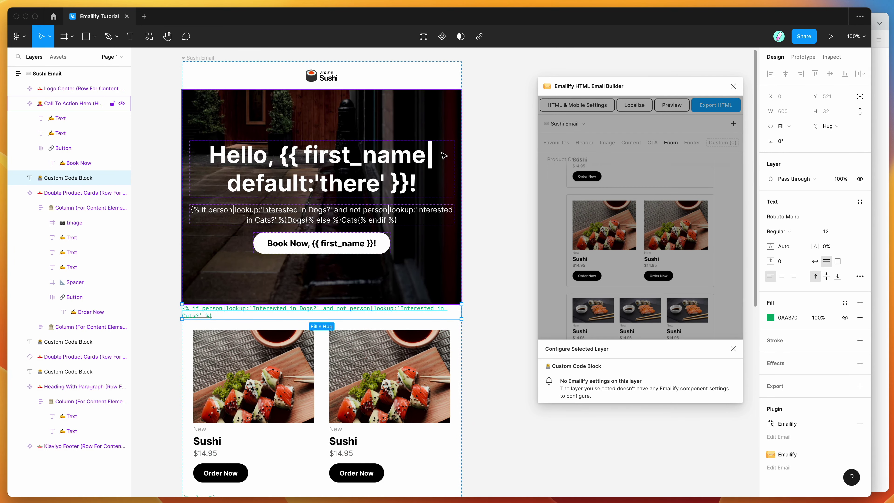
{"action": "left_click", "coordinate": [493, 152]}
{"action": "scroll", "coordinate": [493, 151], "scroll_direction": "up", "scroll_amount": 1}
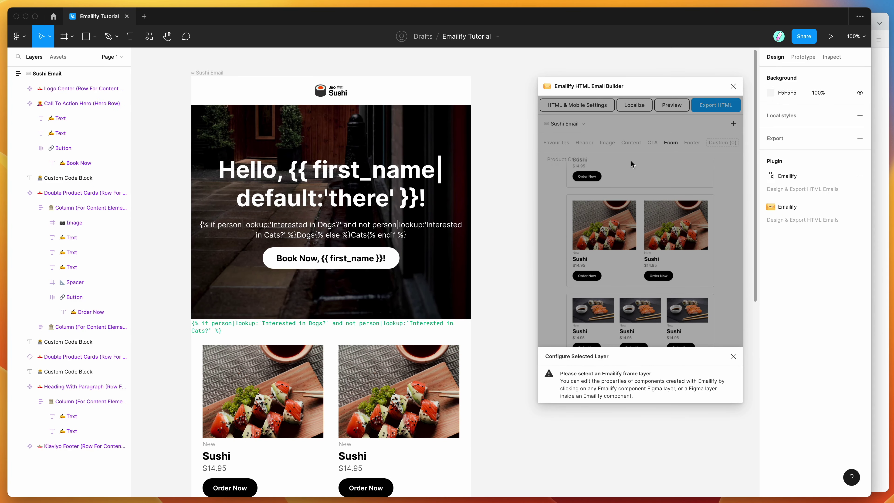
Step: Move the Emailify plugin window slightly higher beside the Sushi Email frame
{"action": "left_click_drag", "start_coordinate": [653, 94], "coordinate": [651, 73]}
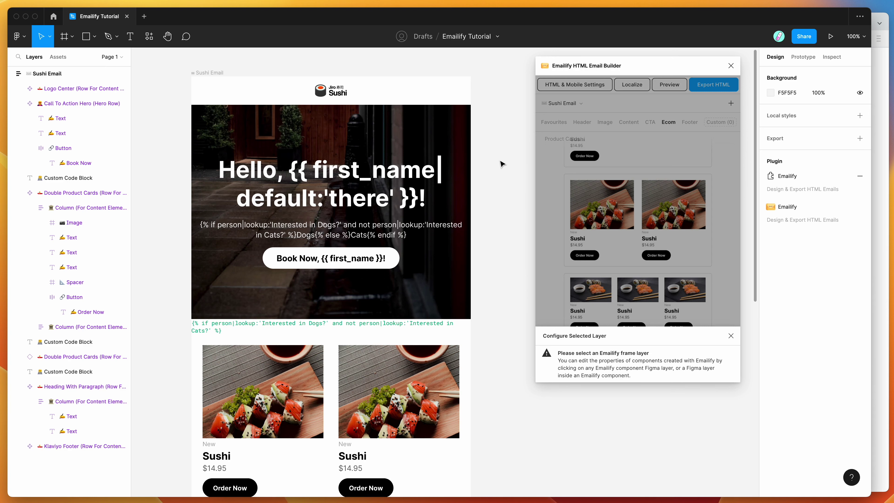
{"action": "scroll", "coordinate": [500, 167], "scroll_direction": "up", "scroll_amount": 1}
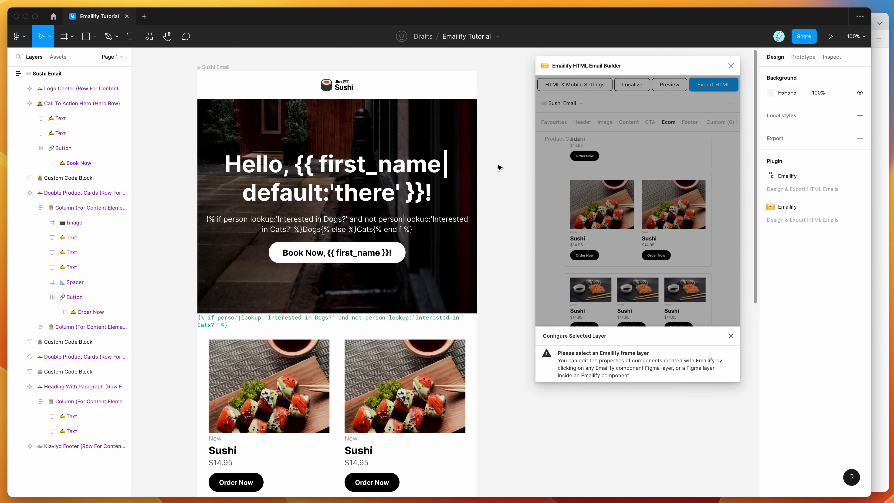
{"action": "scroll", "coordinate": [499, 167], "scroll_direction": "up", "scroll_amount": 1}
{"action": "scroll", "coordinate": [499, 167], "scroll_direction": "right", "scroll_amount": 2}
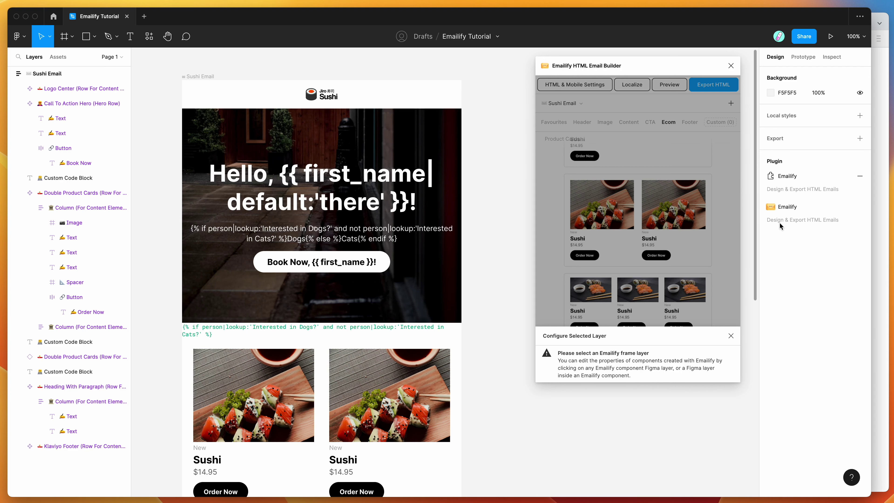
Step: Switch to the browser and examine the Emailify docs' list of platform-specific template variable documentation for personalization tags
{"action": "left_click", "coordinate": [876, 211]}
{"action": "left_click", "coordinate": [542, 25]}
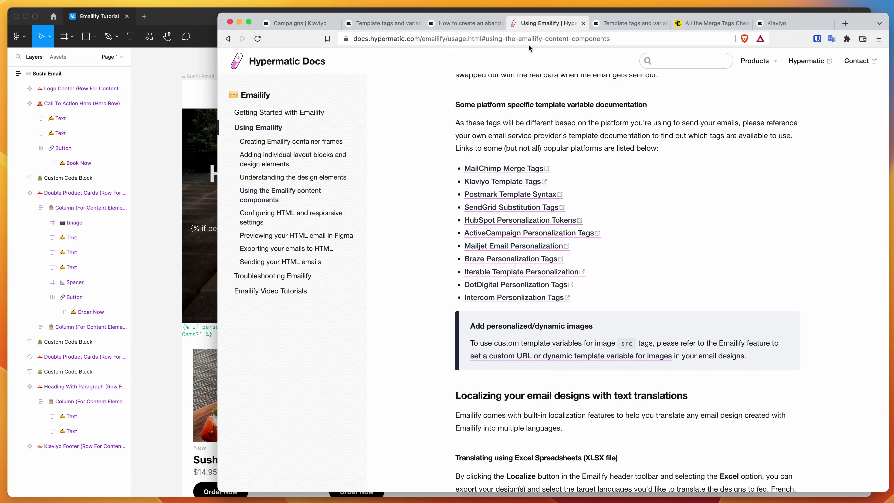
{"action": "scroll", "coordinate": [432, 132], "scroll_direction": "up", "scroll_amount": 4}
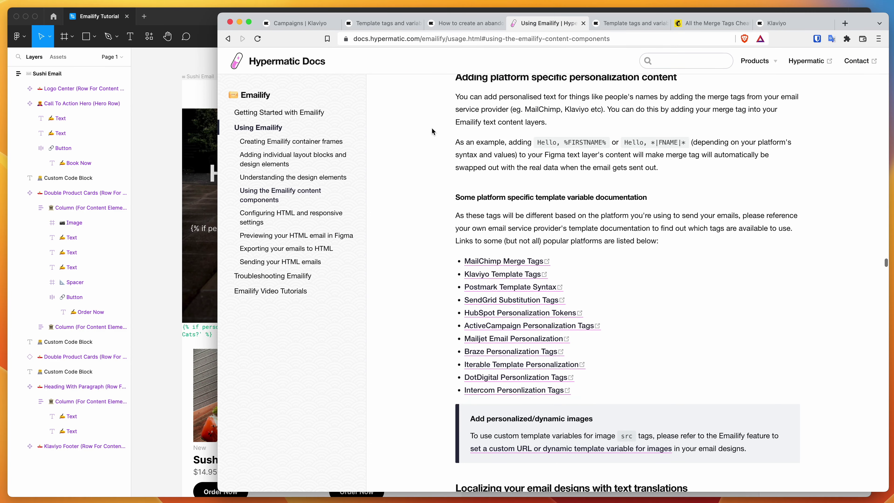
{"action": "scroll", "coordinate": [432, 131], "scroll_direction": "down", "scroll_amount": 1}
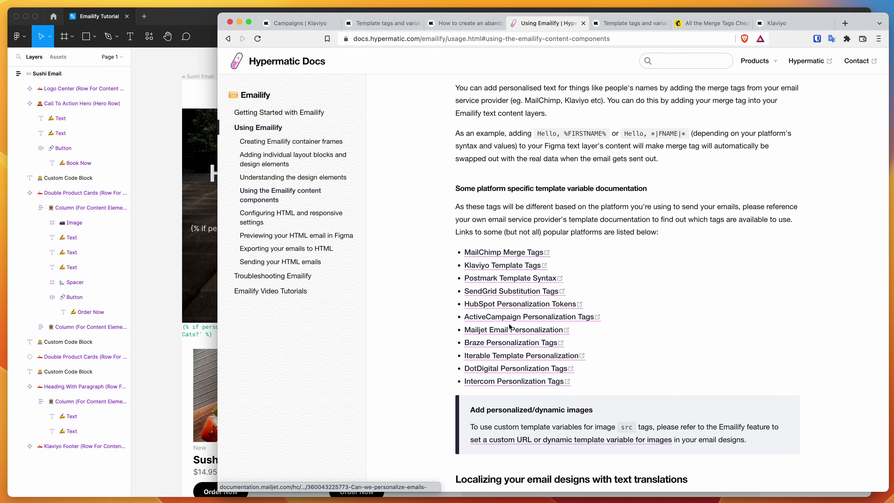
{"action": "scroll", "coordinate": [512, 251], "scroll_direction": "down", "scroll_amount": 1}
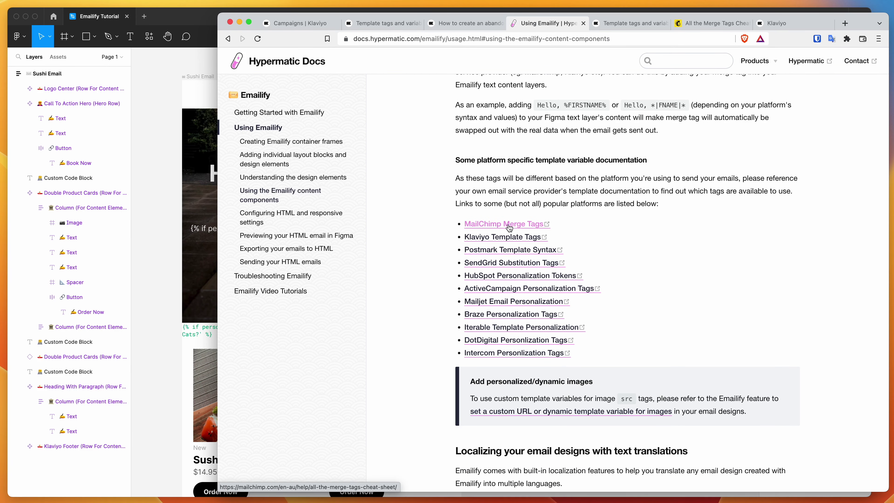
{"action": "scroll", "coordinate": [507, 269], "scroll_direction": "up", "scroll_amount": 1}
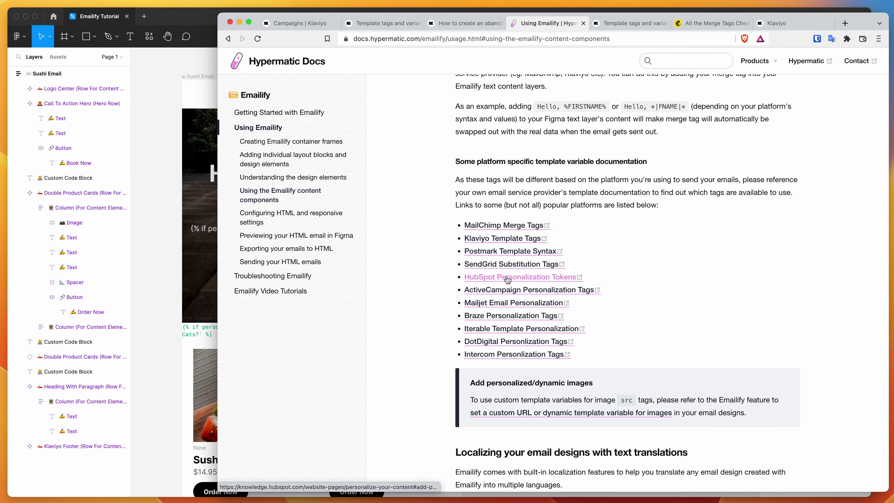
{"action": "scroll", "coordinate": [506, 278], "scroll_direction": "down", "scroll_amount": 1}
{"action": "scroll", "coordinate": [507, 278], "scroll_direction": "up", "scroll_amount": 1}
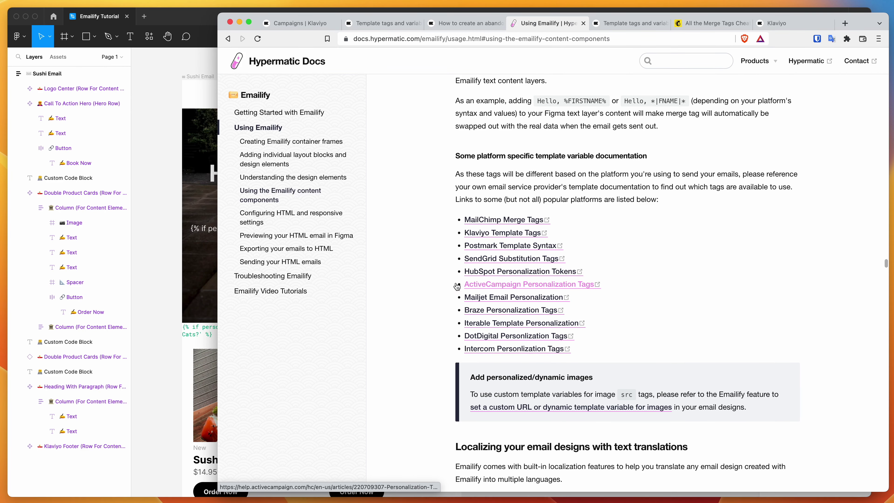
Step: Switch back to Figma and view the hero section of the Sushi Email frame
{"action": "left_click", "coordinate": [146, 262]}
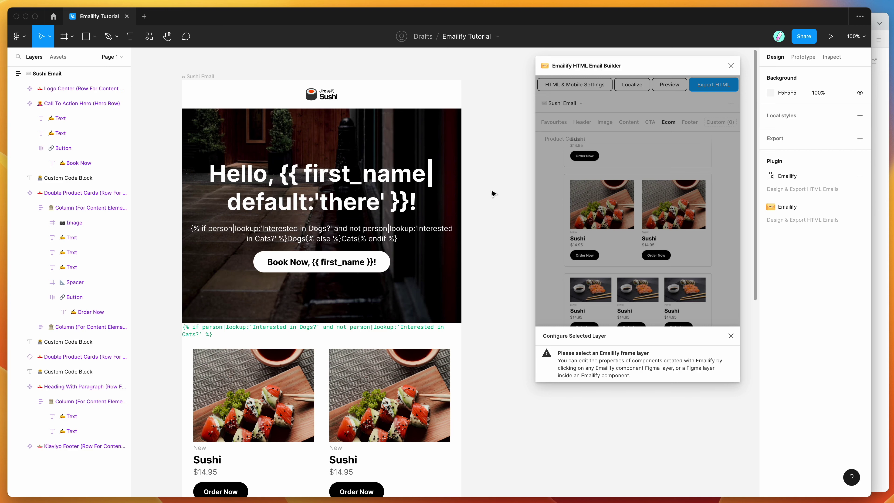
{"action": "scroll", "coordinate": [493, 193], "scroll_direction": "down", "scroll_amount": 1}
{"action": "scroll", "coordinate": [493, 193], "scroll_direction": "up", "scroll_amount": 1}
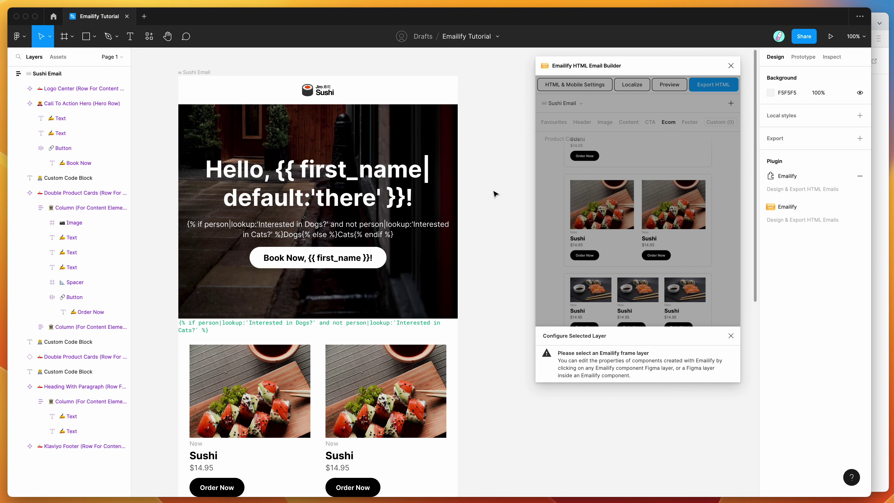
{"action": "scroll", "coordinate": [494, 195], "scroll_direction": "right", "scroll_amount": 1}
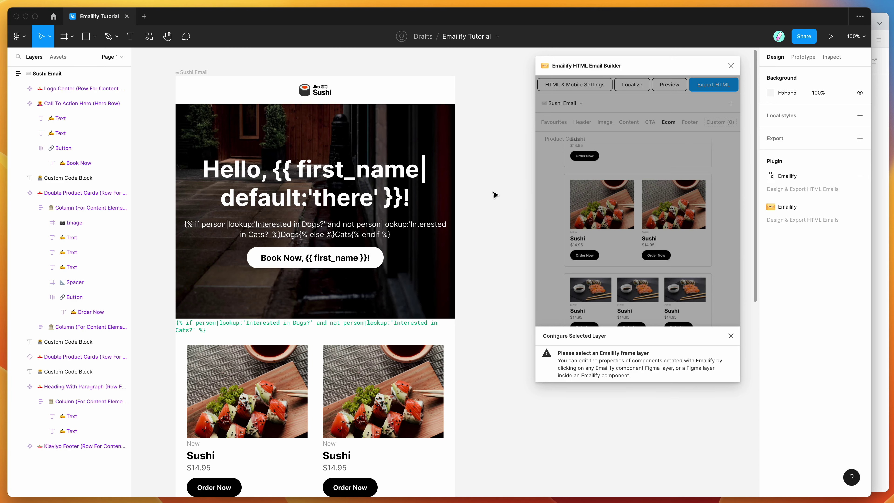